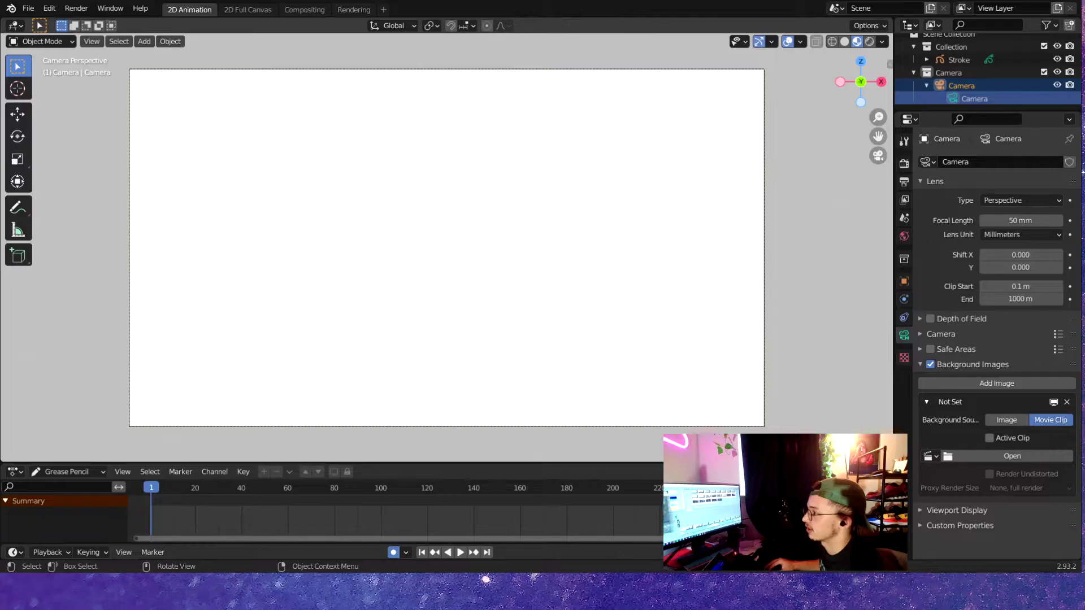
Enable Background Images on the camera and load the pexels-cottonbro-8641689.mp4 clip.
click(933, 367)
click(931, 365)
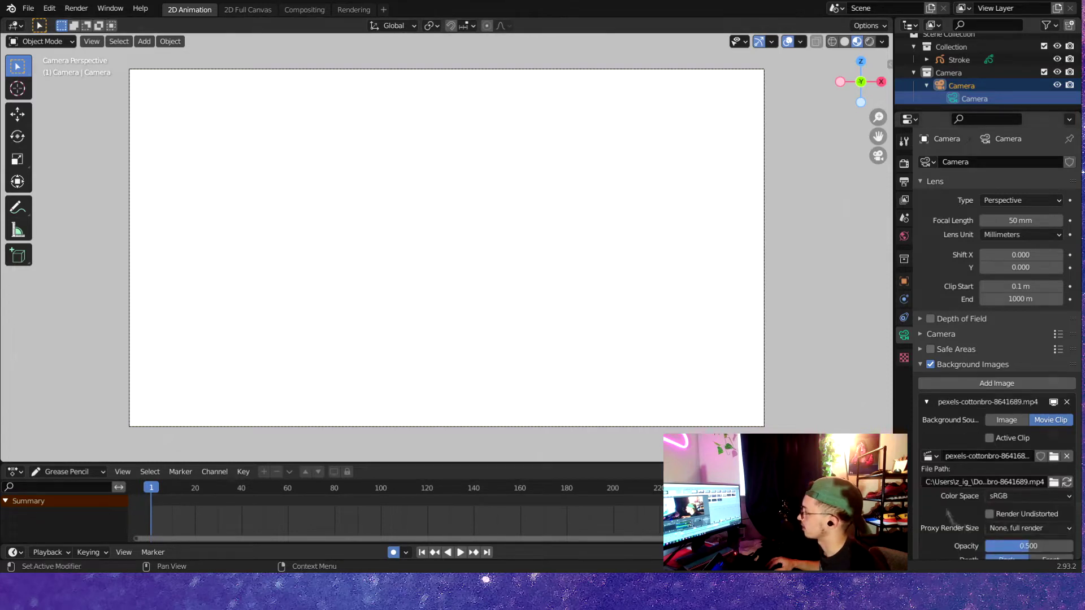
scroll(992, 365, down, 5)
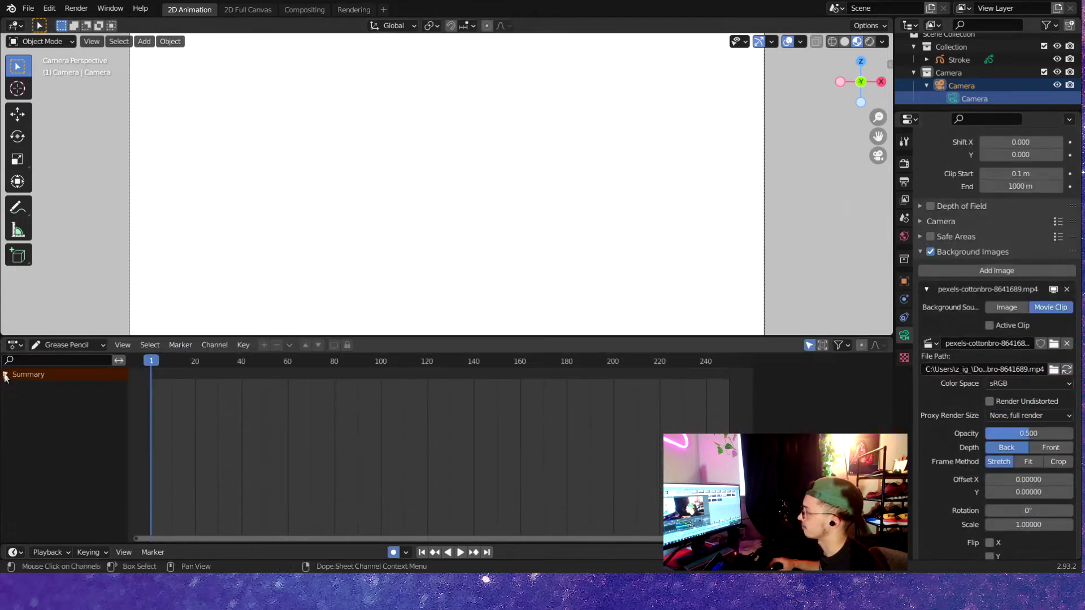
click(68, 344)
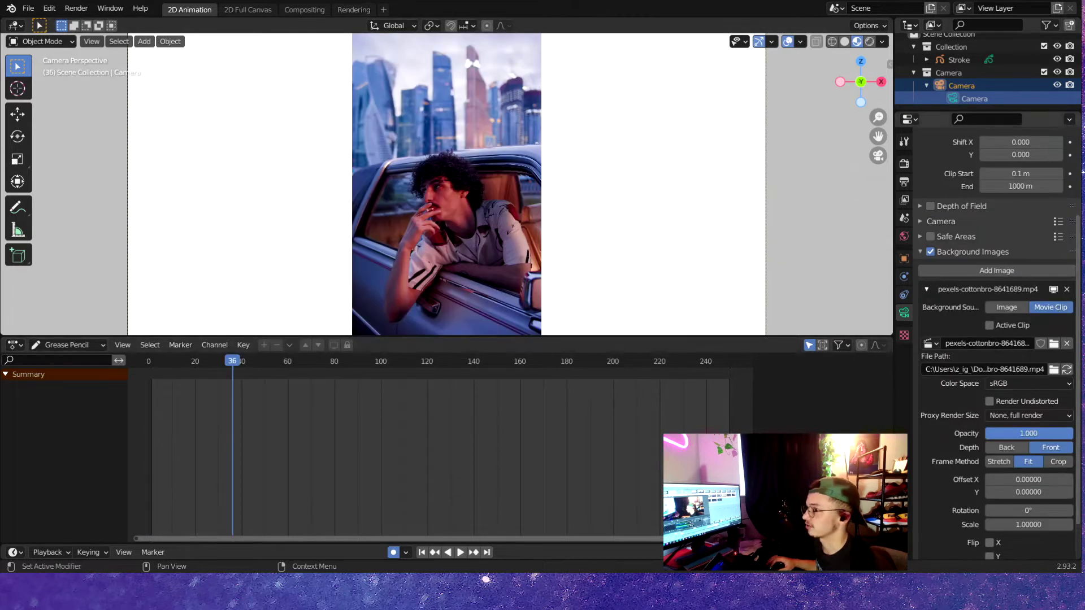
Set the background clip's Depth to Front and its Frame Method to Crop.
click(1006, 447)
click(1045, 447)
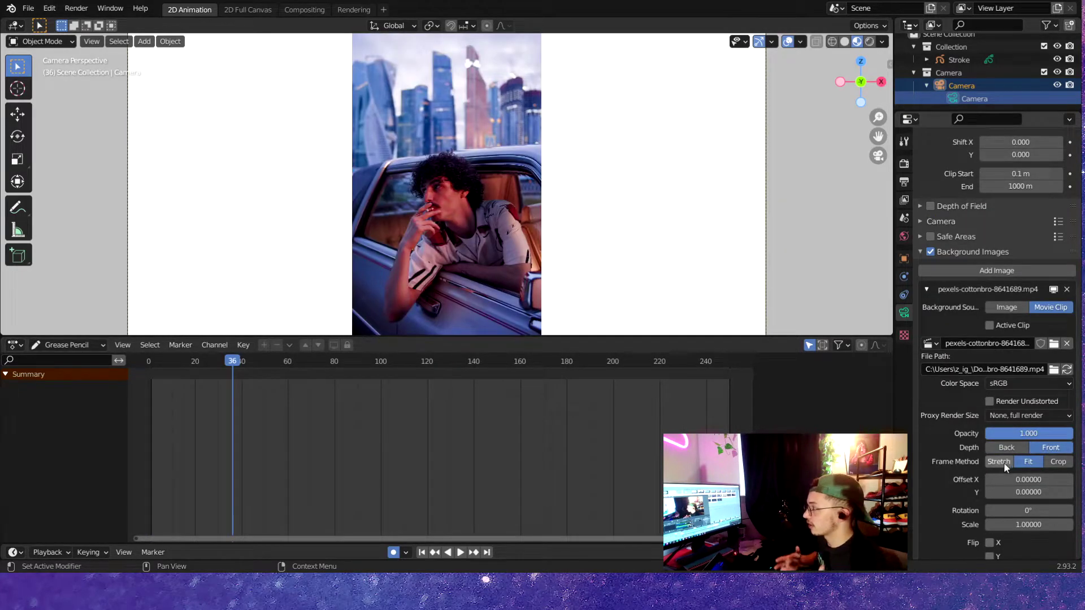
click(1052, 462)
scroll(433, 215, down, 5)
scroll(433, 216, up, 3)
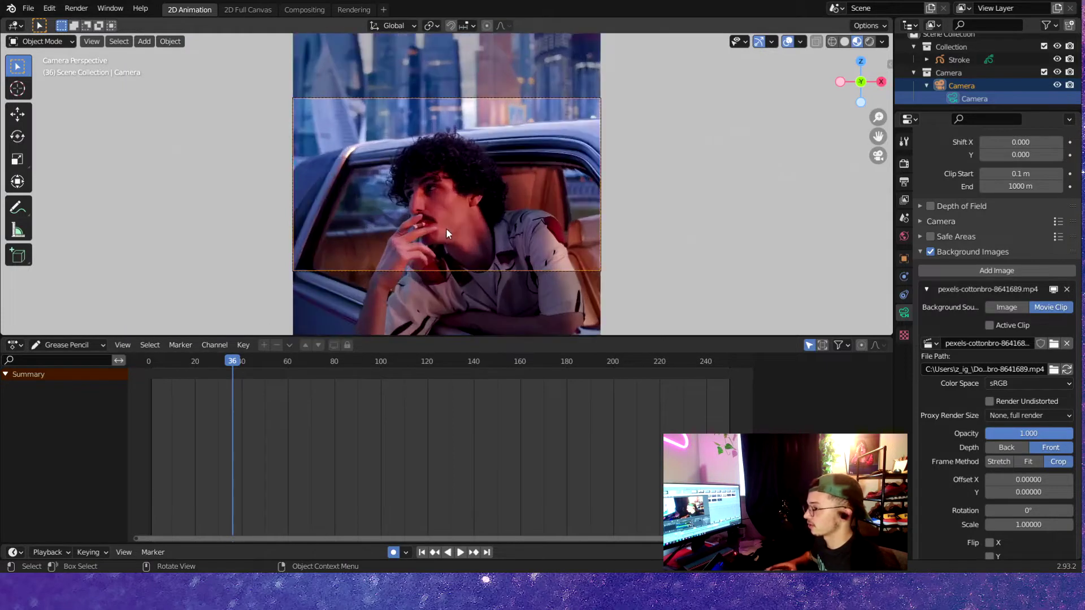
Nudge the clip's Offset Y and lower its Scale from 0.685 to about 0.593.
key(h)
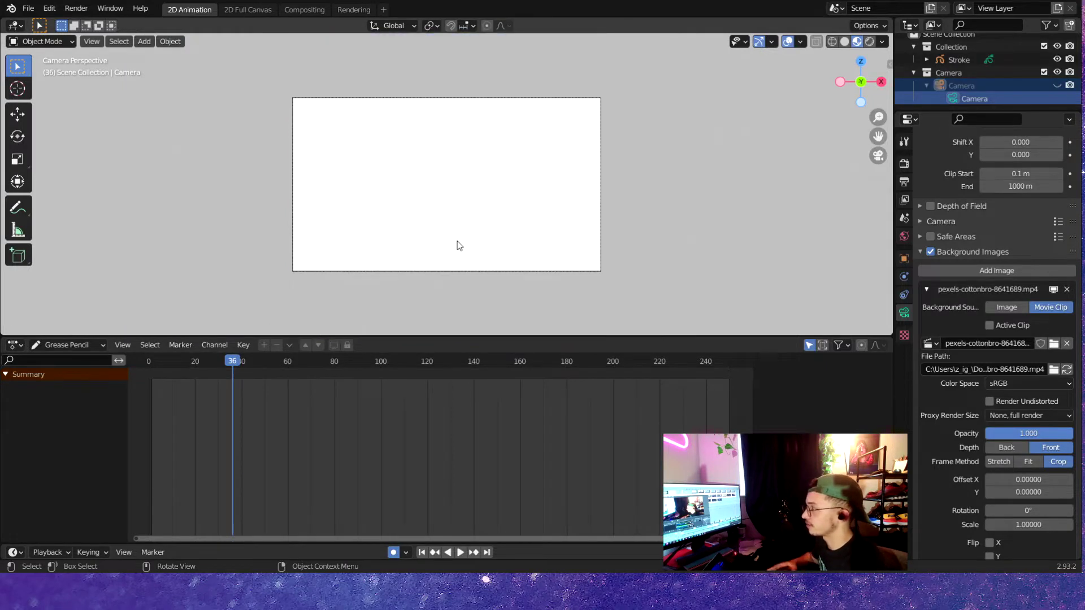
key(ctrl+z)
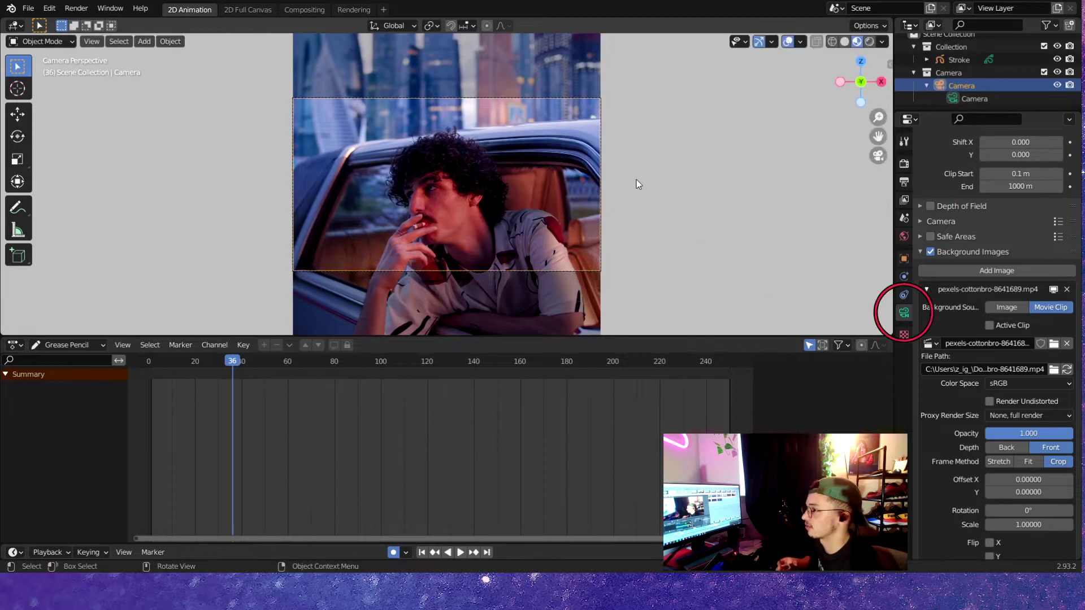
scroll(528, 237, down, 2)
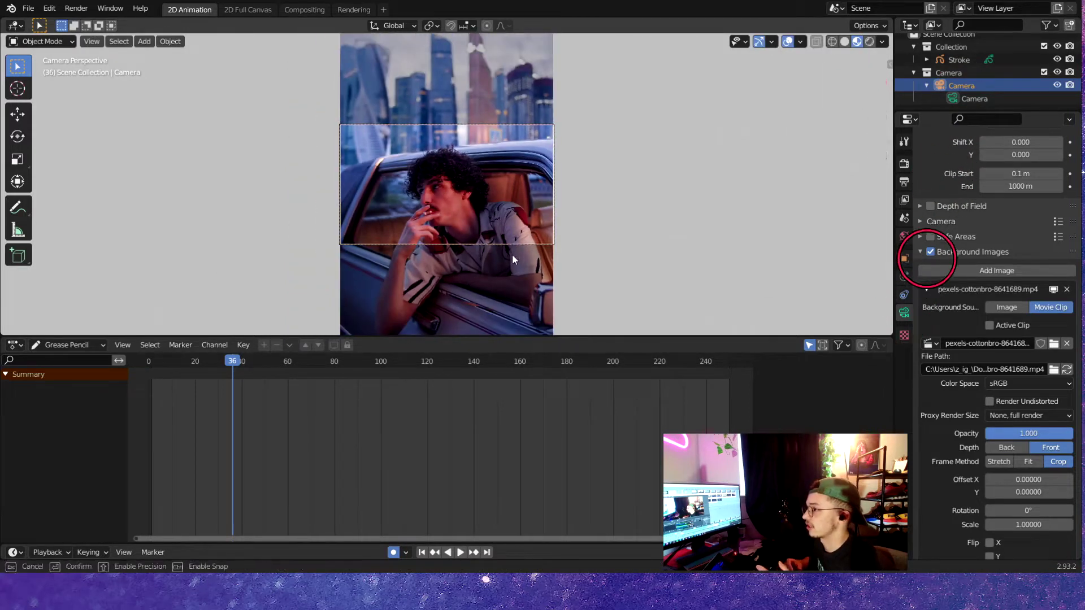
click(503, 213)
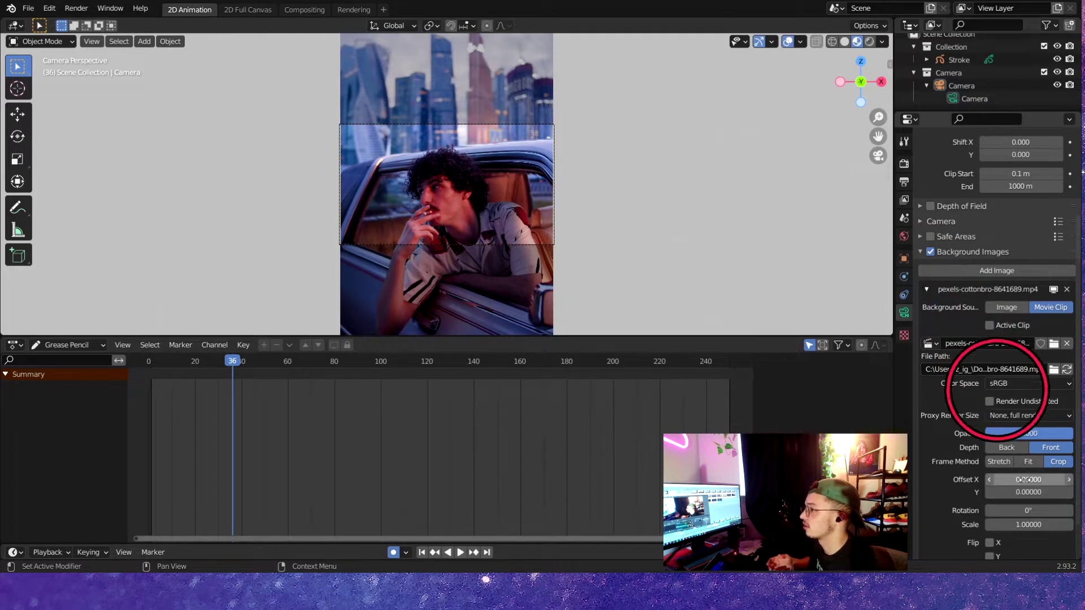
mouse_move(1028, 491)
mouse_down()
mouse_move(1014, 491)
mouse_move(1031, 492)
mouse_up()
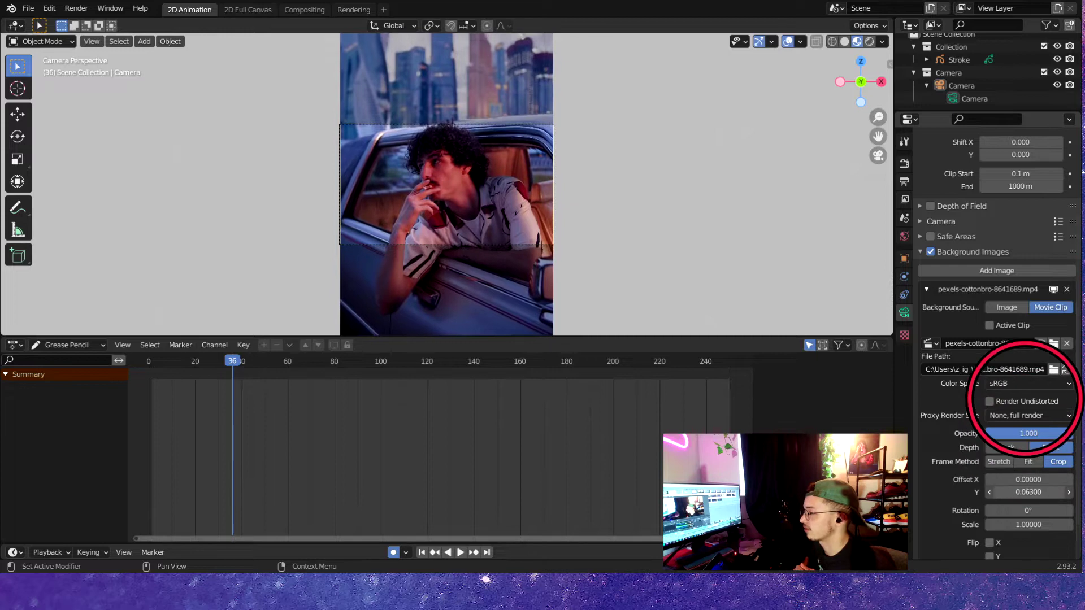
drag(1034, 529, 1008, 529)
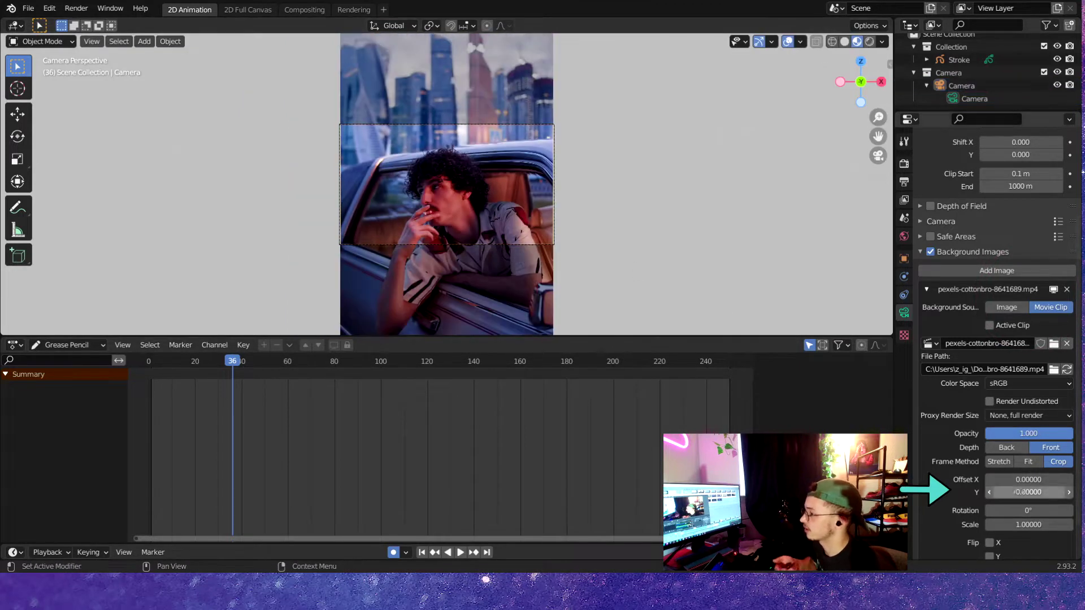
drag(1028, 524, 1011, 524)
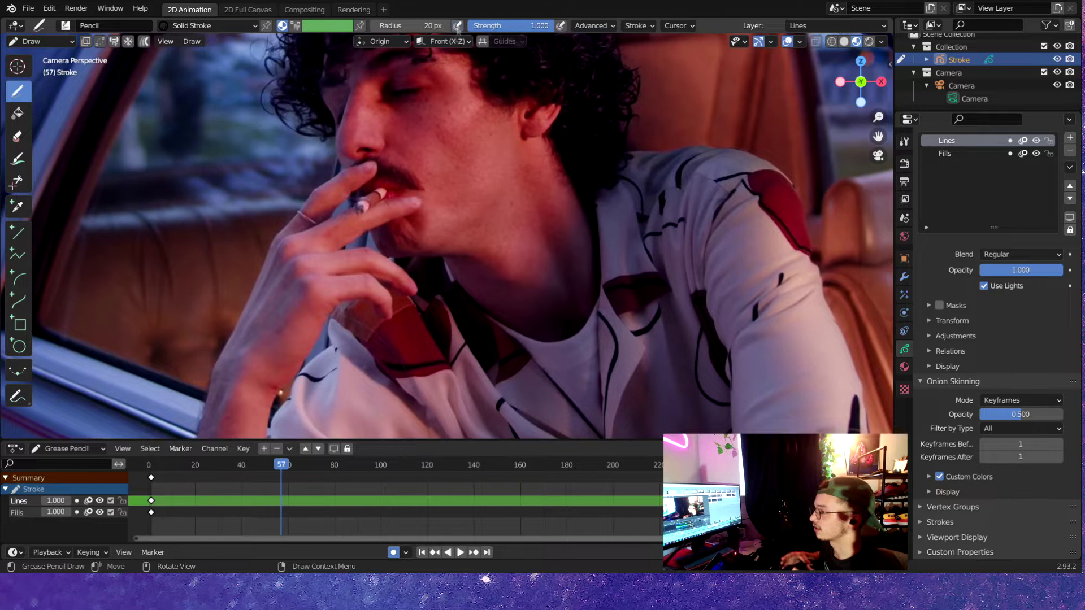
Check the output dimensions and select the Stroke object for drawing.
right_click(361, 266)
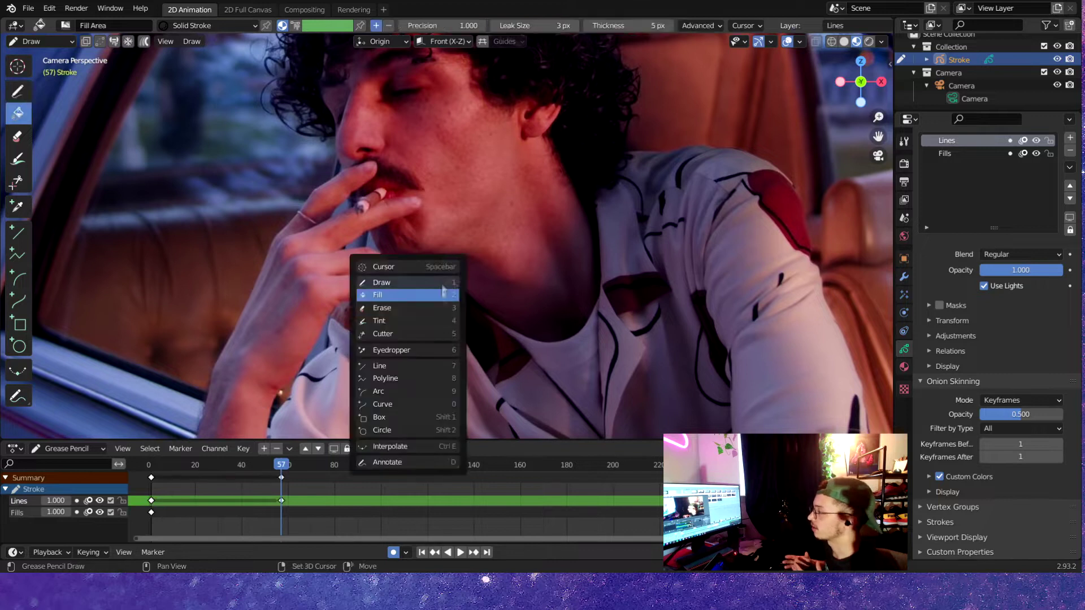
key(Escape)
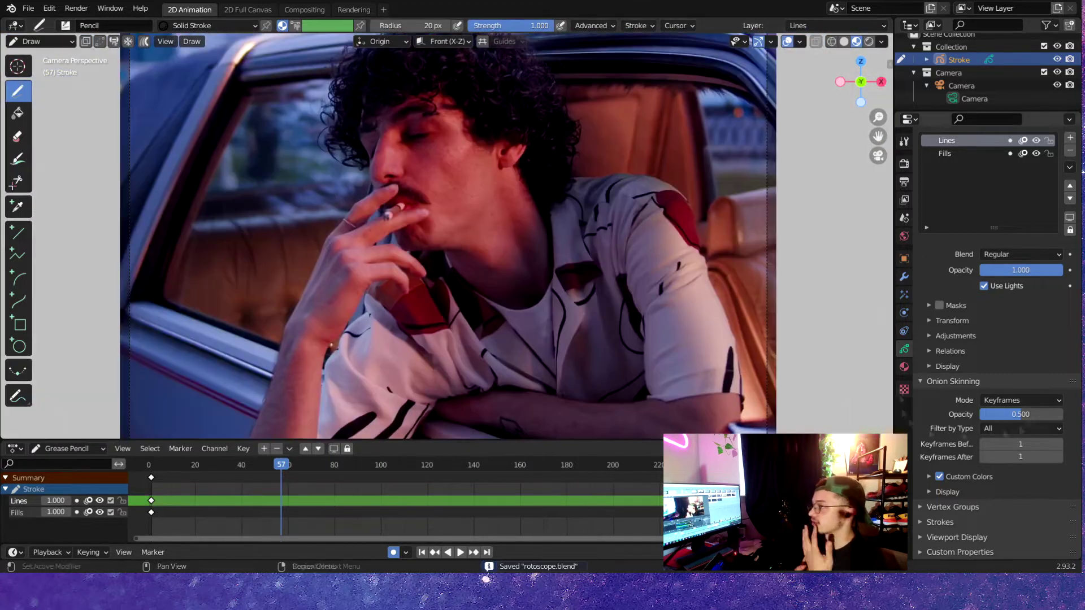
click(904, 181)
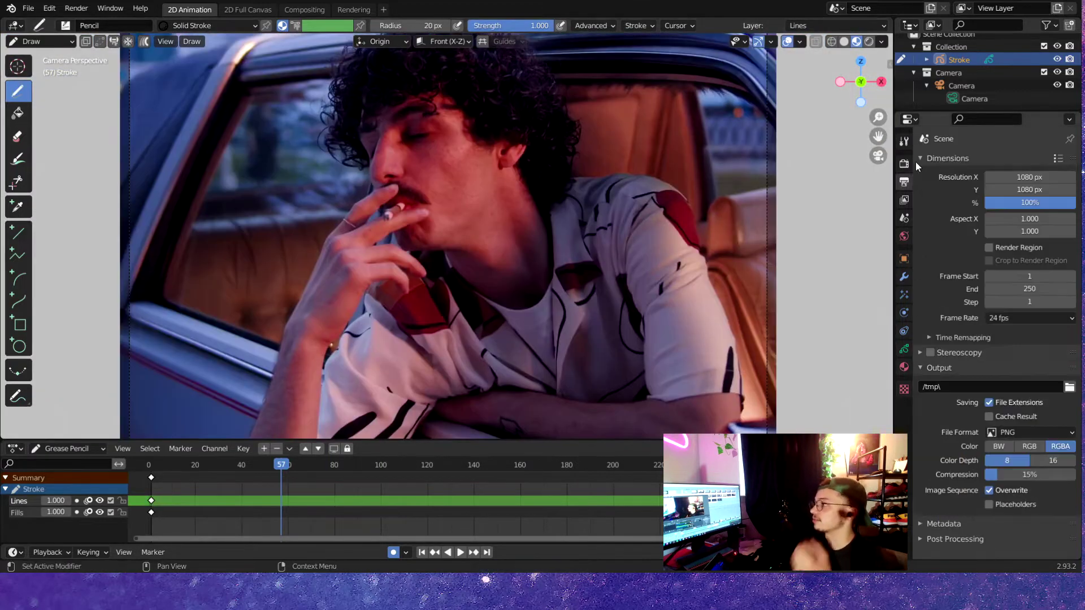
right_click(995, 66)
click(960, 92)
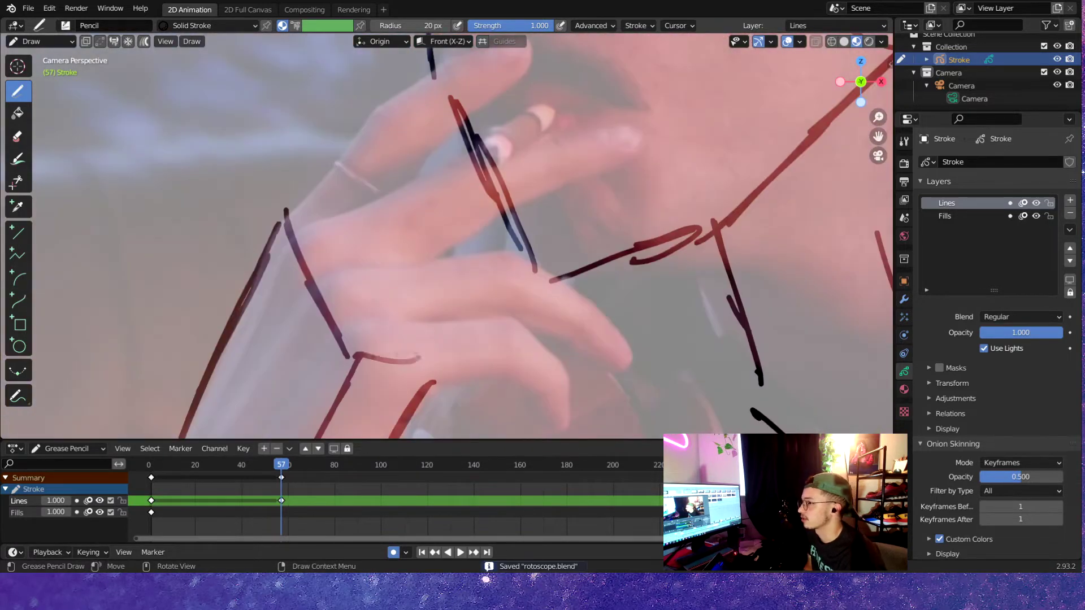
Sketch rough pencil strokes over the cigarette-holding fingers and lower hand at frame 57.
drag(325, 198, 399, 125)
drag(285, 209, 387, 102)
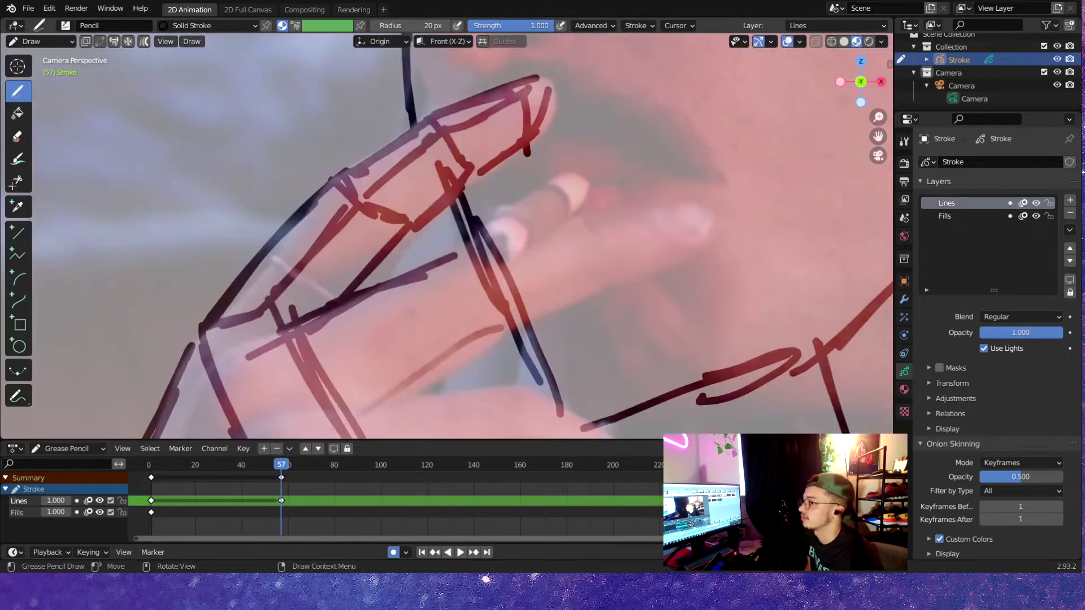
mouse_move(361, 410)
mouse_down()
mouse_move(512, 316)
mouse_move(707, 234)
mouse_up()
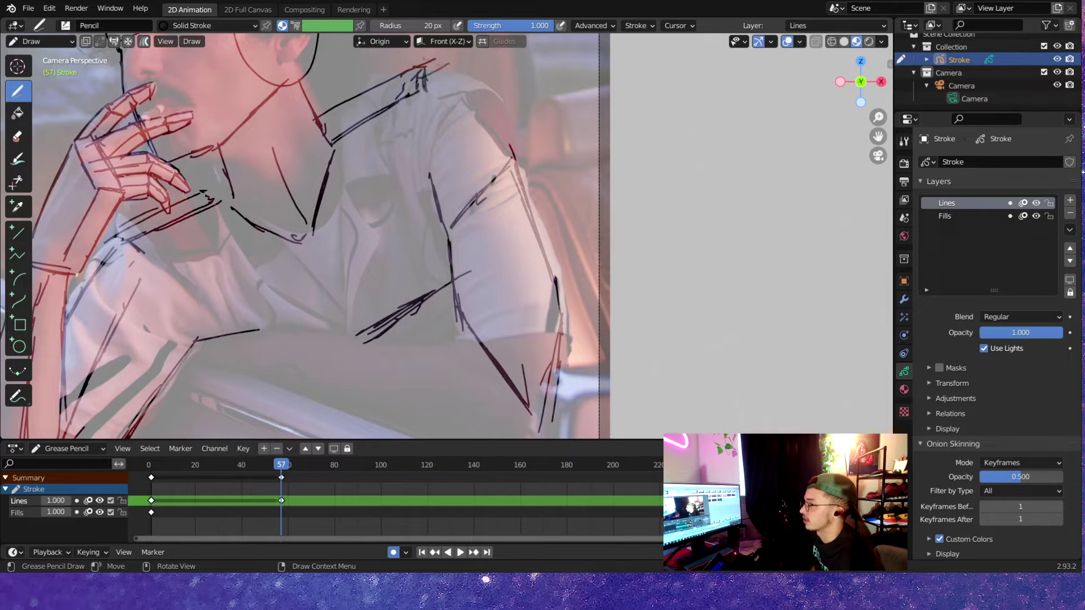
scroll(305, 238, down, 5)
scroll(305, 238, up, 6)
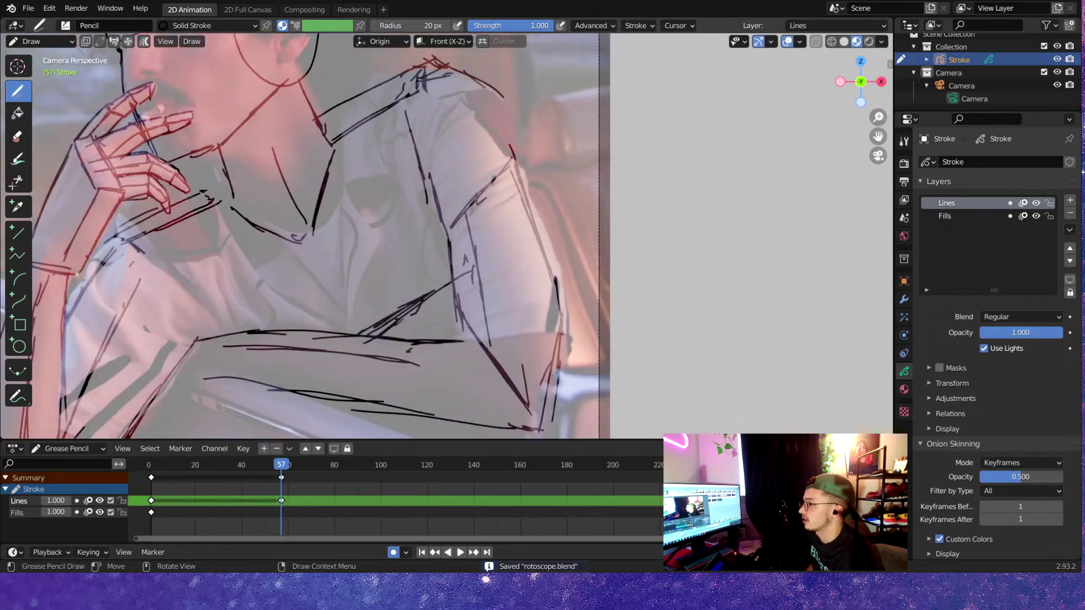
Draw a long line down across the nose and save rotoscope.blend.
key(ctrl+s)
drag(375, 72, 326, 223)
scroll(447, 237, down, 5)
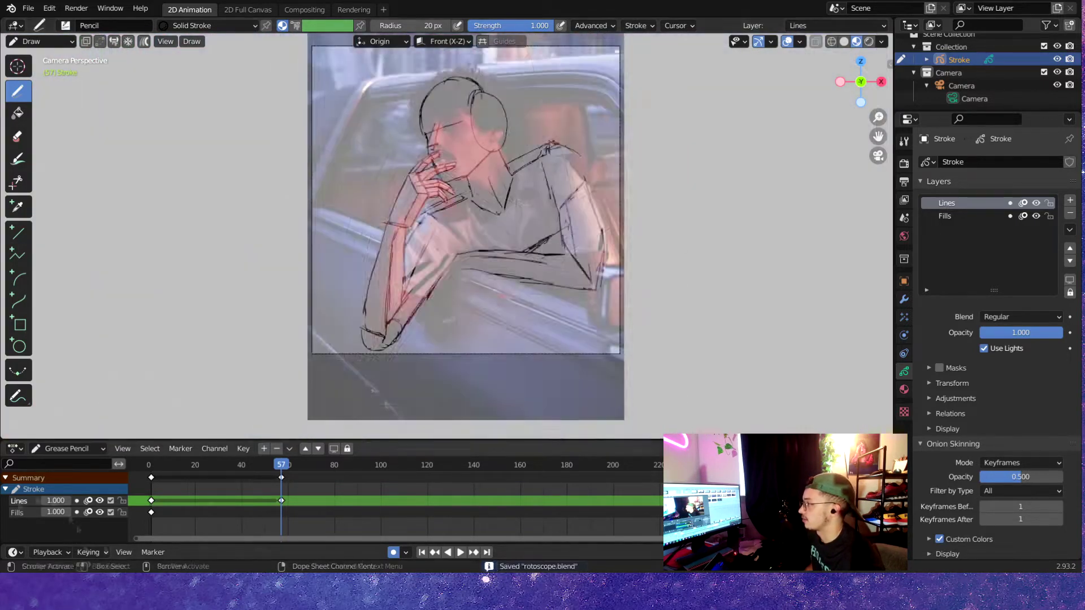
scroll(447, 237, up, 2)
scroll(447, 238, down, 2)
Play the animation and move the playhead to frame 151, then save.
key(space)
click(330, 470)
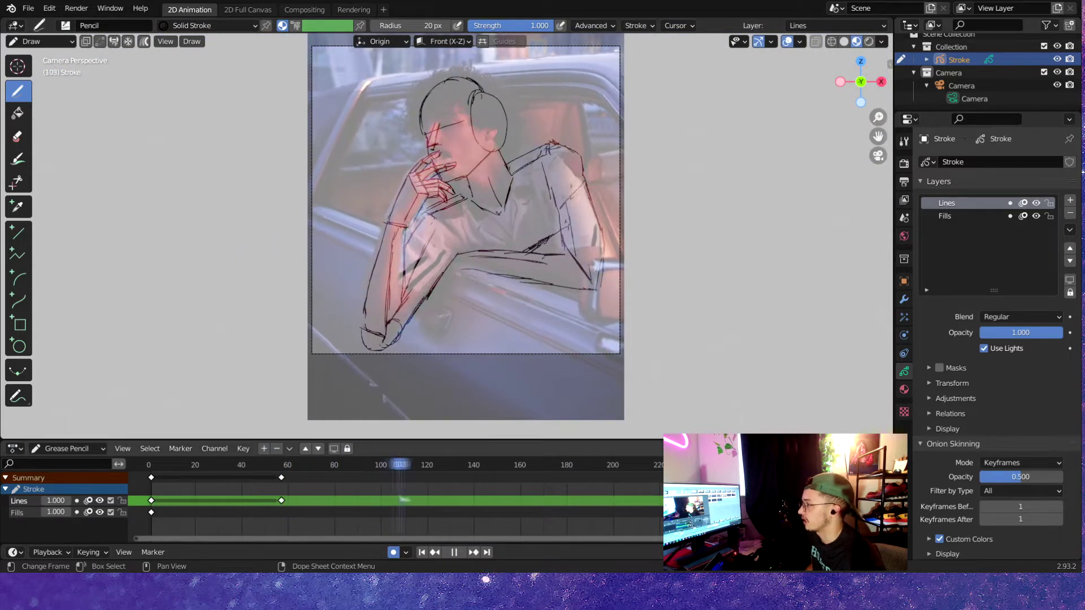
key(space)
key(Down)
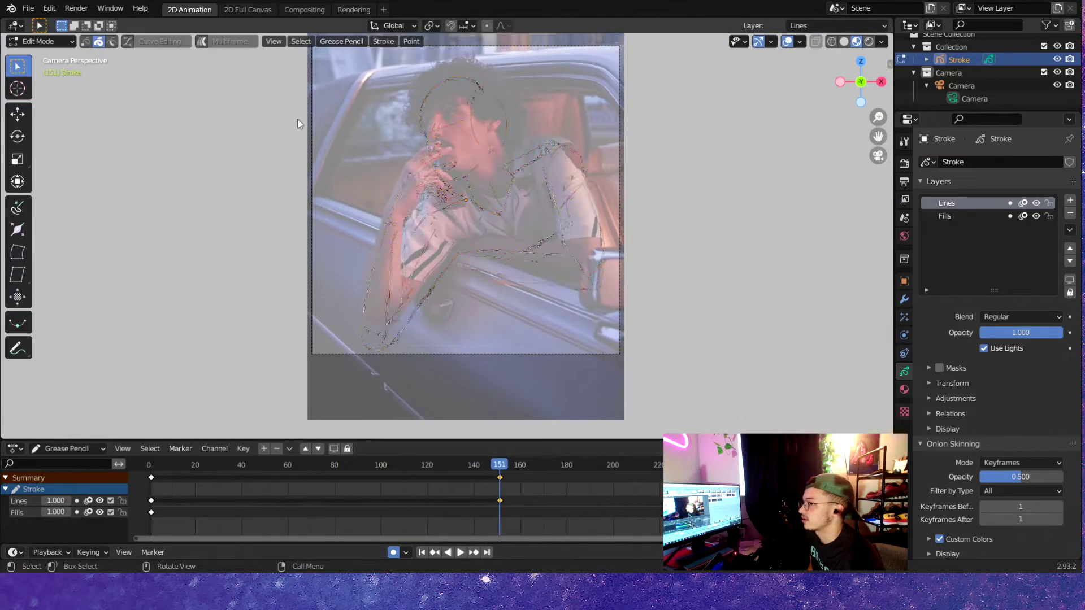
key(Tab)
key(Tab)
scroll(685, 331, up, 6)
key(ctrl+s)
Erase the stray strokes around the hand and return to the pencil.
key(e)
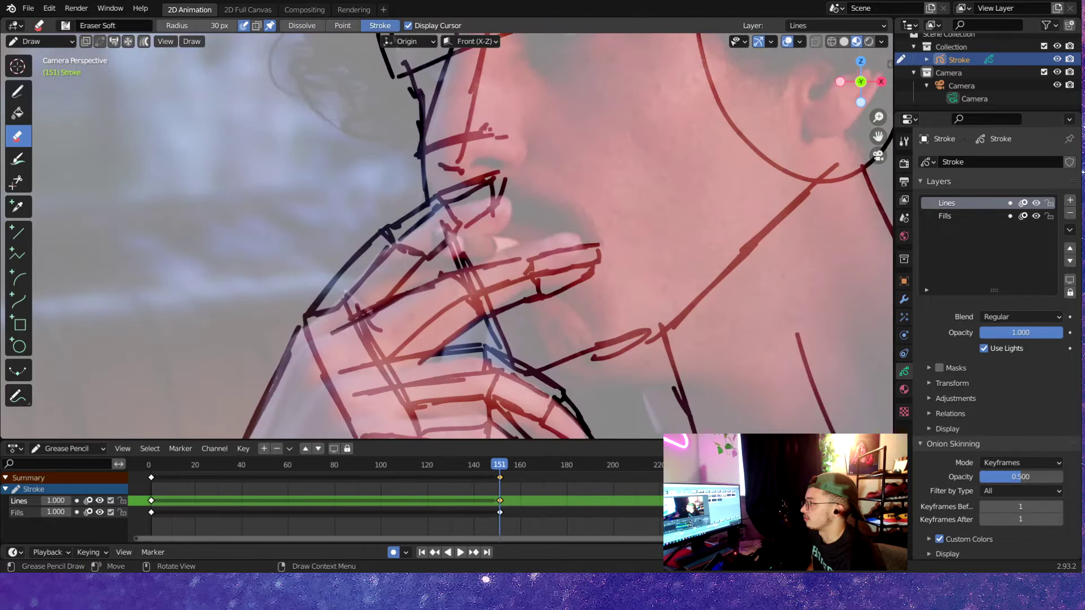
drag(340, 294, 486, 192)
scroll(447, 237, down, 6)
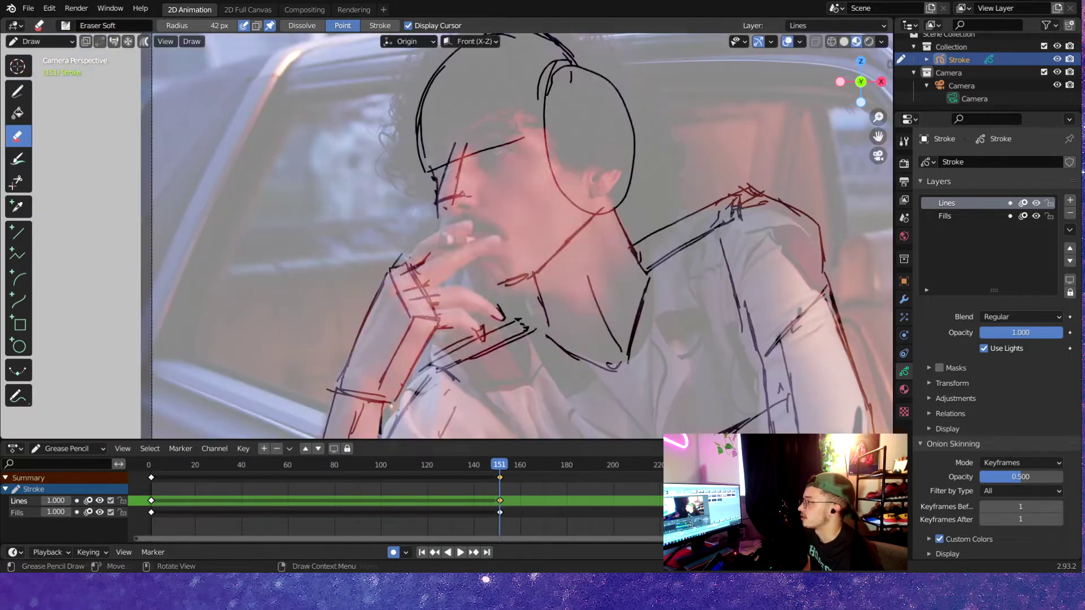
key(d)
scroll(441, 226, up, 6)
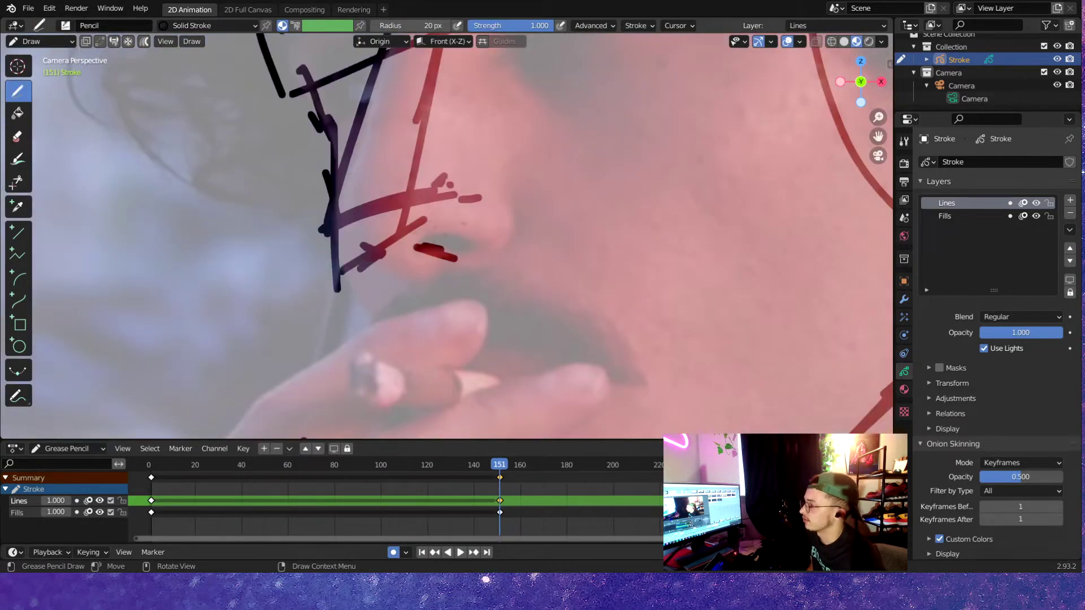
scroll(493, 142, down, 2)
key(ctrl+s)
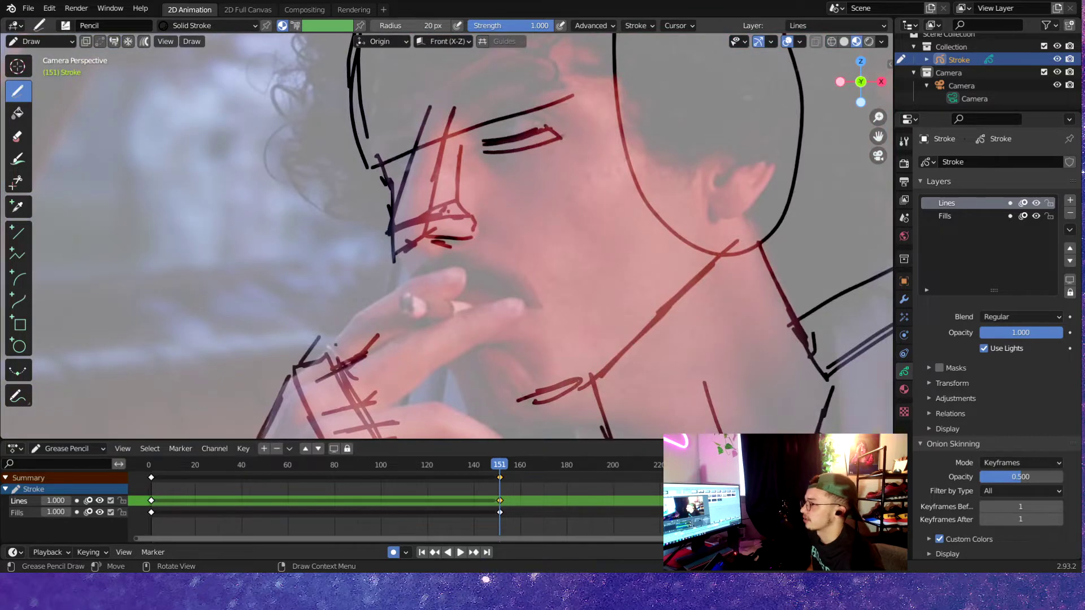
scroll(493, 226, down, 3)
scroll(493, 226, up, 3)
scroll(493, 226, down, 2)
Draw a line inside the ear oval and outline the finger with four sketchy strokes.
drag(513, 129, 519, 278)
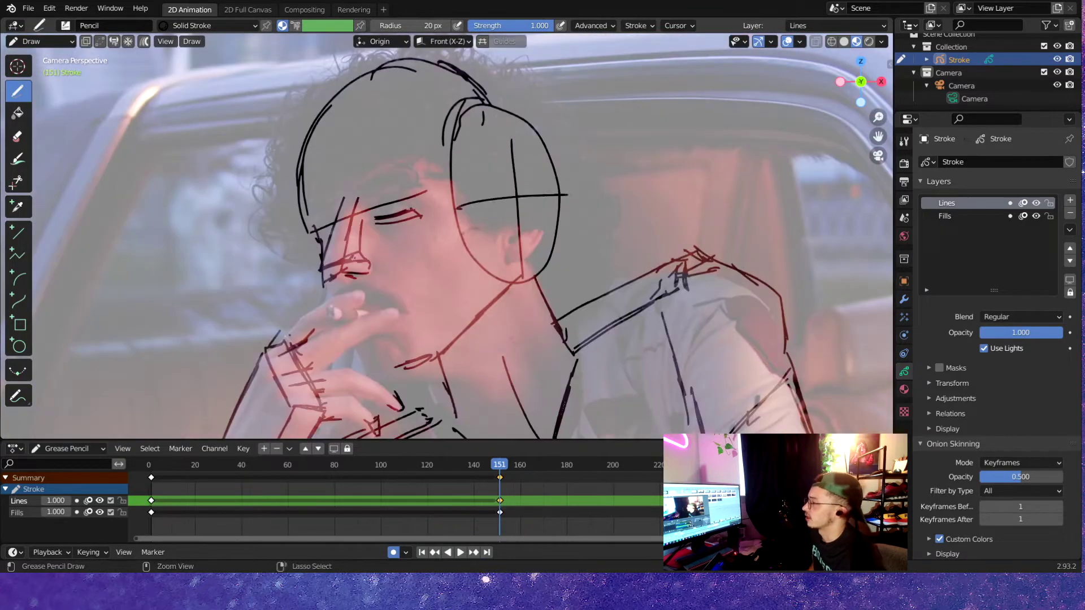
scroll(430, 239, up, 5)
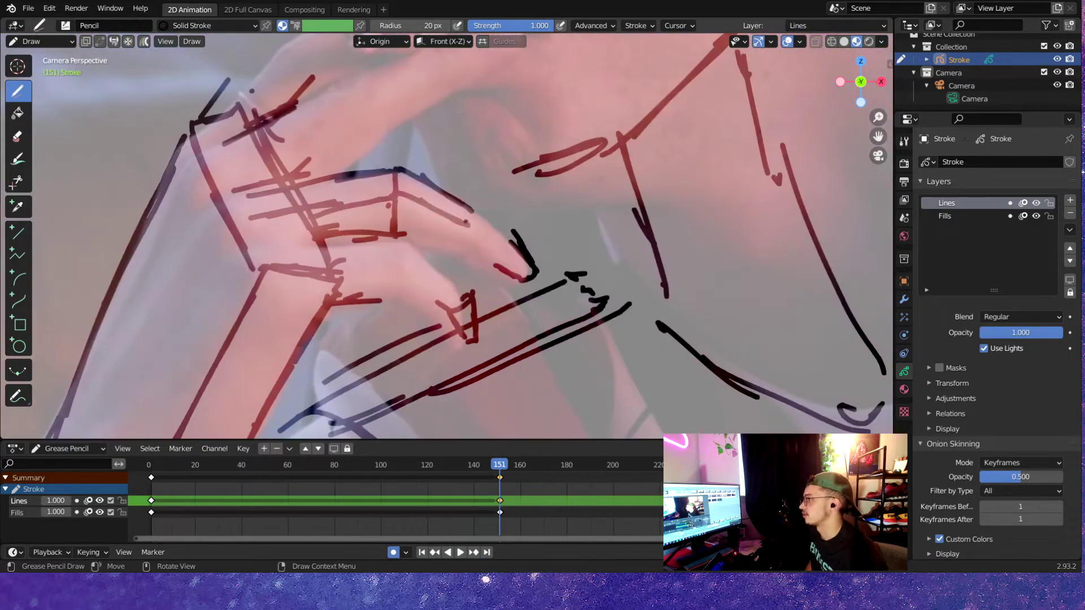
key(ctrl+s)
scroll(446, 170, down, 1)
scroll(447, 170, up, 2)
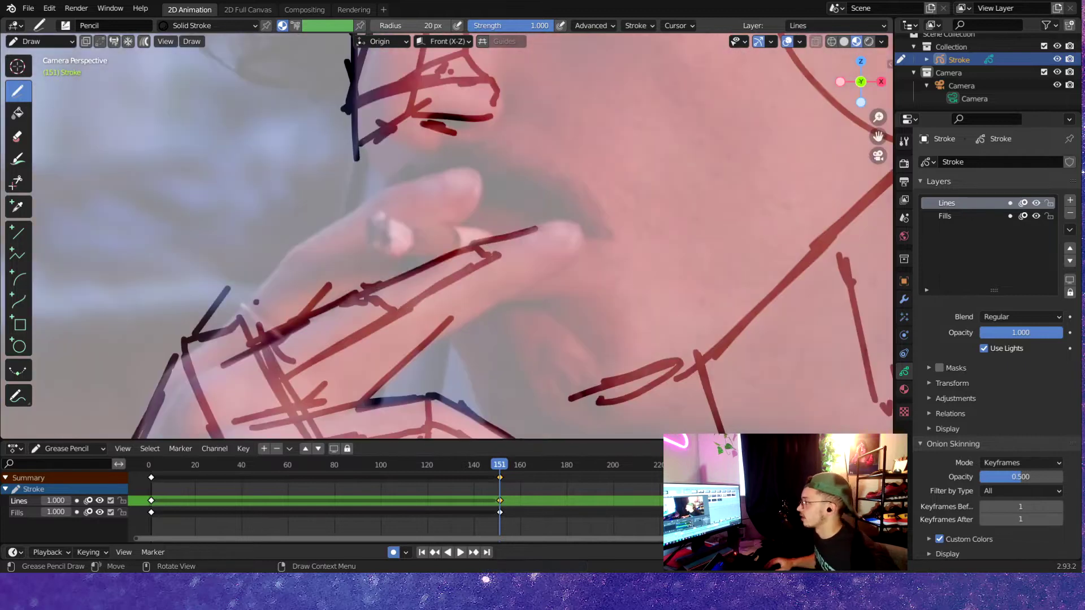
drag(489, 236, 585, 232)
mouse_move(582, 247)
mouse_down()
mouse_move(449, 322)
mouse_move(531, 283)
mouse_up()
drag(378, 255, 310, 305)
mouse_move(240, 310)
mouse_down()
mouse_move(348, 249)
mouse_move(390, 182)
mouse_up()
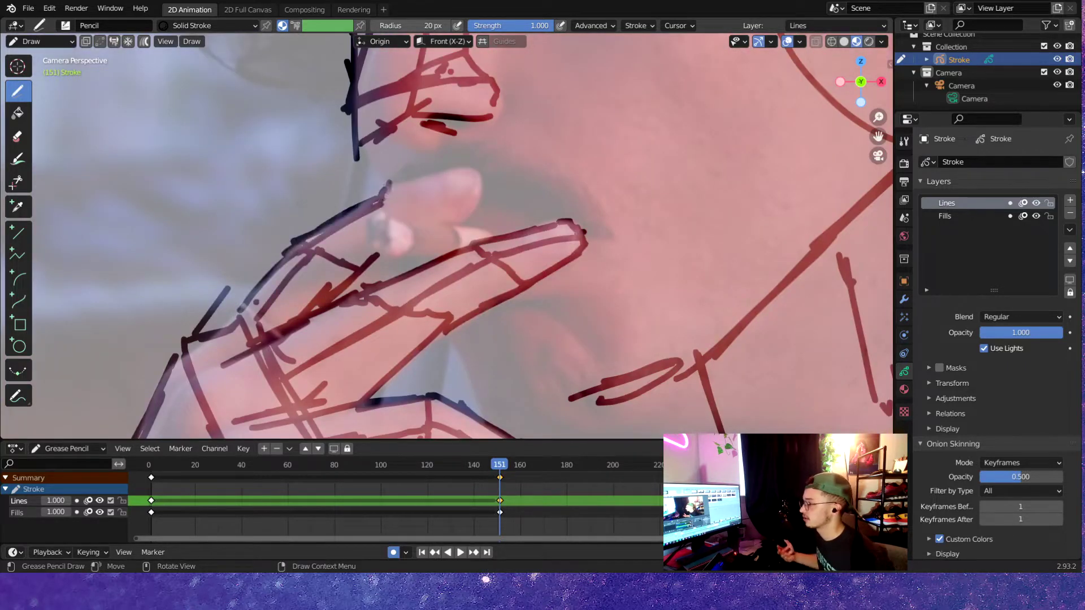
Orbit around the sketch to check its depth, then return to the camera view.
scroll(446, 235, down, 3)
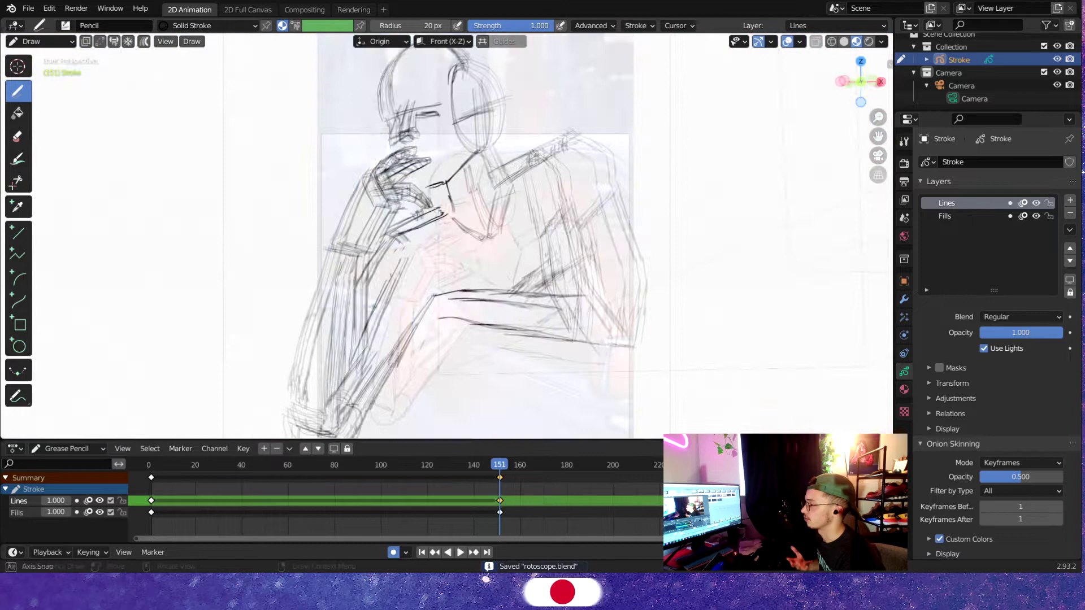
scroll(447, 235, up, 3)
drag(399, 134, 630, 293)
key(ctrl+s)
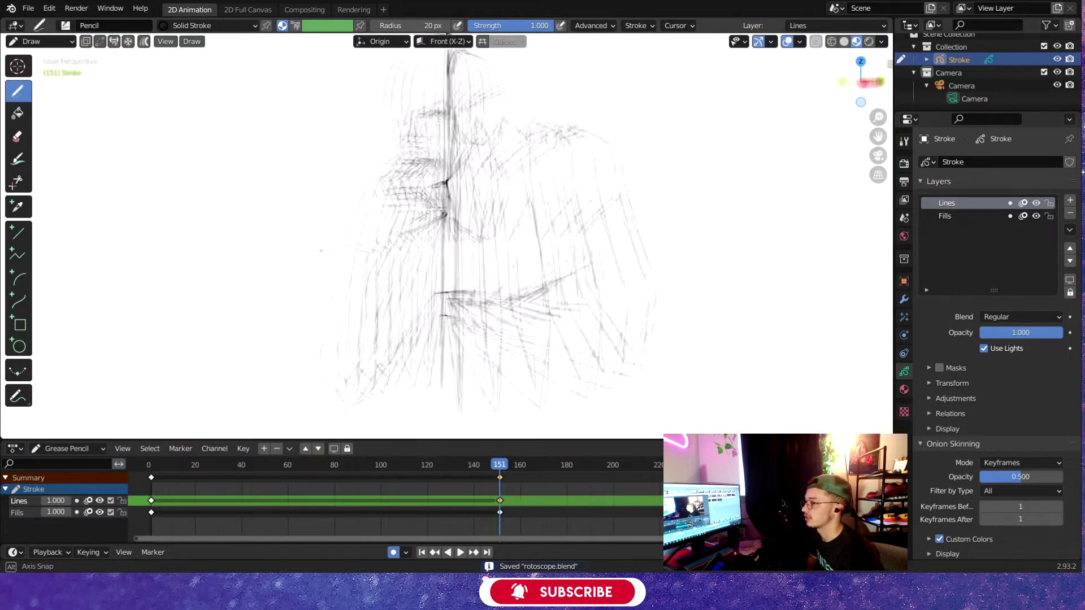
scroll(447, 236, down, 3)
middle_drag(447, 236, 462, 266)
key(KP_0)
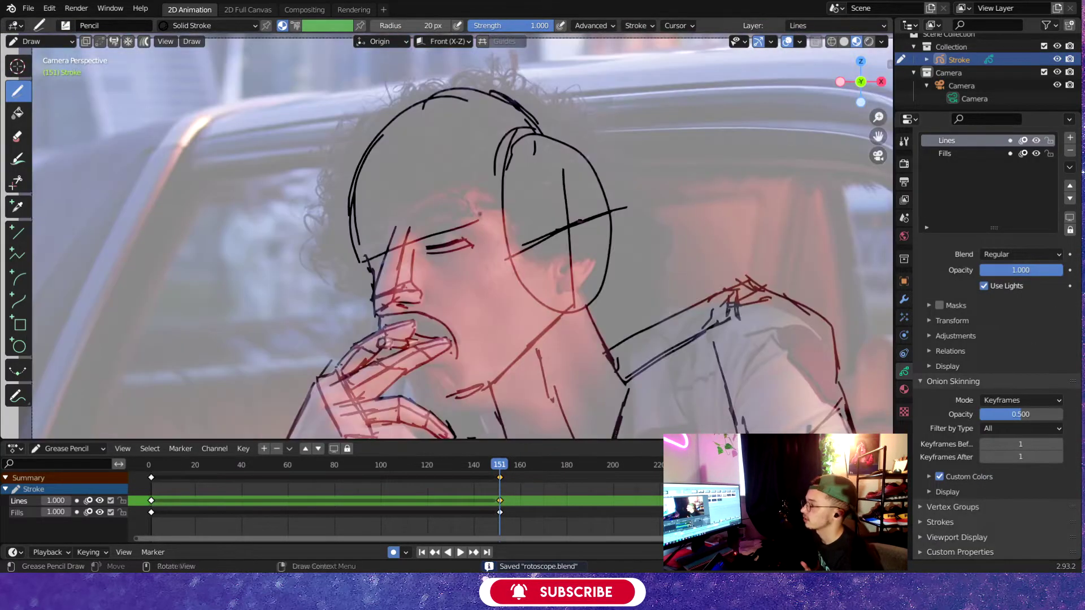
scroll(447, 236, up, 3)
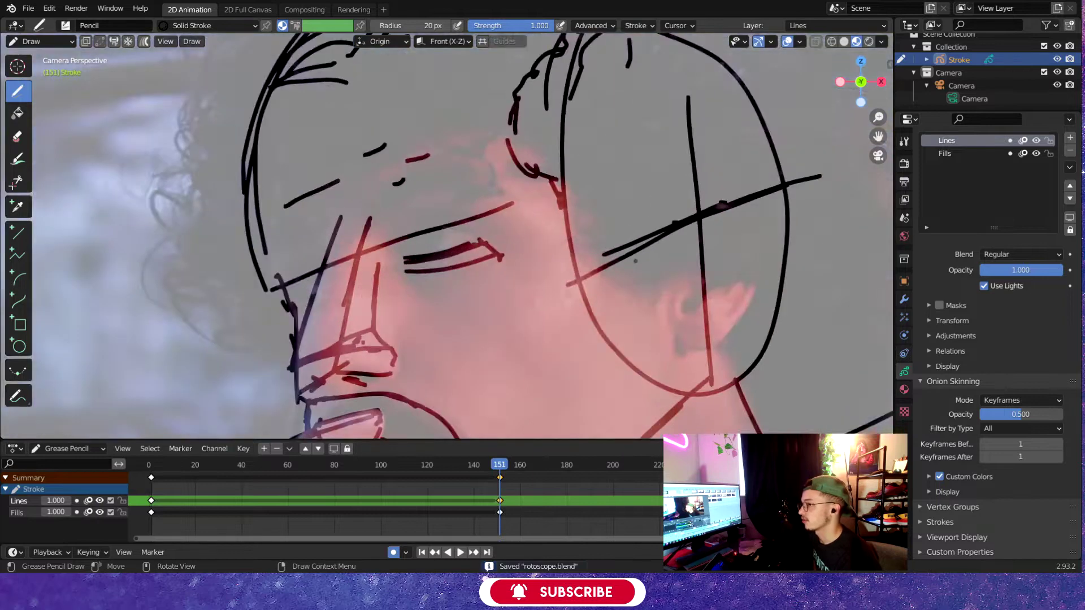
shift+middle_drag(446, 340, 509, 113)
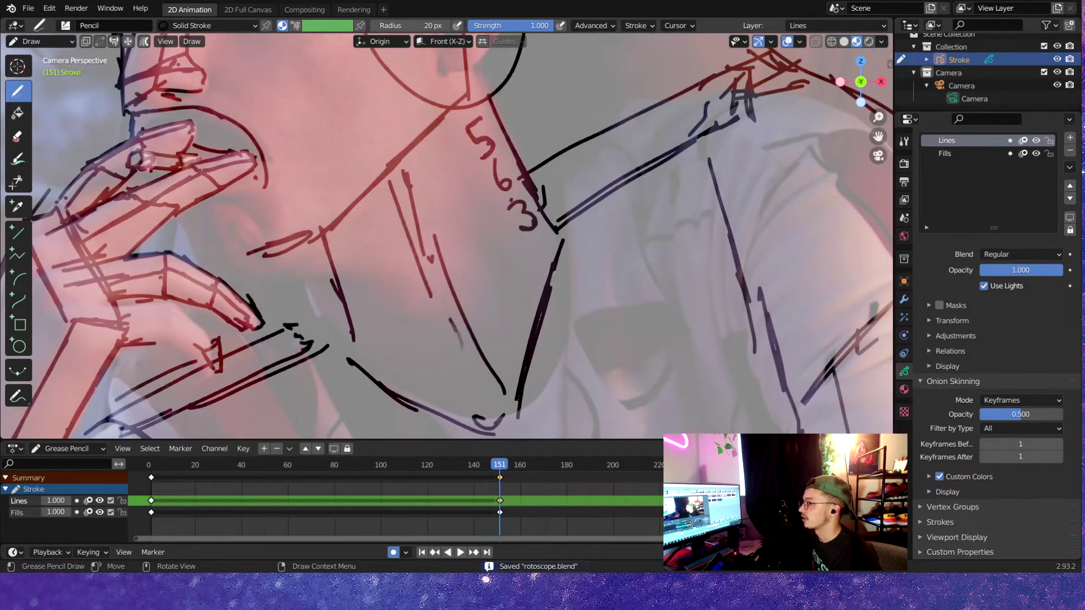
scroll(447, 236, down, 3)
key(KP_0)
scroll(446, 236, up, 3)
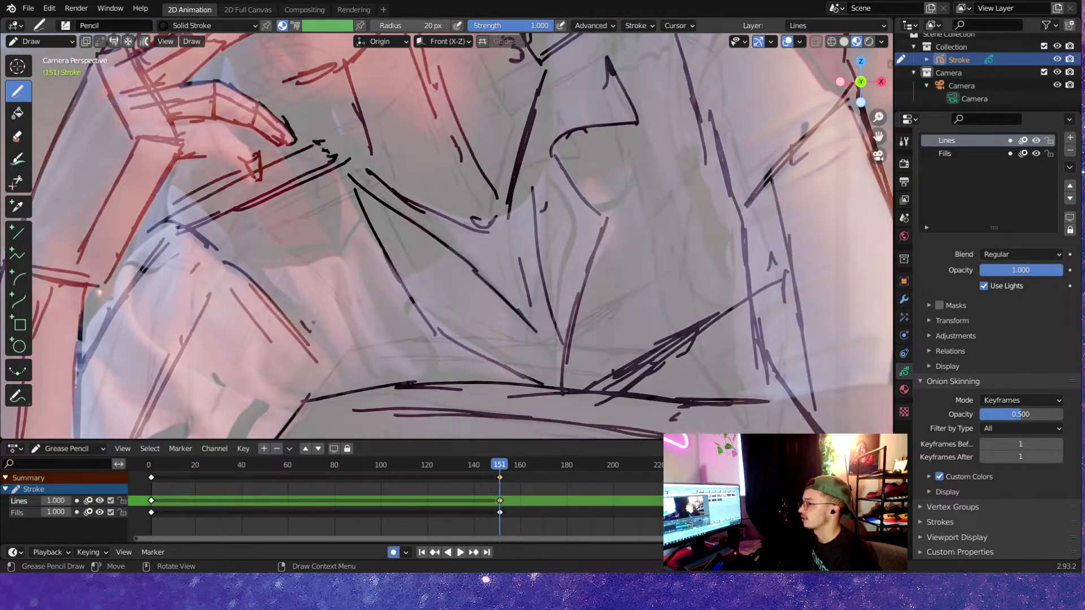
Toggle between user and camera views to review the strokes, saving along the way.
key(ctrl+s)
scroll(447, 236, down, 3)
key(KP_0)
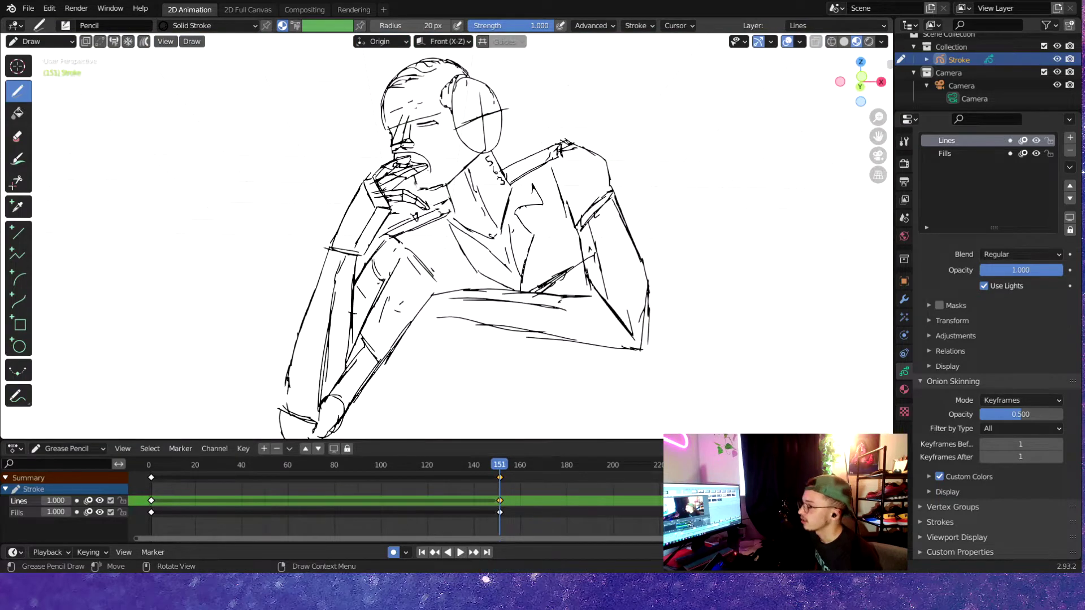
key(KP_0)
scroll(446, 235, up, 4)
right_click(265, 315)
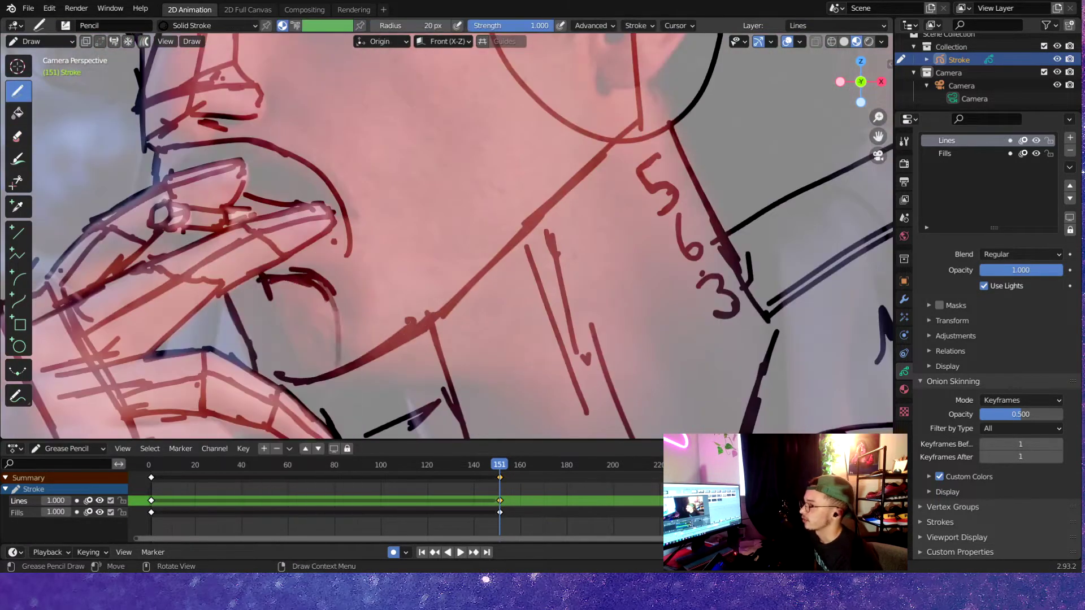
key(ctrl+s)
scroll(446, 236, down, 4)
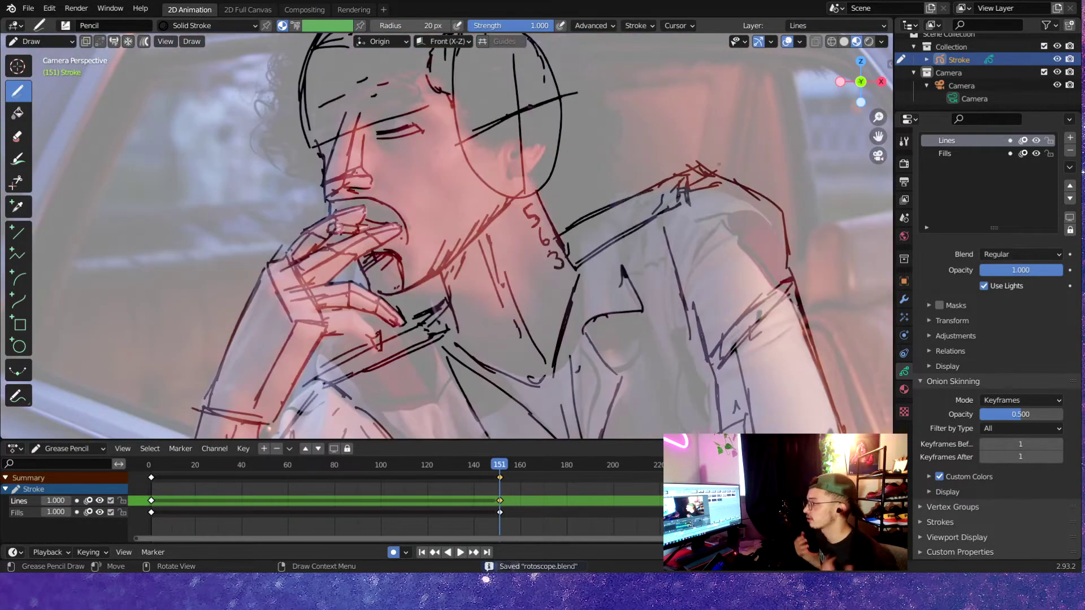
key(KP_0)
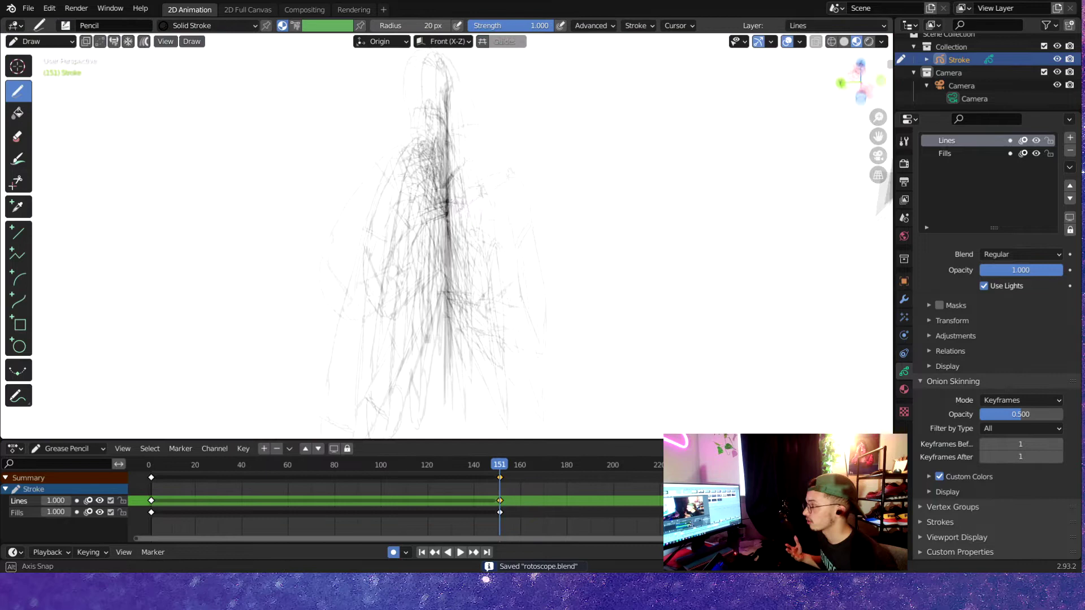
key(KP_0)
scroll(447, 235, up, 4)
scroll(446, 236, down, 3)
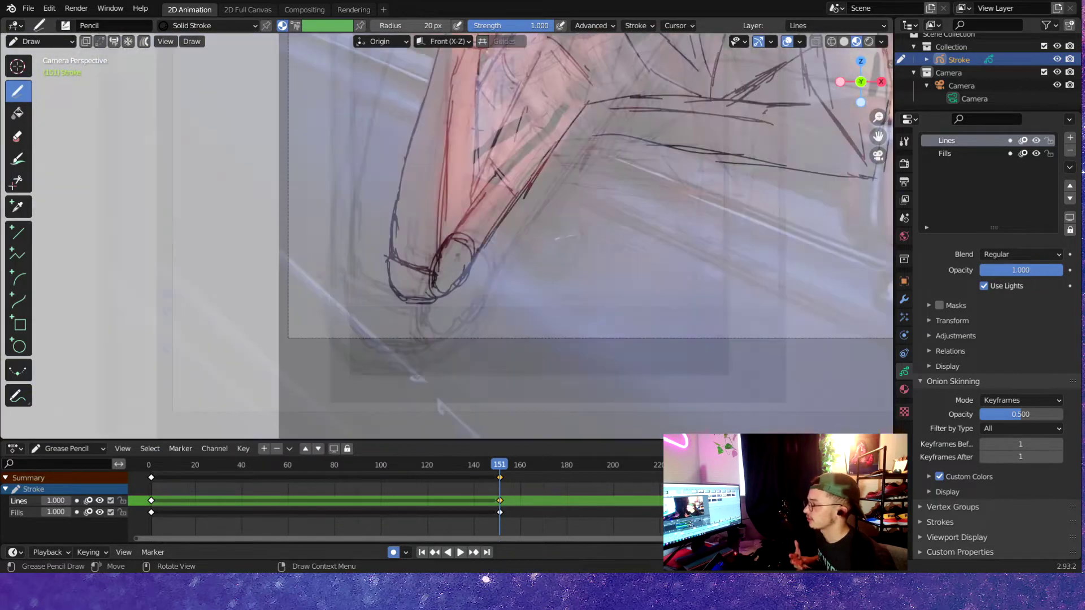
Zoom in and out over the reference while repeatedly saving rotoscope.blend.
key(ctrl+s)
scroll(446, 236, up, 3)
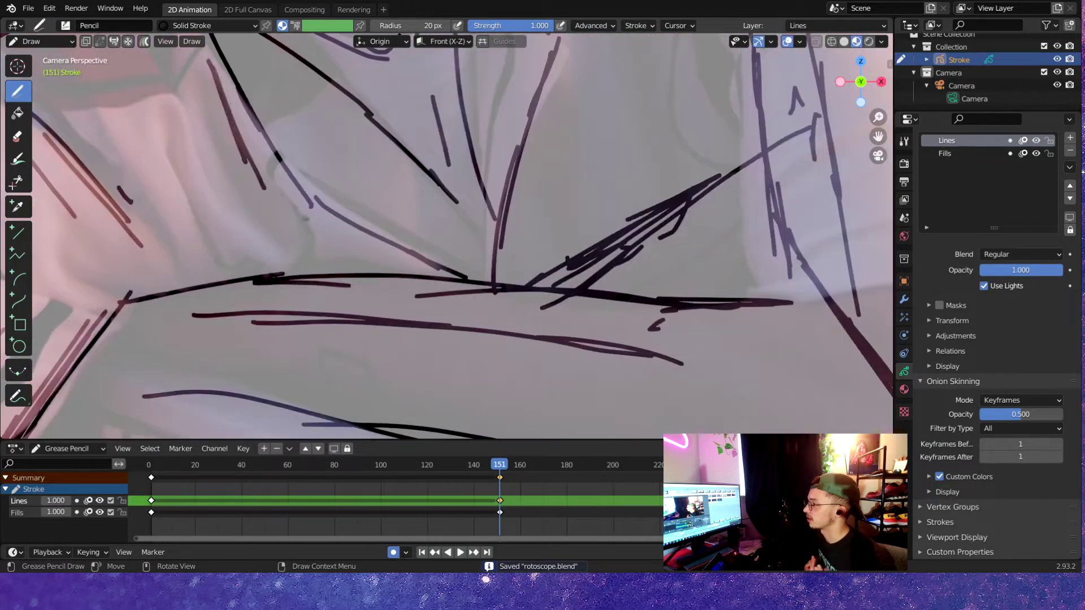
scroll(447, 236, down, 3)
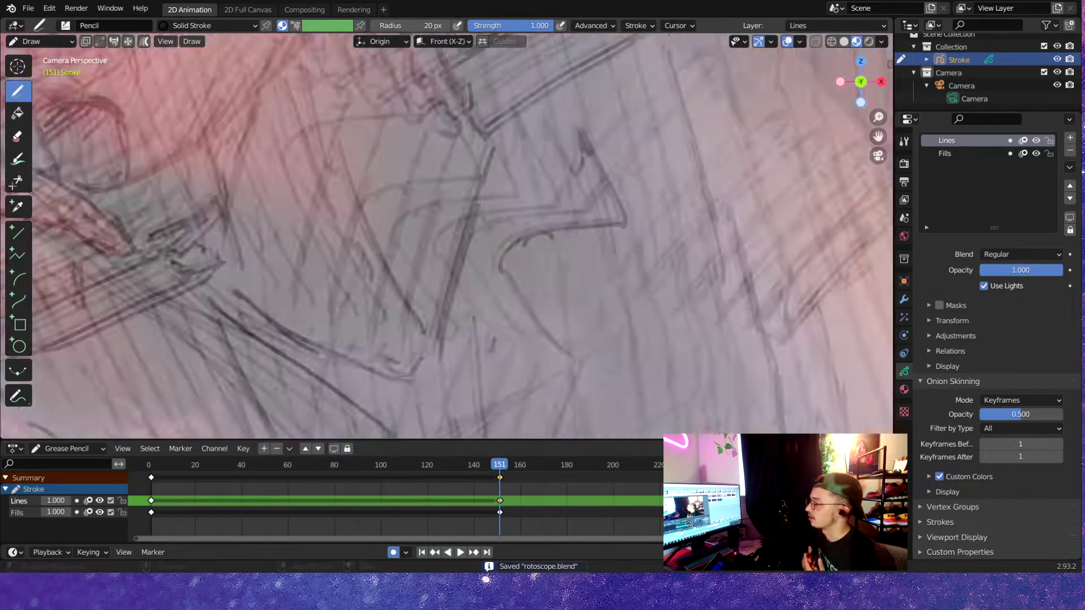
scroll(446, 236, up, 3)
scroll(343, 199, down, 2)
key(ctrl+s)
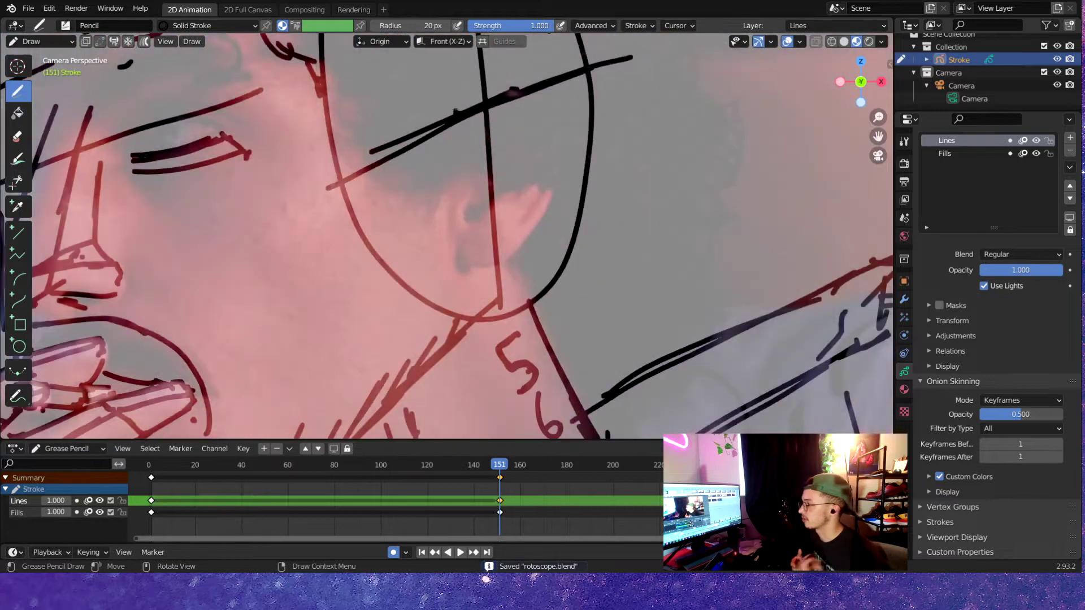
scroll(446, 235, down, 4)
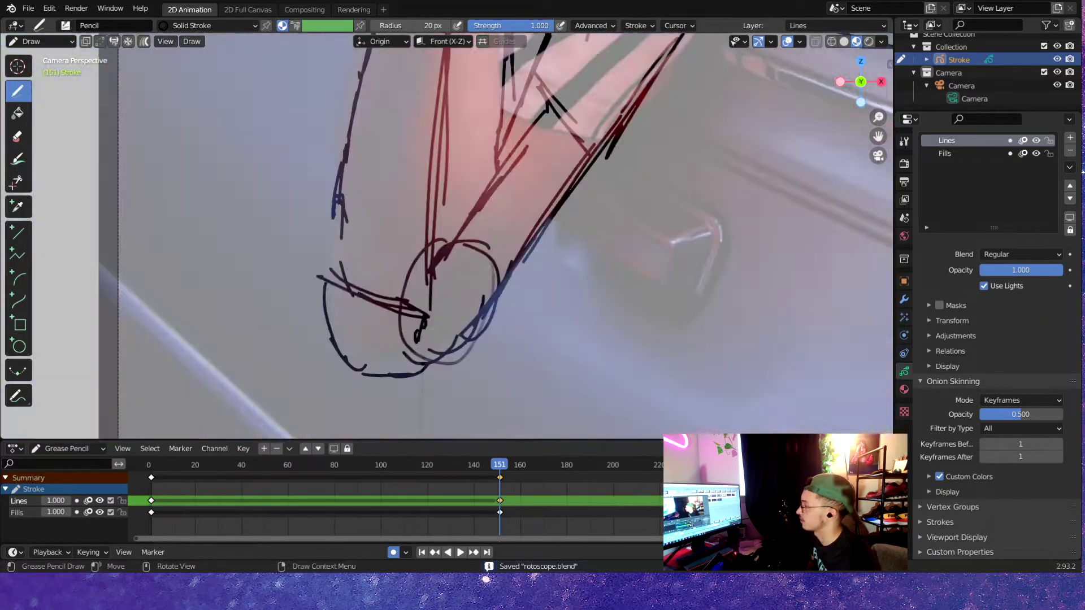
scroll(422, 310, down, 3)
key(ctrl+s)
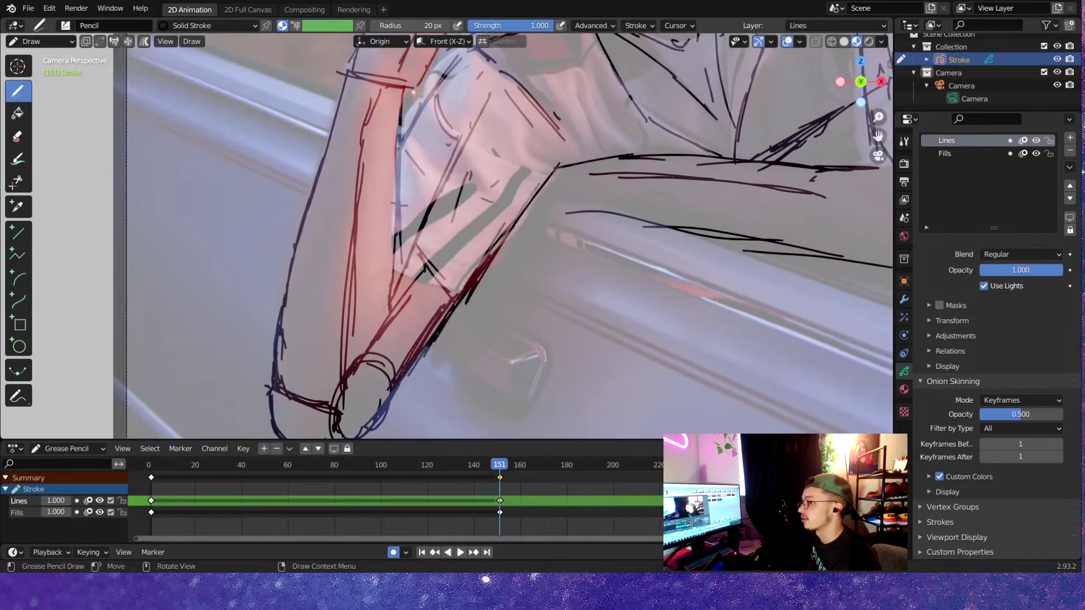
scroll(447, 236, up, 5)
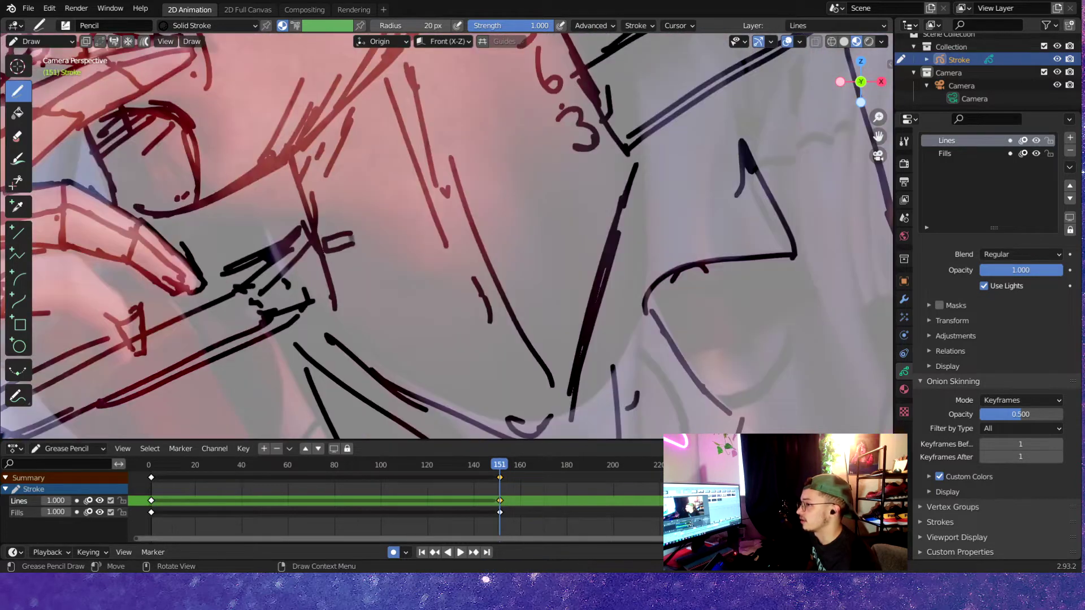
scroll(343, 199, up, 3)
key(ctrl+s)
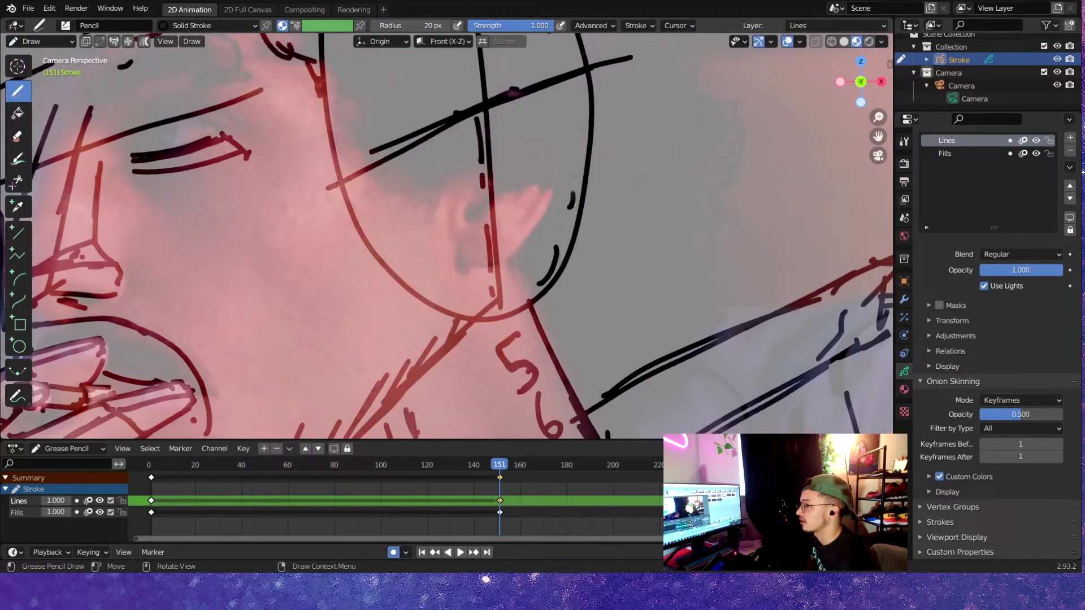
scroll(446, 235, down, 4)
key(ctrl+s)
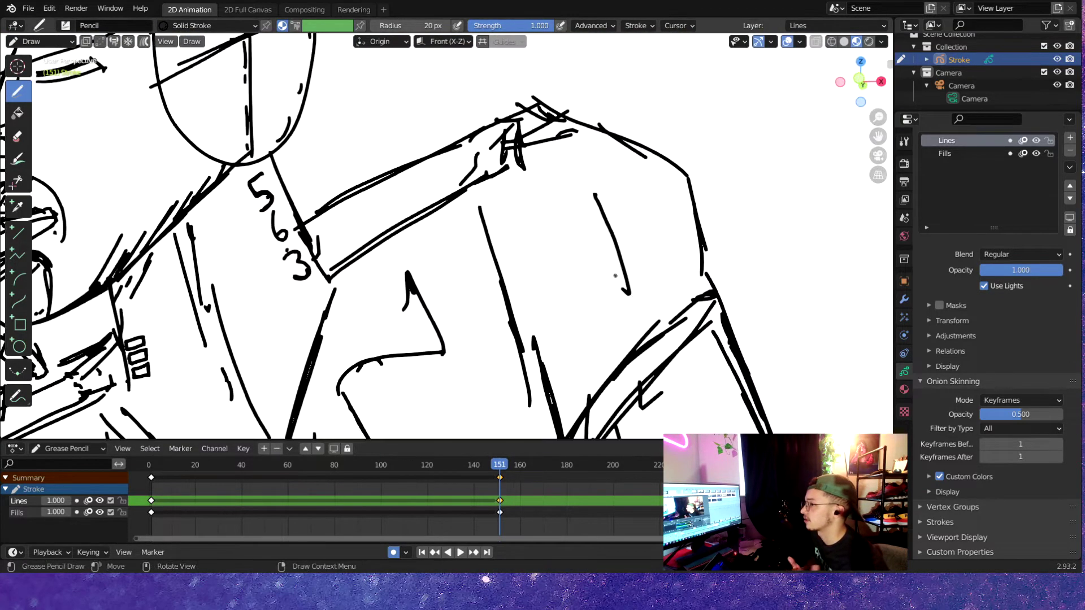
Extend the back line into a loop and trace the hand and cigarette on frame 153.
drag(629, 294, 571, 171)
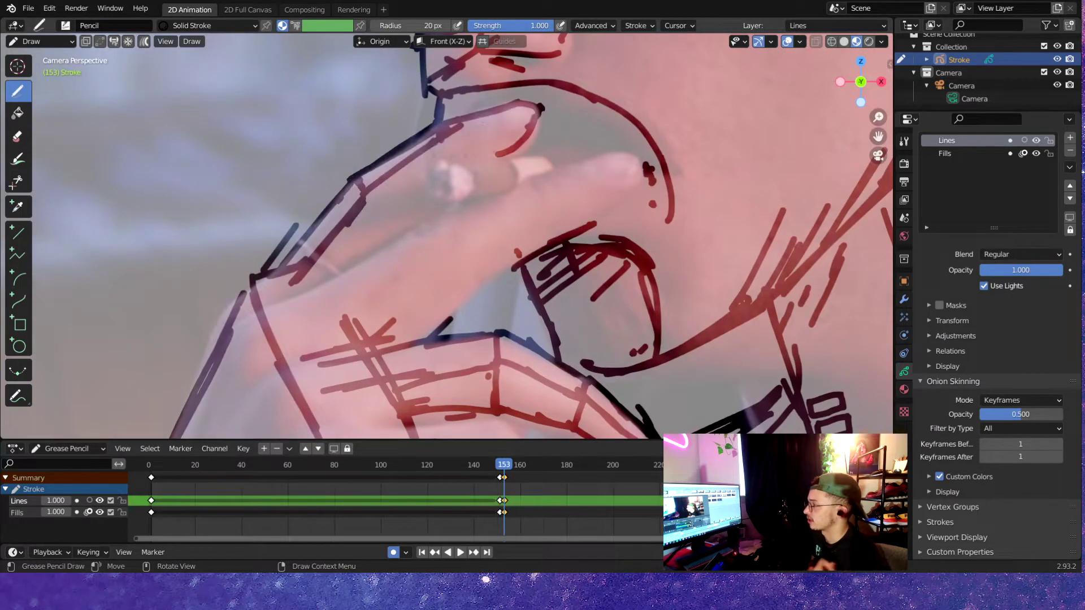
drag(367, 330, 477, 248)
drag(412, 338, 494, 261)
drag(445, 223, 548, 197)
drag(519, 183, 639, 153)
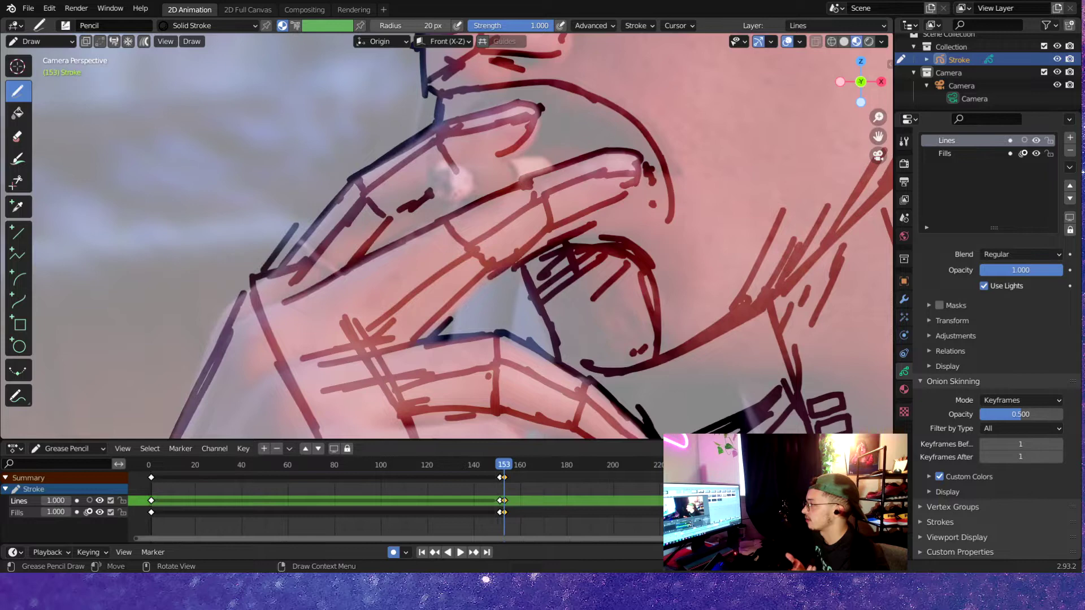
right_click(356, 170)
shift+middle_drag(531, 438, 531, 254)
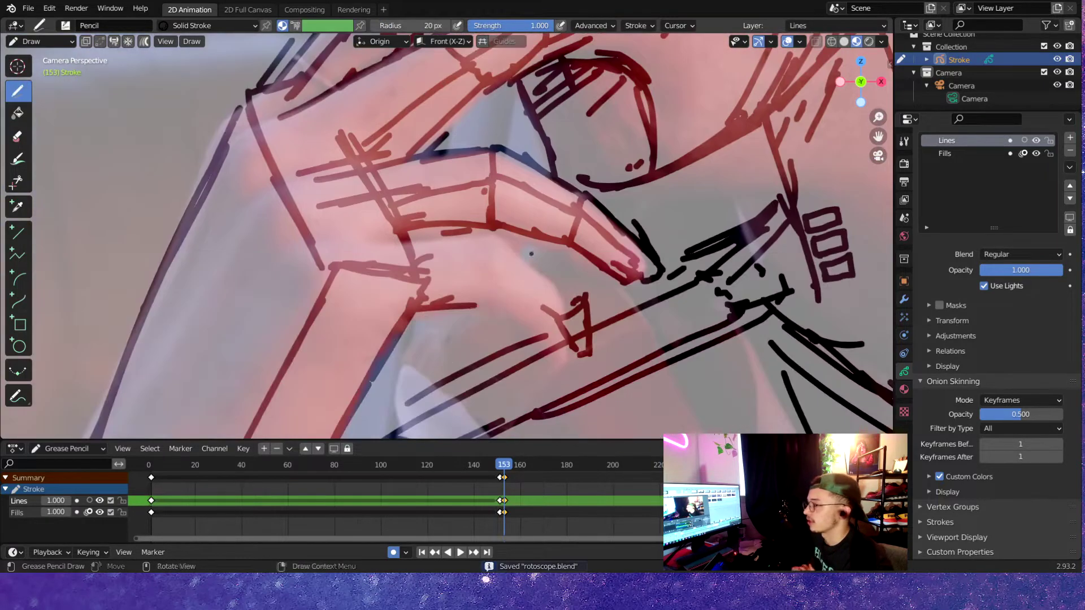
Return to the frame 151 key drawing and deselect its keyframes.
key(Down)
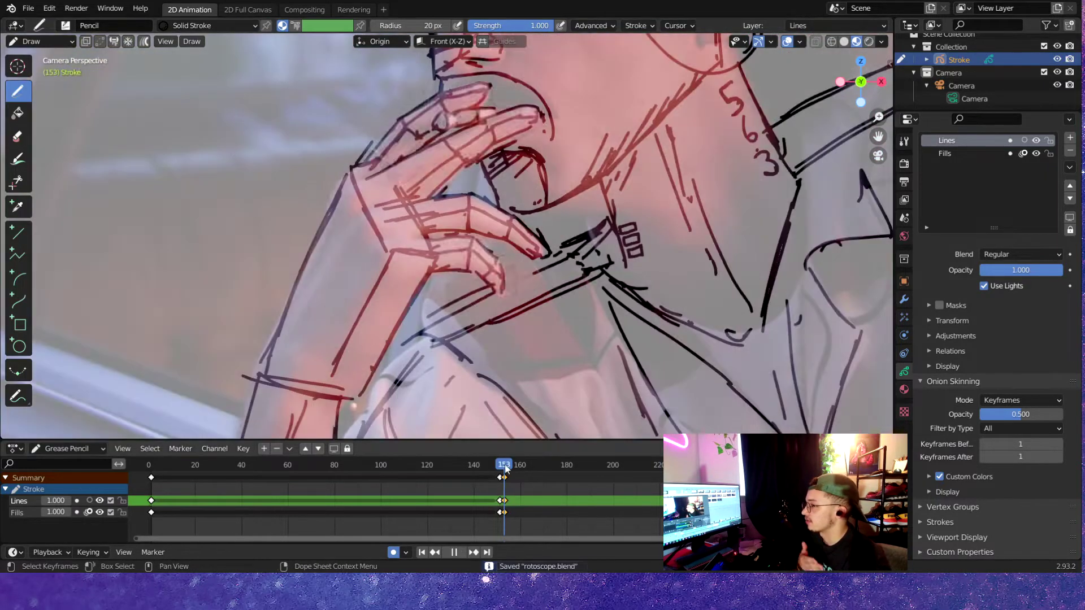
scroll(429, 232, up, 4)
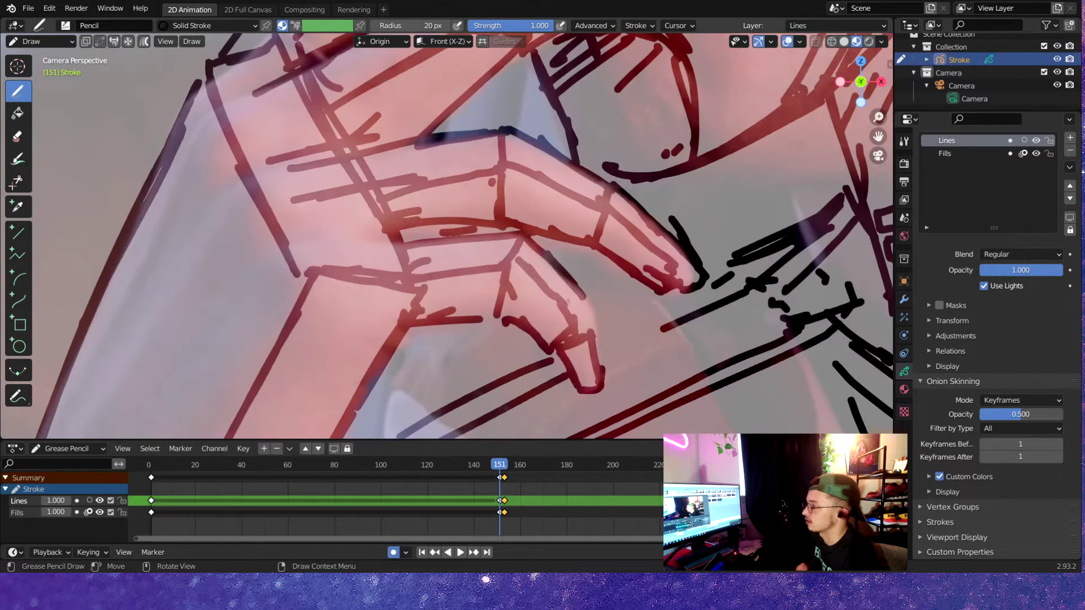
key(alt+a)
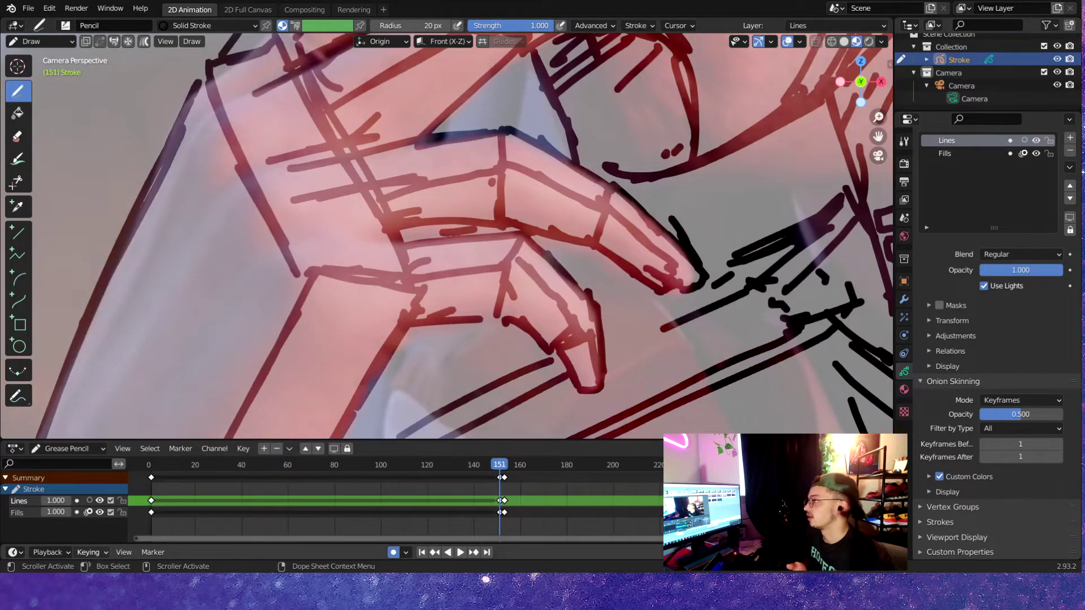
Step to frame 154, soft-erase the sketchy arm strokes, and switch back to the pencil.
key(Up)
key(Up)
key(Up)
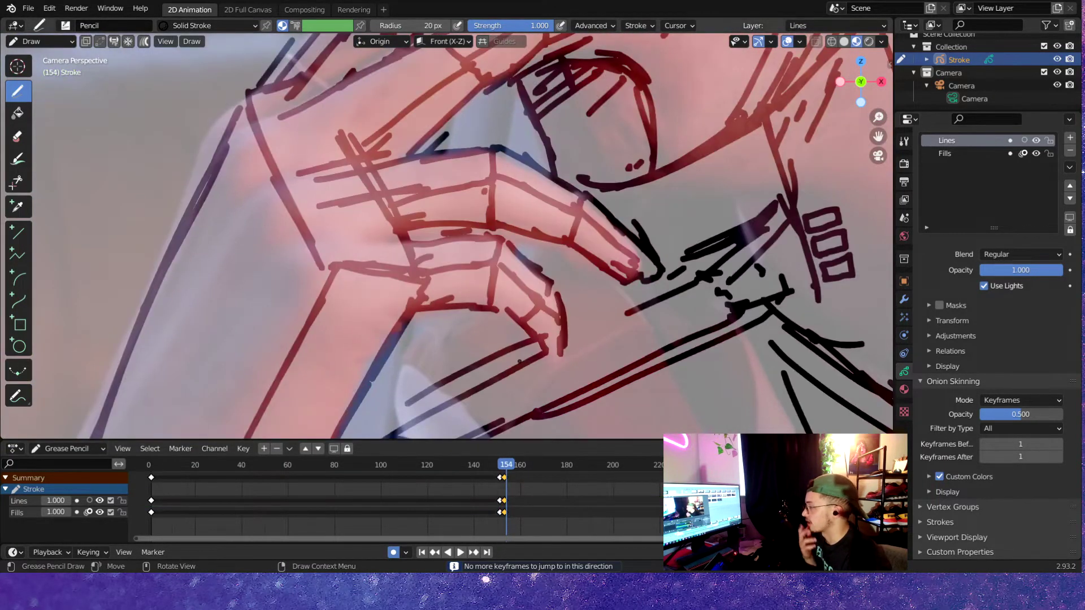
key(ctrl+s)
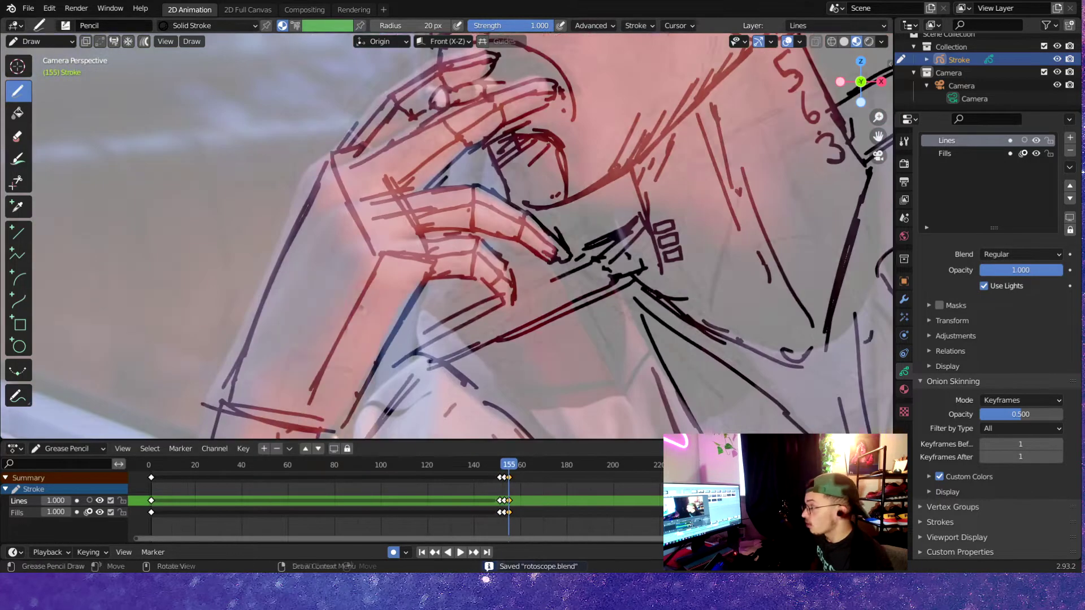
key(e)
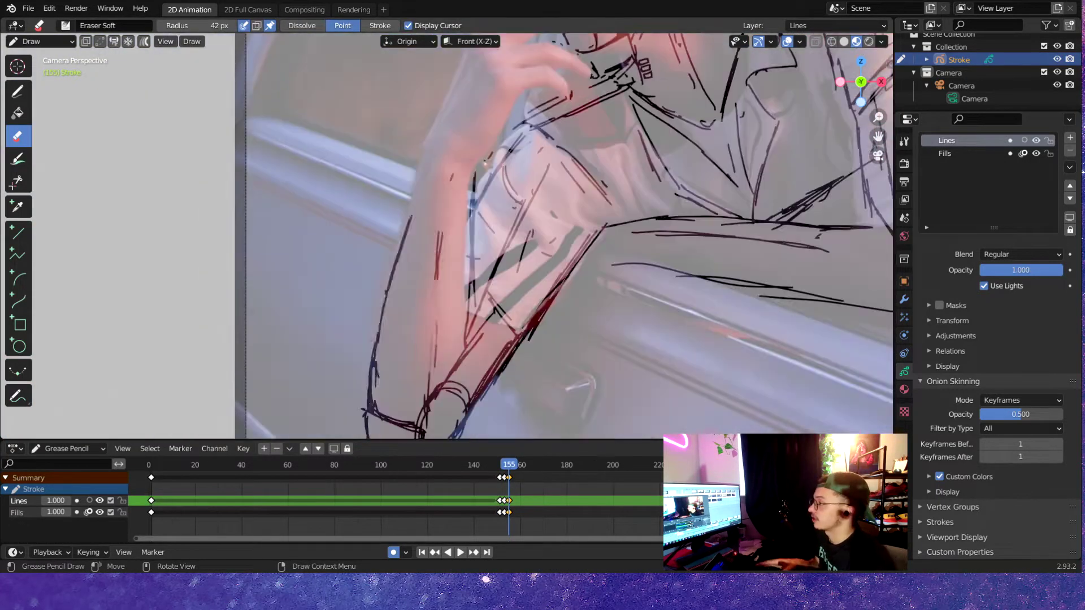
drag(412, 217, 370, 396)
key(shift+space)
click(346, 312)
key(ctrl+s)
Zoom into the hand and trace the top of the finger around its tip.
scroll(347, 312, up, 2)
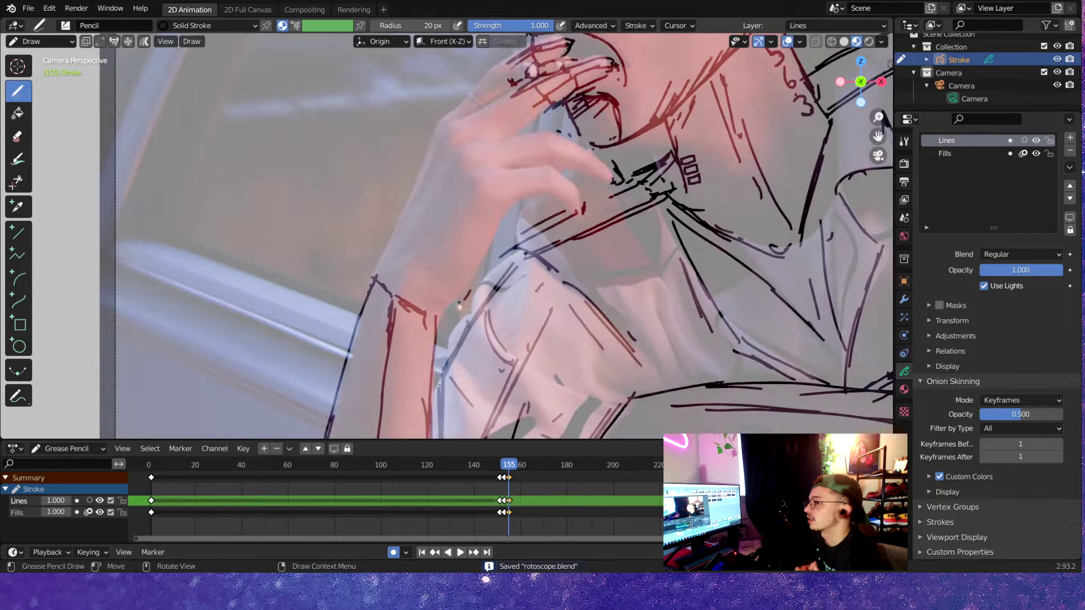
key(ctrl+s)
scroll(446, 235, up, 3)
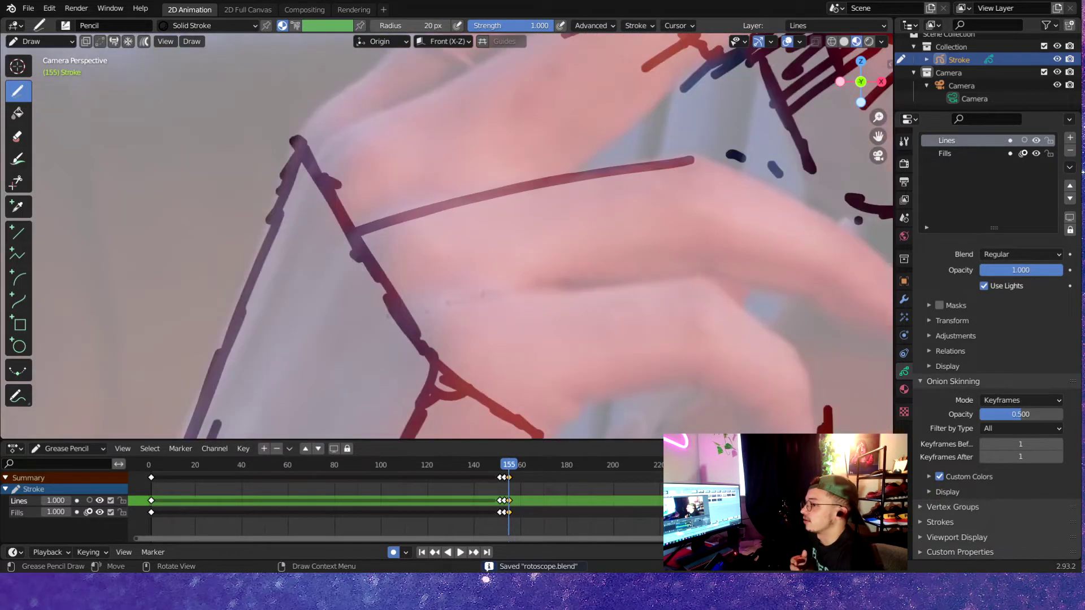
scroll(446, 236, down, 4)
scroll(447, 235, up, 4)
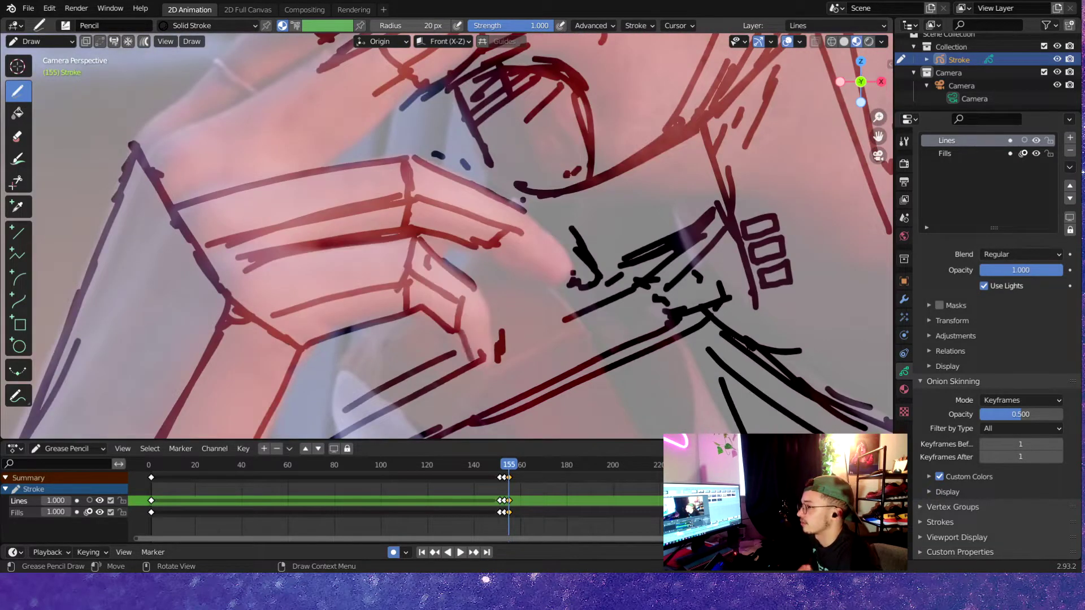
scroll(447, 236, down, 3)
scroll(446, 236, up, 4)
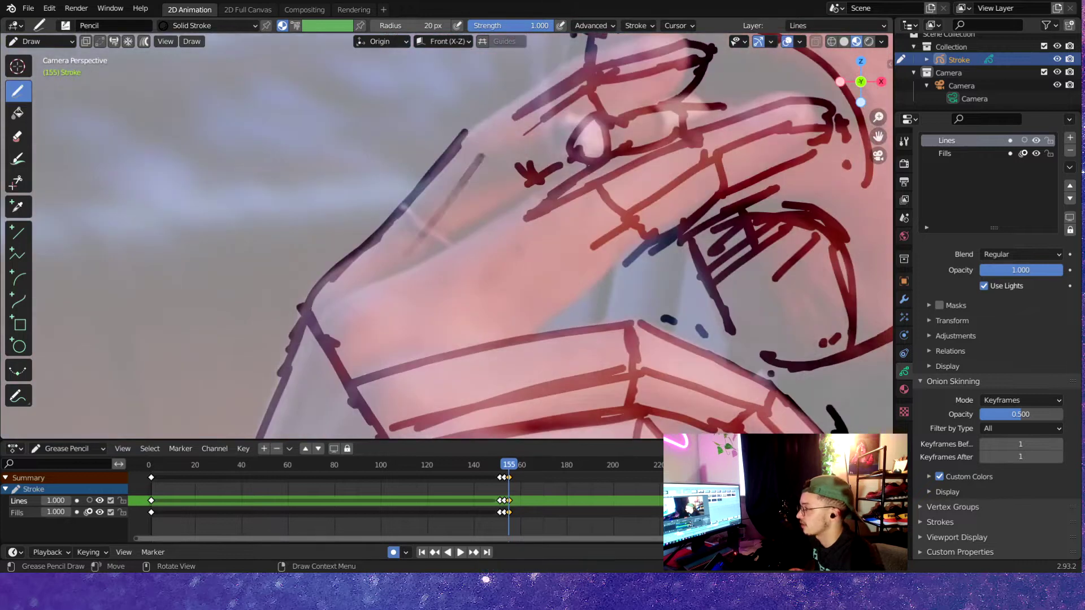
scroll(447, 236, down, 1)
scroll(446, 235, up, 3)
scroll(446, 236, down, 4)
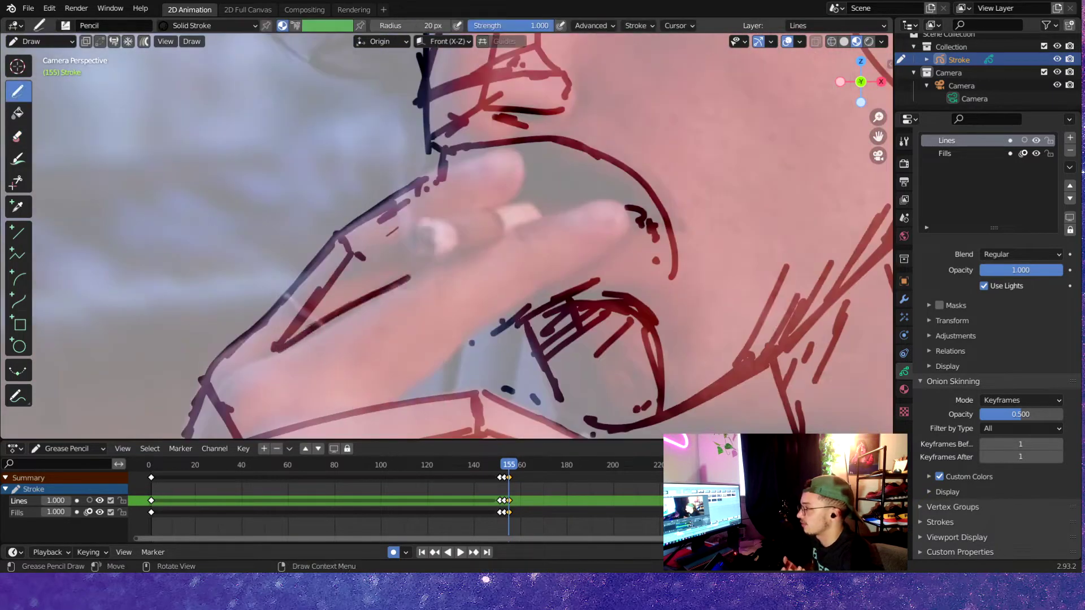
drag(537, 228, 542, 284)
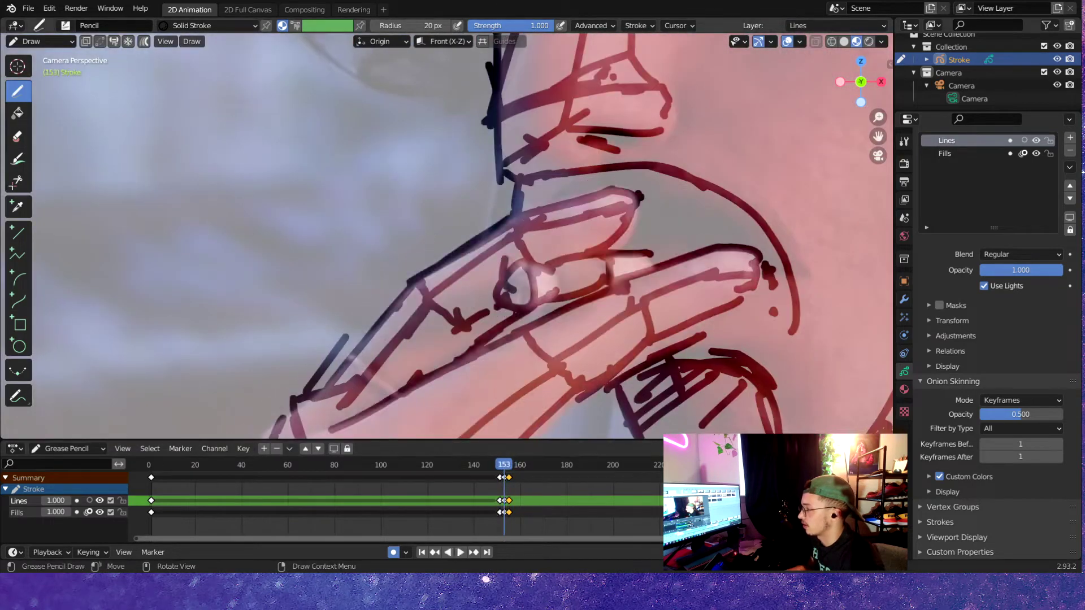
Shift the newest keyframes a couple of frames later in the Dope Sheet.
key(space)
key(g)
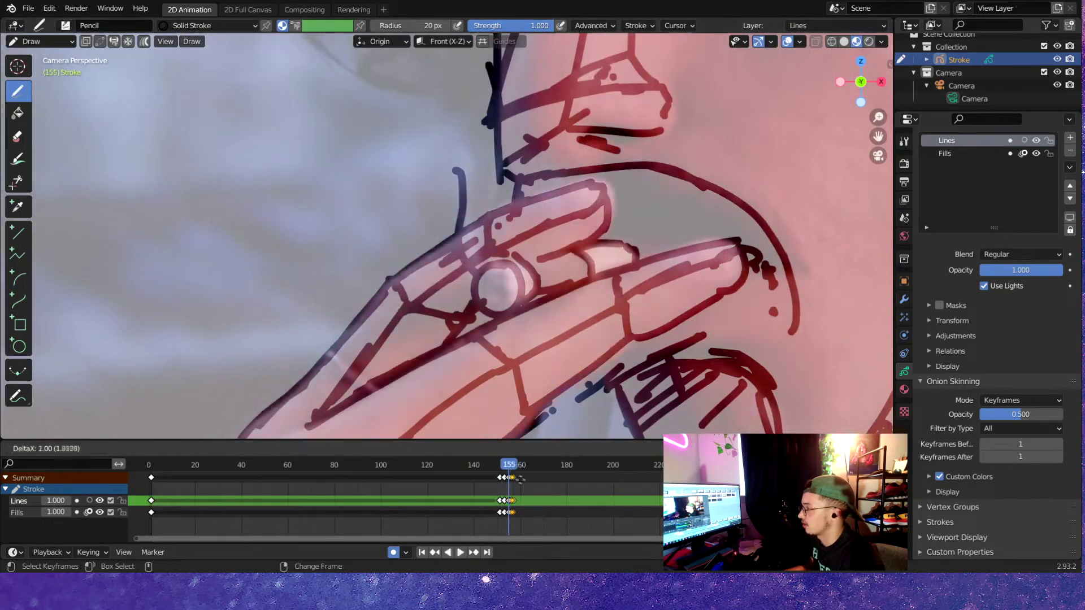
click(521, 480)
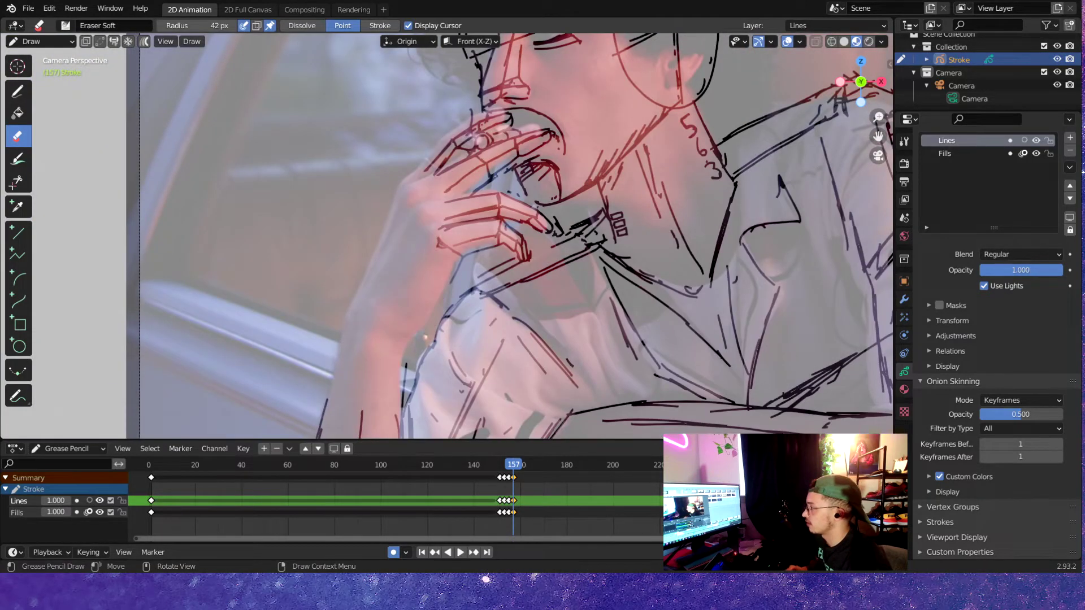
Erase stray strokes on the frame 157 hand drawing and save rotoscope.blend.
drag(480, 249, 475, 147)
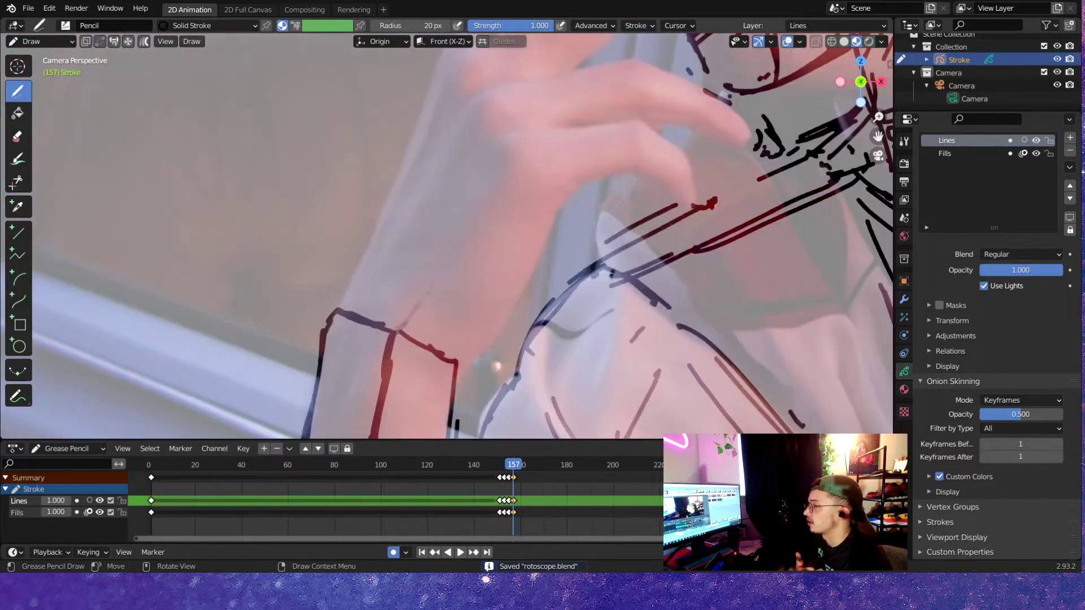
key(ctrl+s)
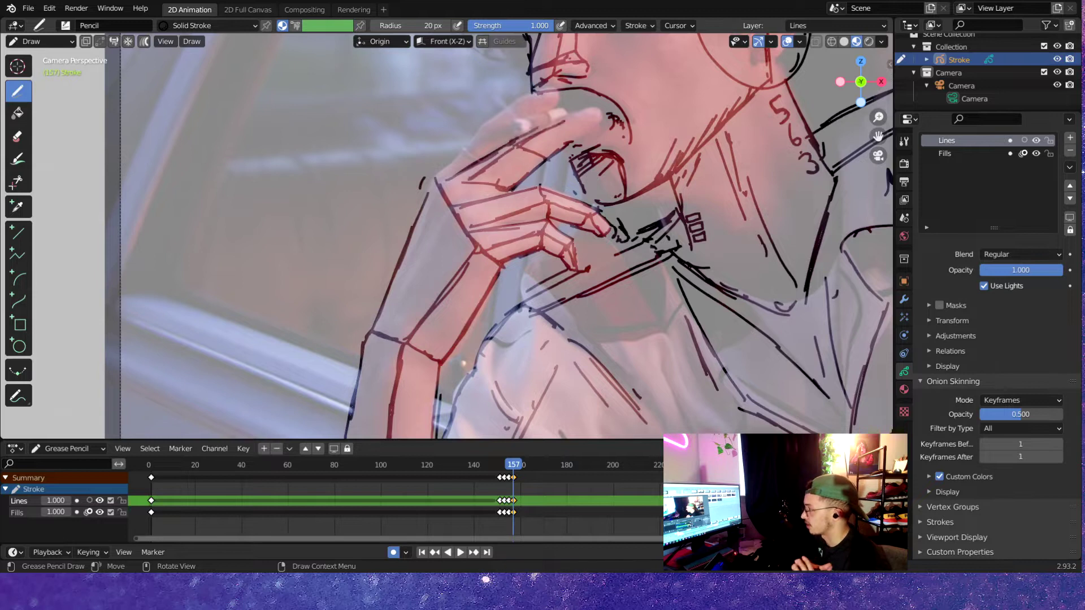
scroll(508, 238, up, 3)
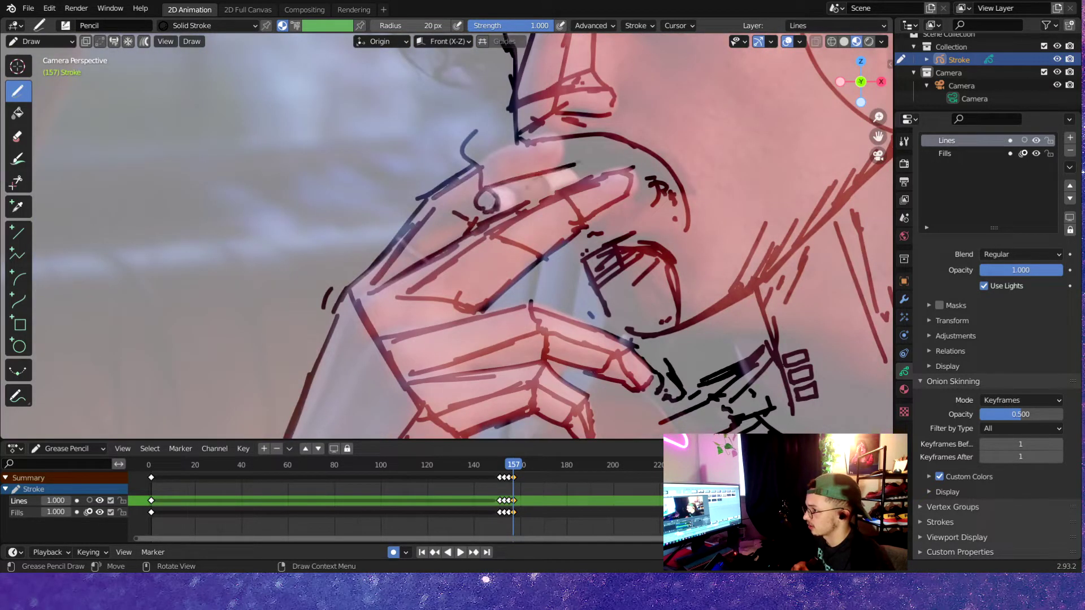
Fit the camera frame, play the animation, and step between drawing keyframes to check motion.
key(Home)
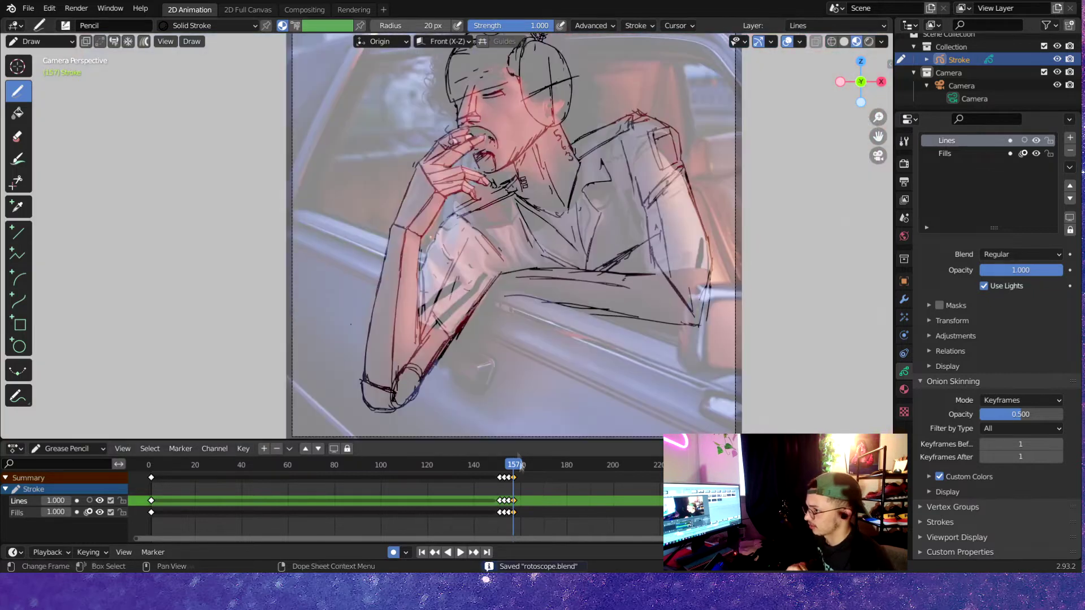
key(space)
key(space)
scroll(437, 242, up, 8)
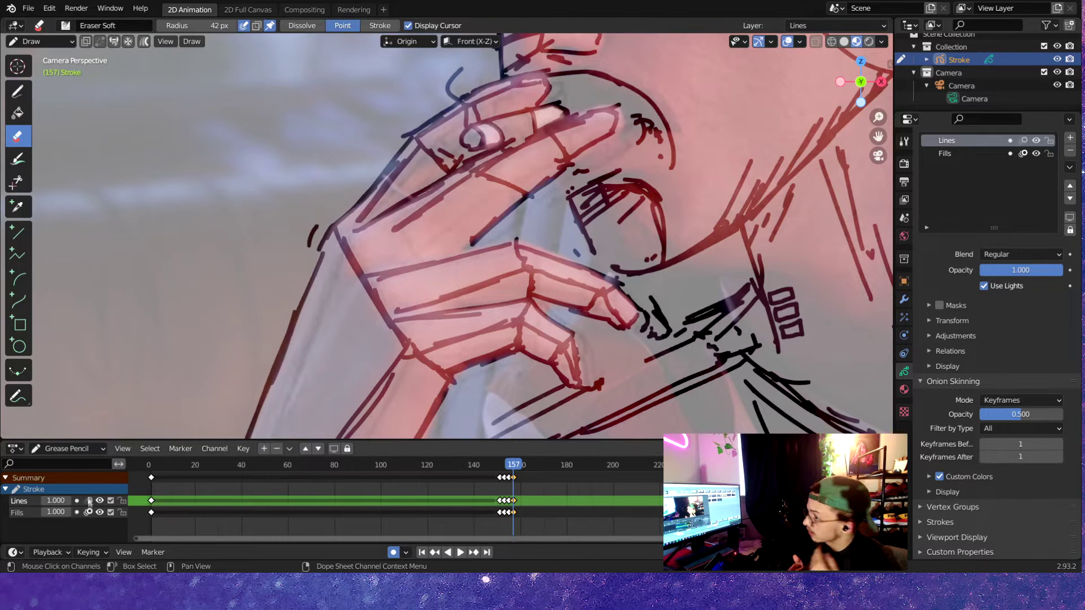
key(Left)
key(Left)
key(Right)
key(Right)
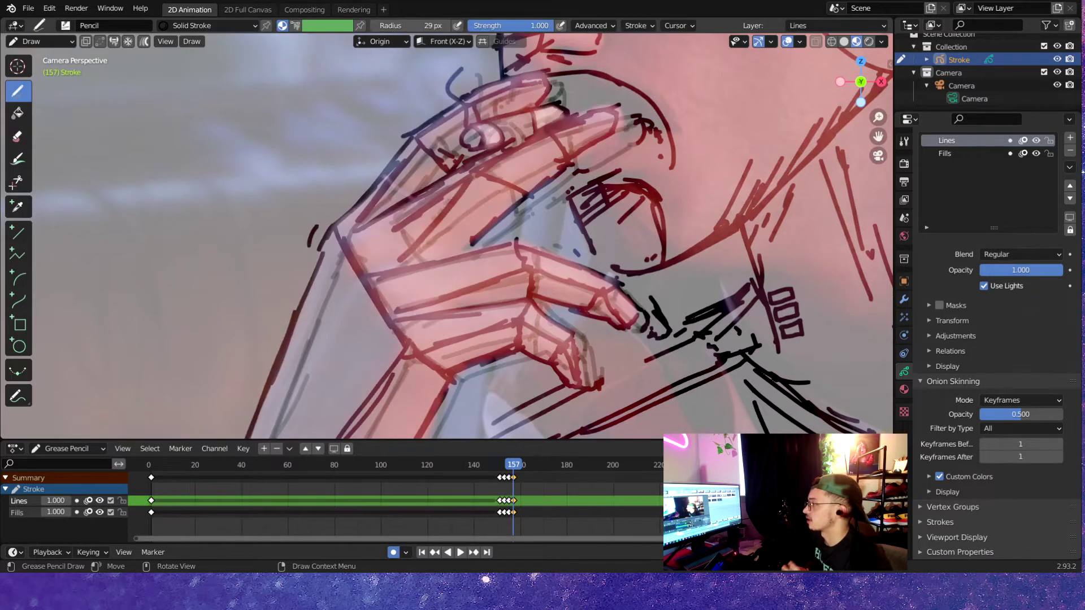
key(e)
key(ctrl+s)
Review the animation playback, save rotoscope.blend, and return to the pencil tool.
key(Home)
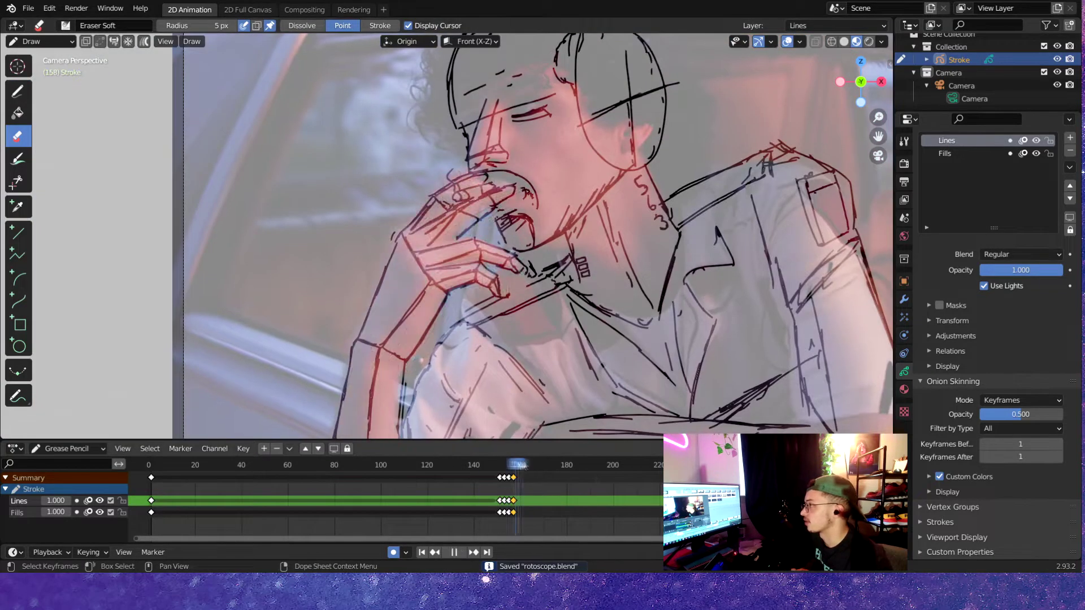
key(space)
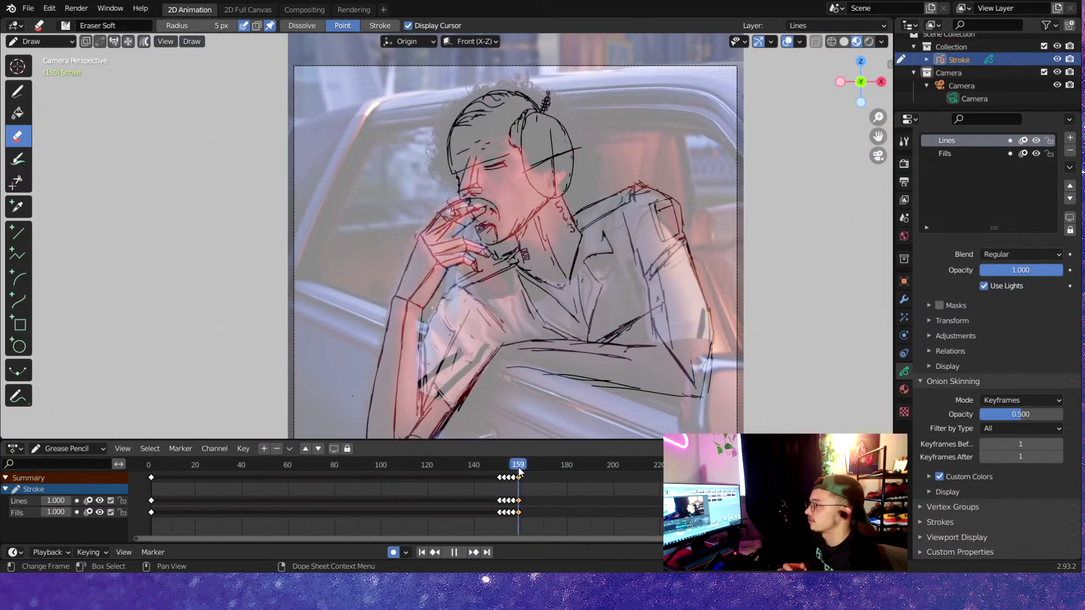
key(ctrl+s)
key(space)
scroll(398, 333, up, 4)
key(shift+space)
key(1)
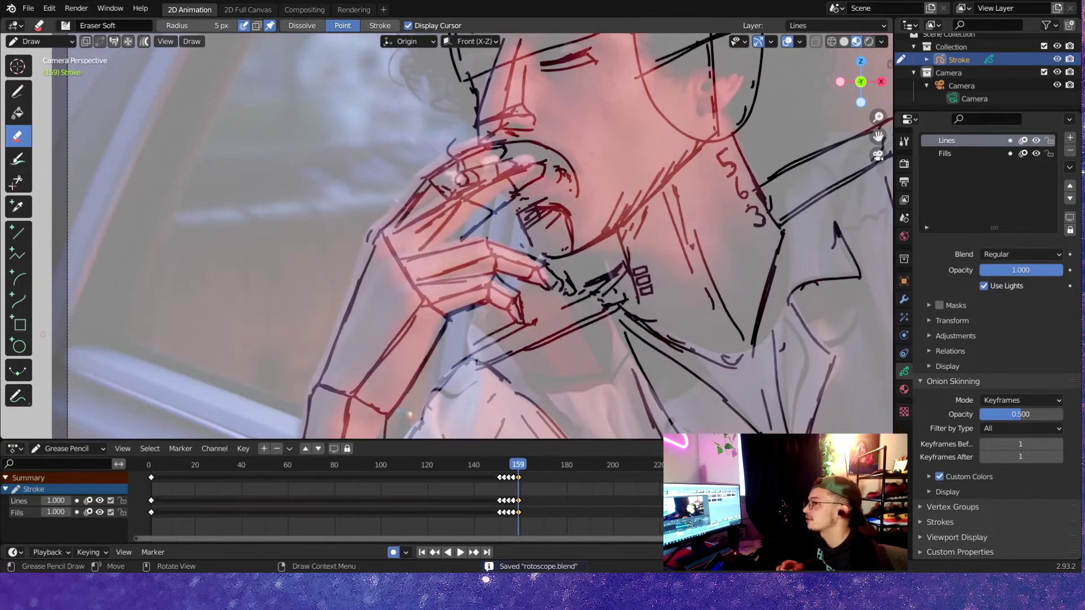
Go back to frame 157 in camera view, frame the shoulder strokes, and save.
key(Left)
key(Left)
key(KP_0)
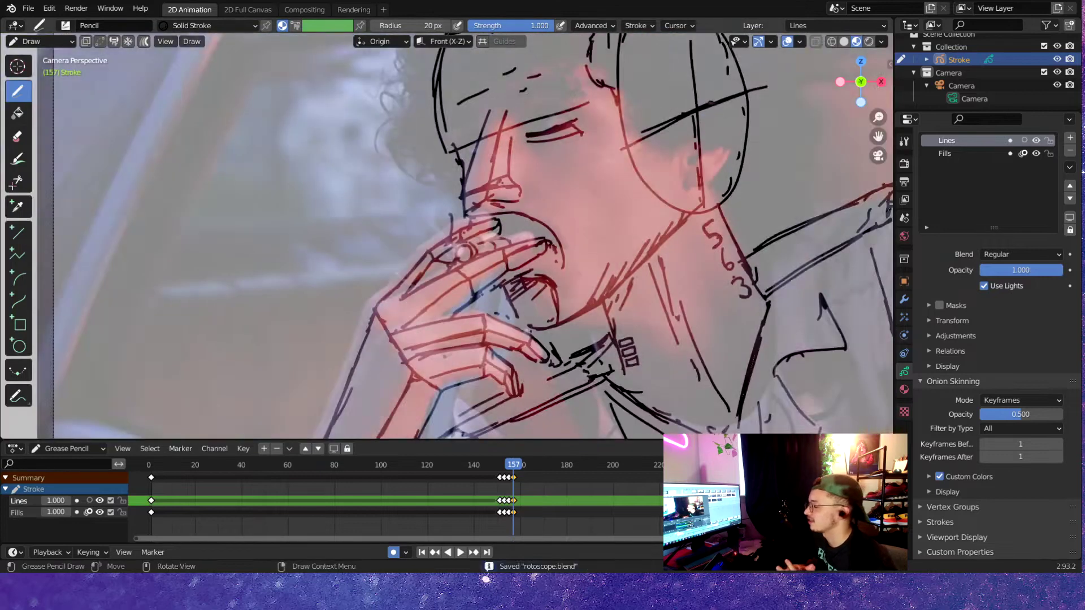
scroll(508, 237, up, 3)
key(e)
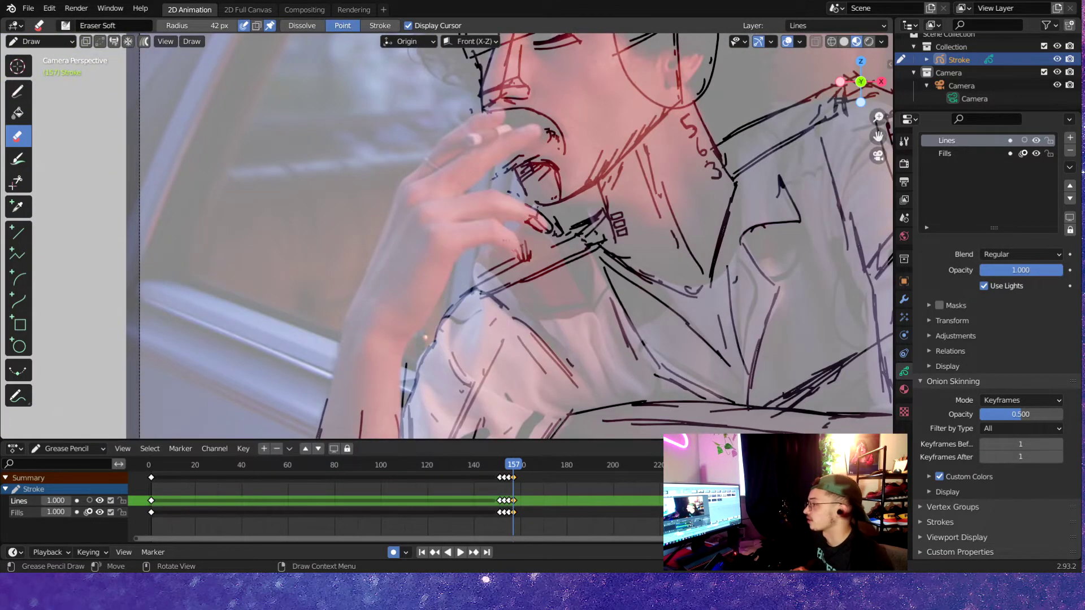
key(d)
scroll(452, 238, up, 5)
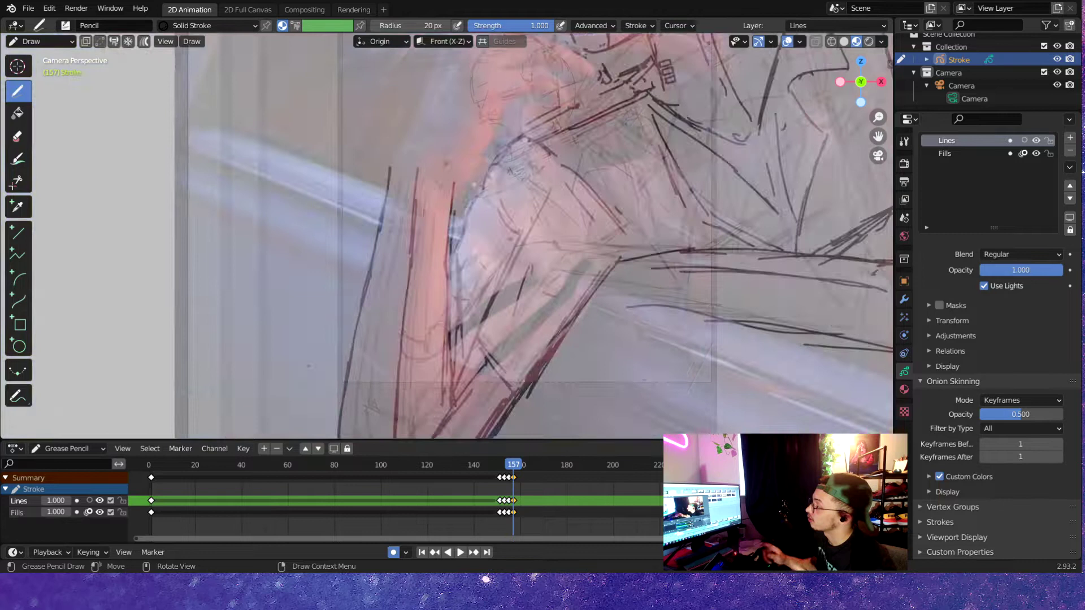
right_click(361, 192)
mouse_move(538, 211)
shift+middle_down()
mouse_move(509, 218)
mouse_move(497, 367)
shift+middle_up()
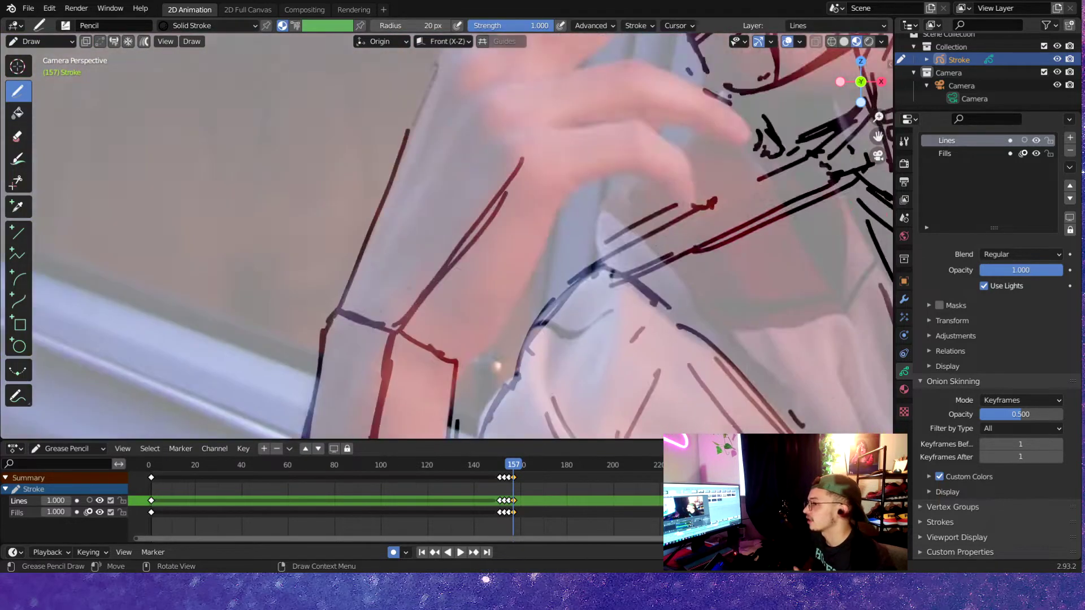
scroll(447, 236, down, 3)
key(ctrl+s)
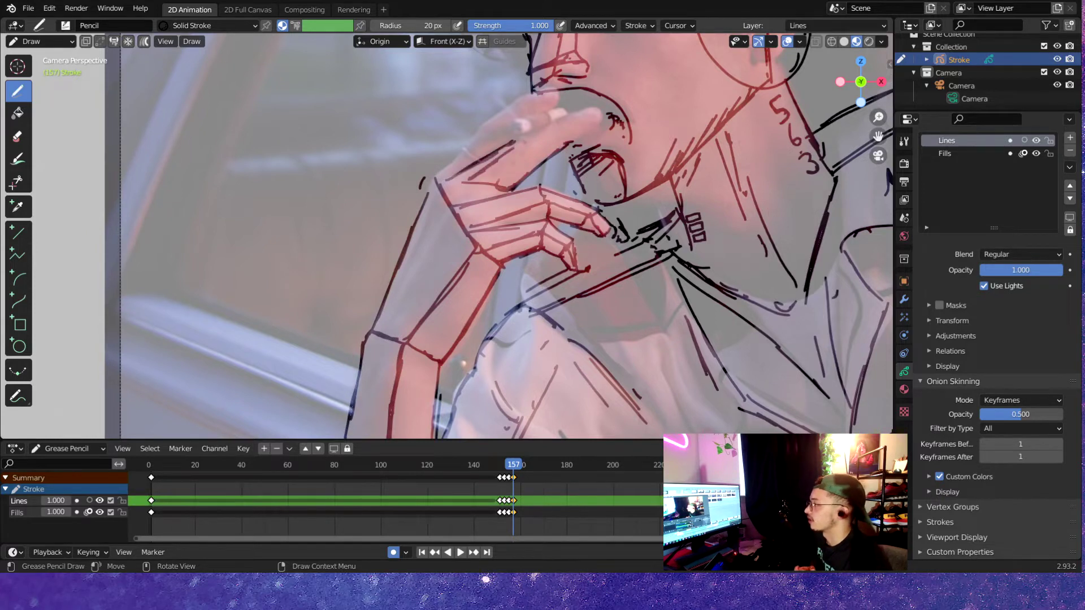
Draw black lines along the arm and save the file.
scroll(463, 362, up, 3)
drag(342, 308, 410, 226)
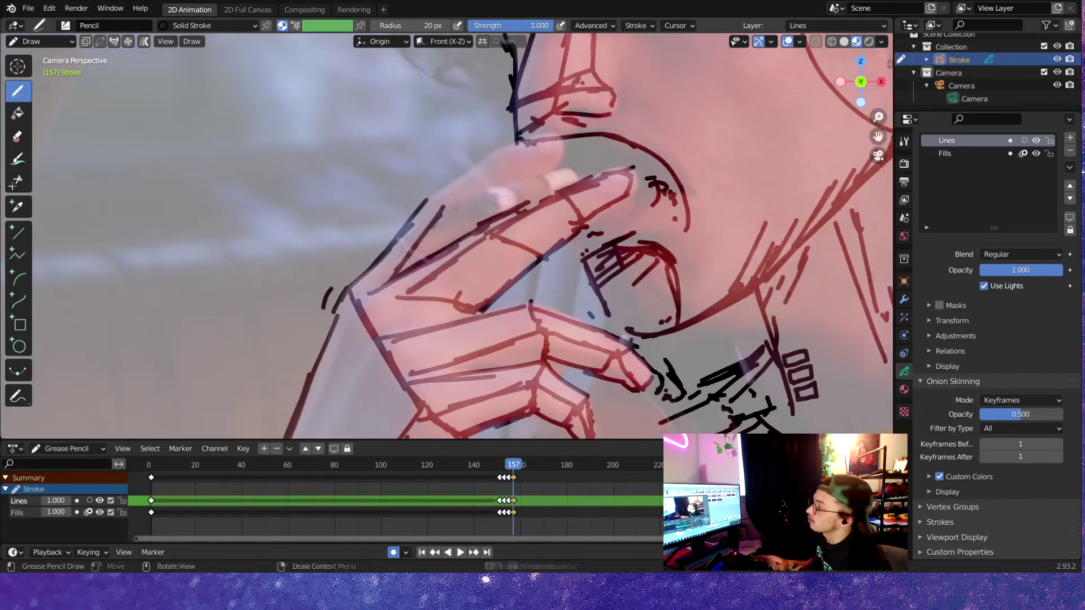
drag(376, 280, 440, 206)
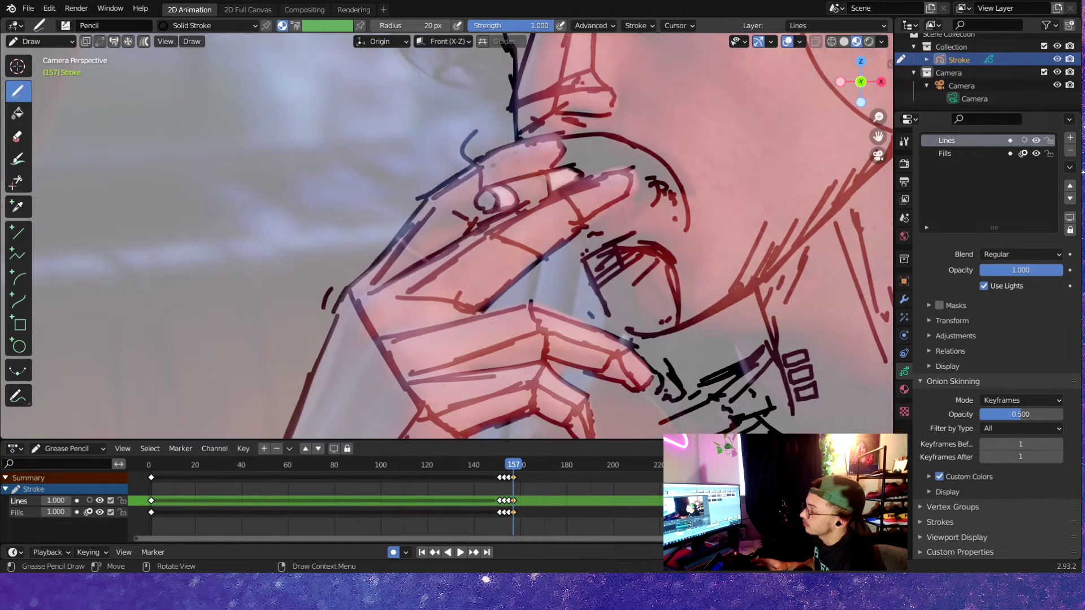
key(Home)
key(Left)
key(Left)
key(Left)
key(ctrl+s)
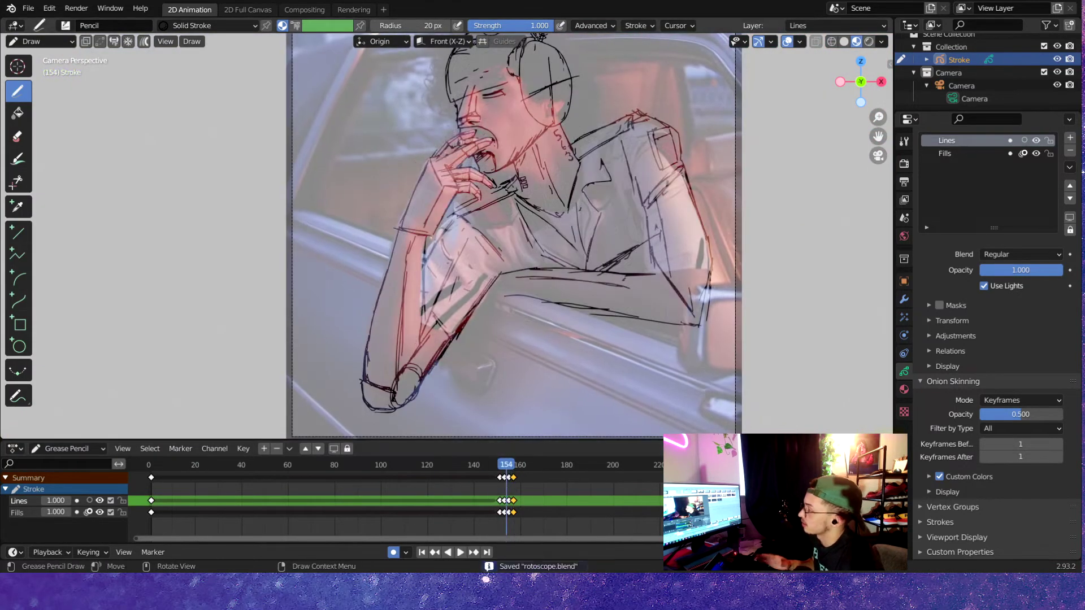
Switch to the eraser on frame 159 and shrink it to 35 px.
scroll(452, 170, up, 4)
key(Right)
key(Right)
key(Right)
key(e)
key(shift+space)
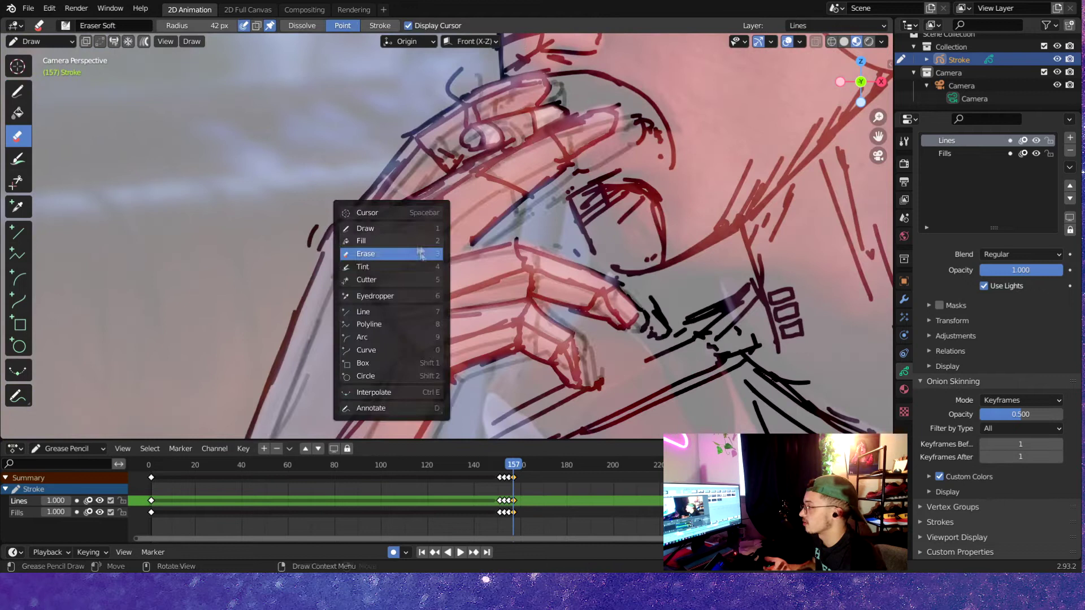
click(421, 254)
scroll(421, 255, down, 3)
key(Right)
key(Right)
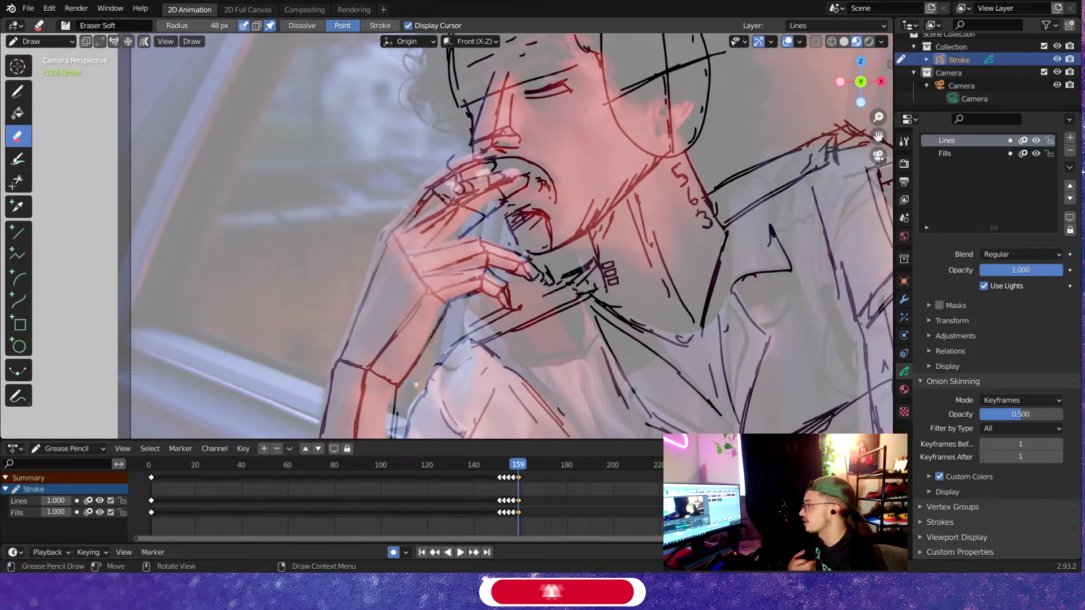
key(f)
click(499, 280)
Return to the pencil, frame the face and hand, and save.
shift+middle_drag(390, 290, 390, 152)
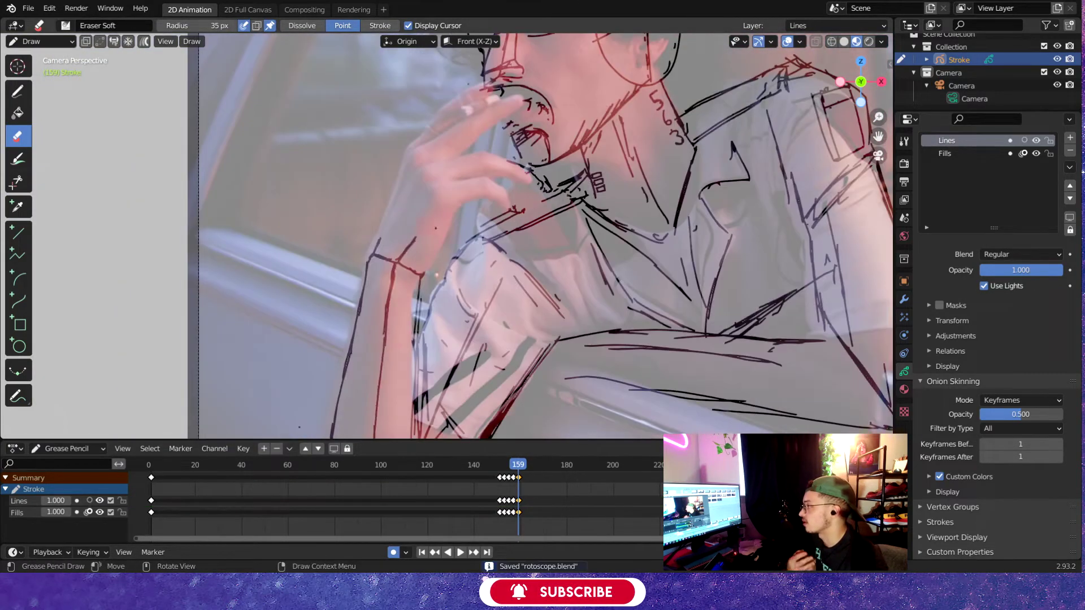
key(shift+space)
click(328, 293)
scroll(339, 299, down, 2)
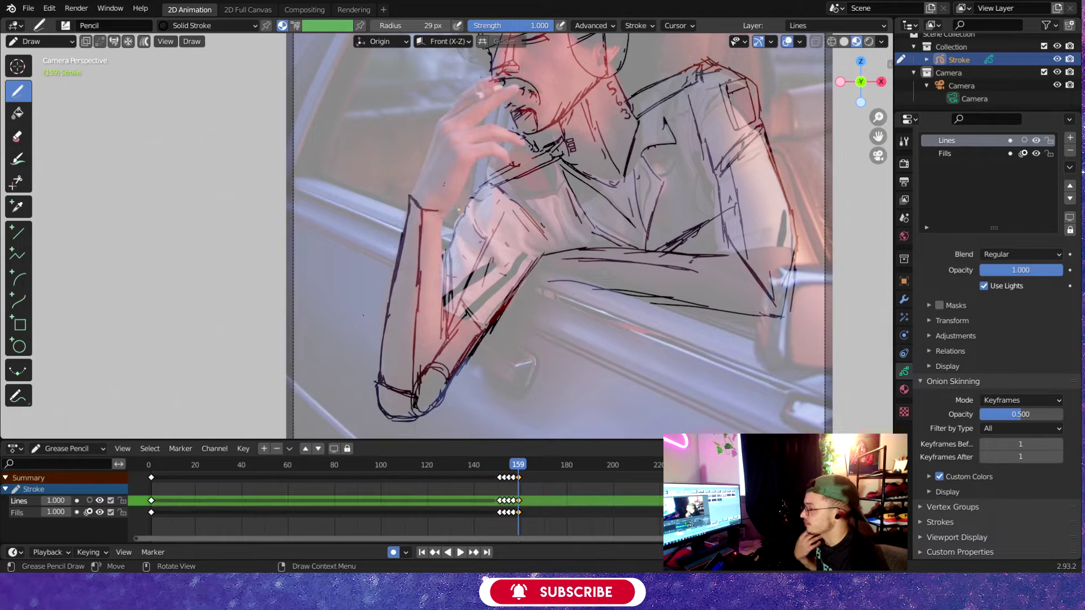
scroll(429, 255, up, 3)
shift+middle_drag(429, 254, 396, 367)
key(ctrl+s)
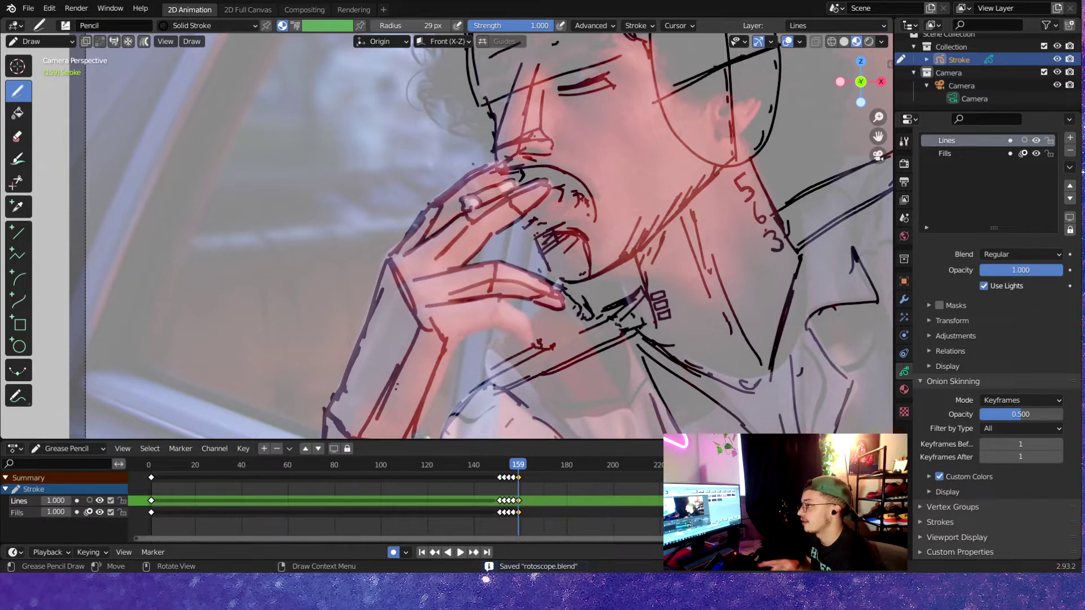
Trace the hand on frame 161 and the arm on frame 163, then save.
key(space)
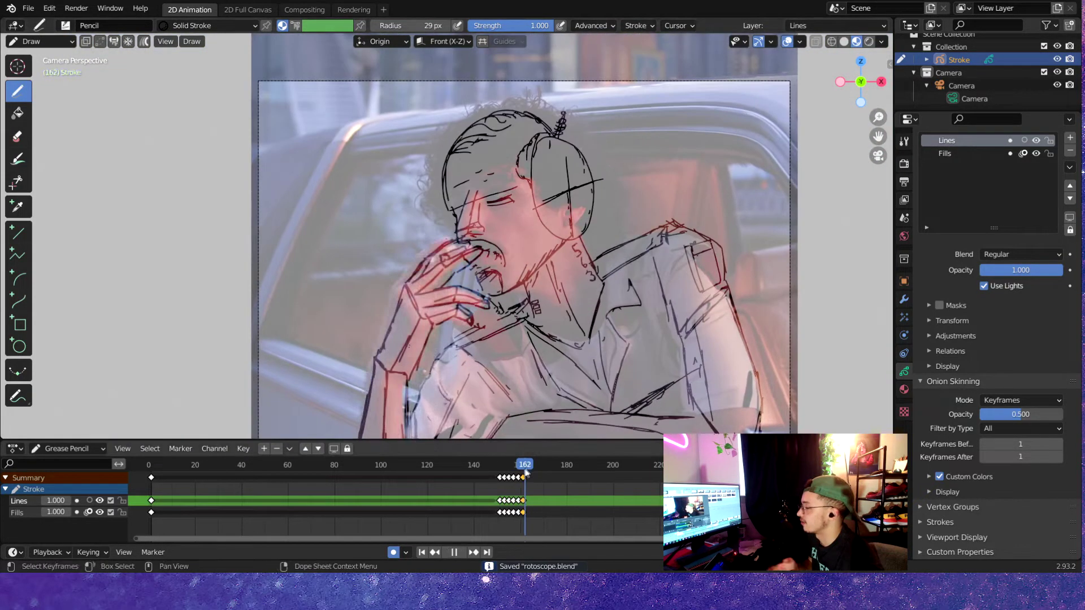
key(space)
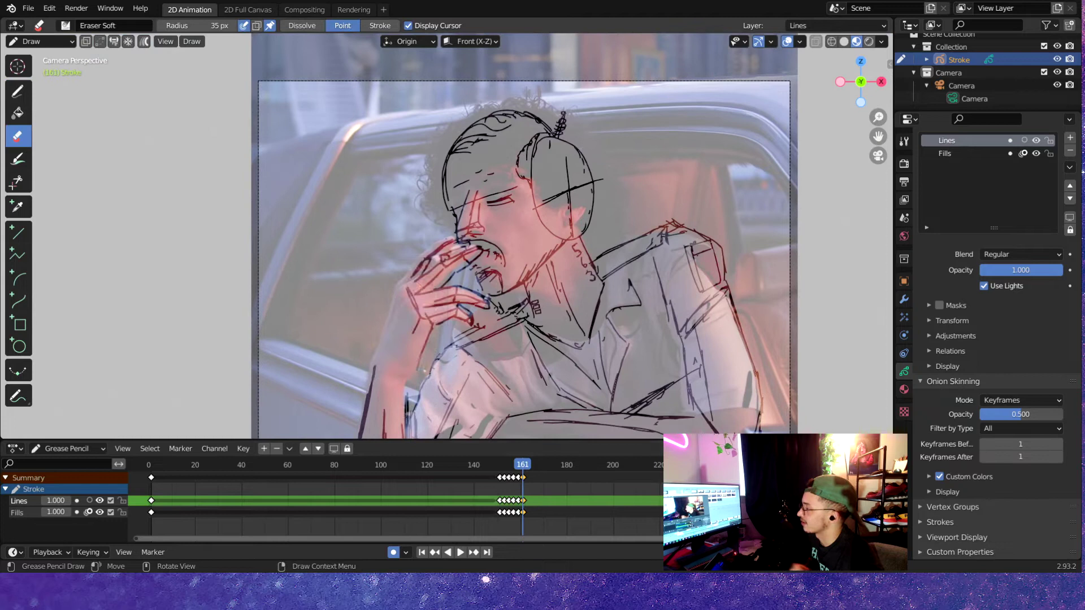
key(Left)
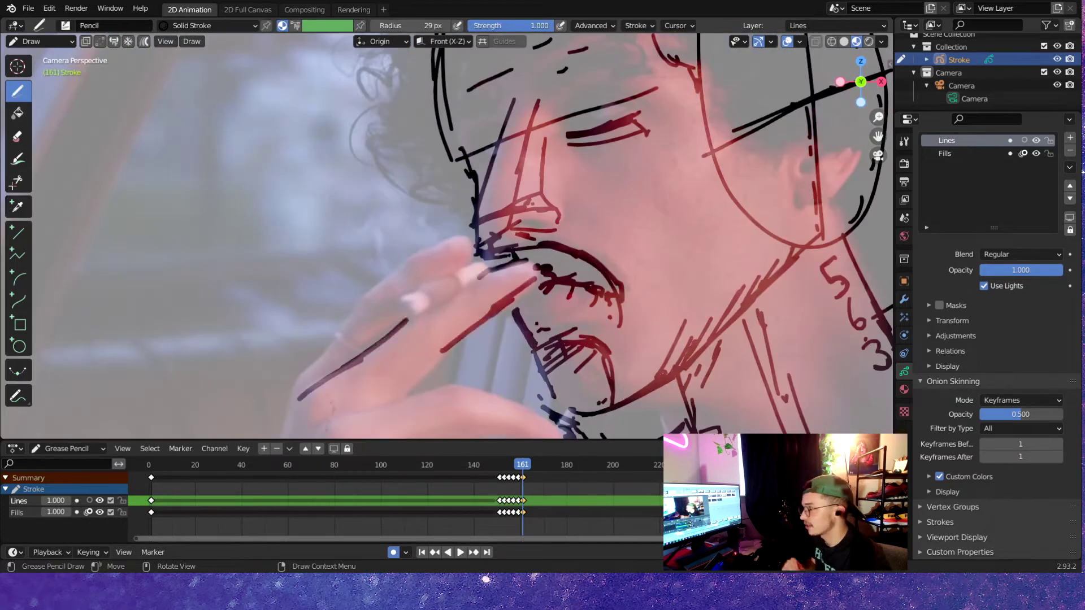
drag(334, 419, 435, 354)
drag(373, 373, 506, 272)
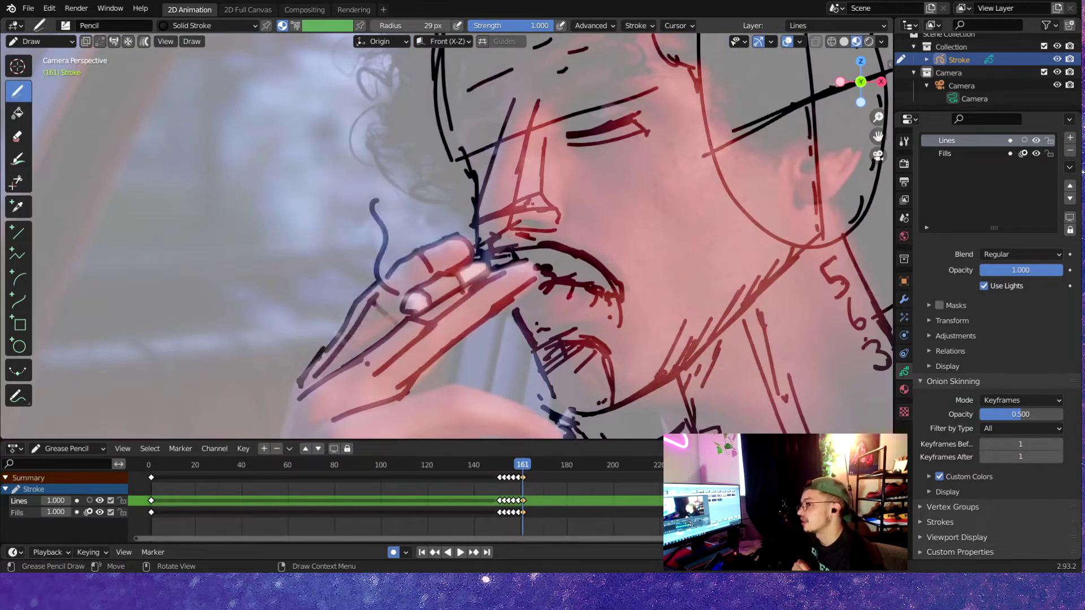
key(Right)
Advance to frame 165, zoom in on the hand, and save rotoscope.blend.
key(Right)
drag(404, 143, 346, 365)
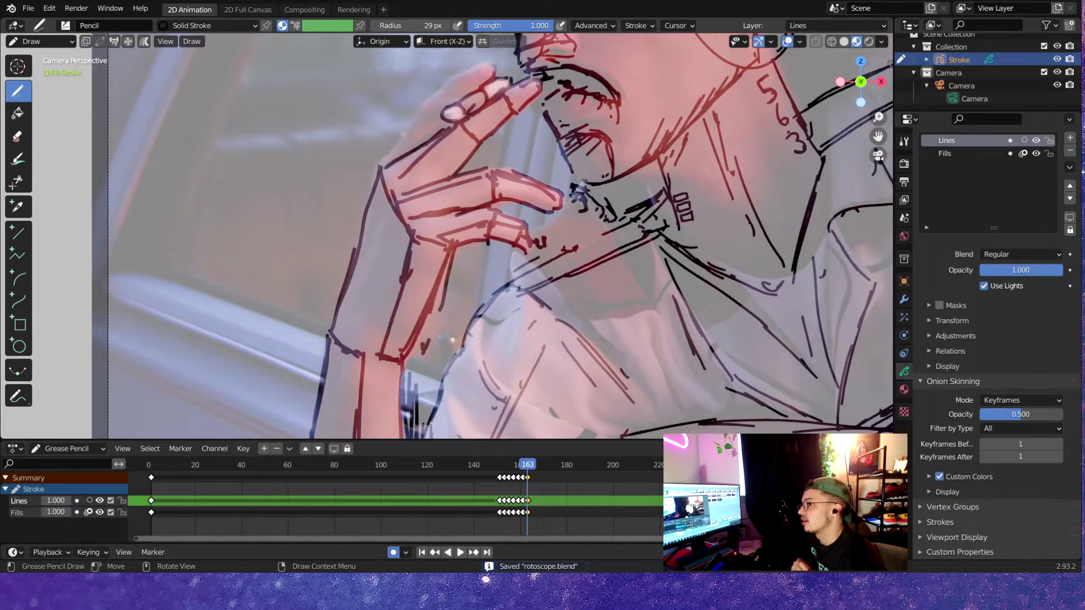
key(ctrl+s)
key(Right)
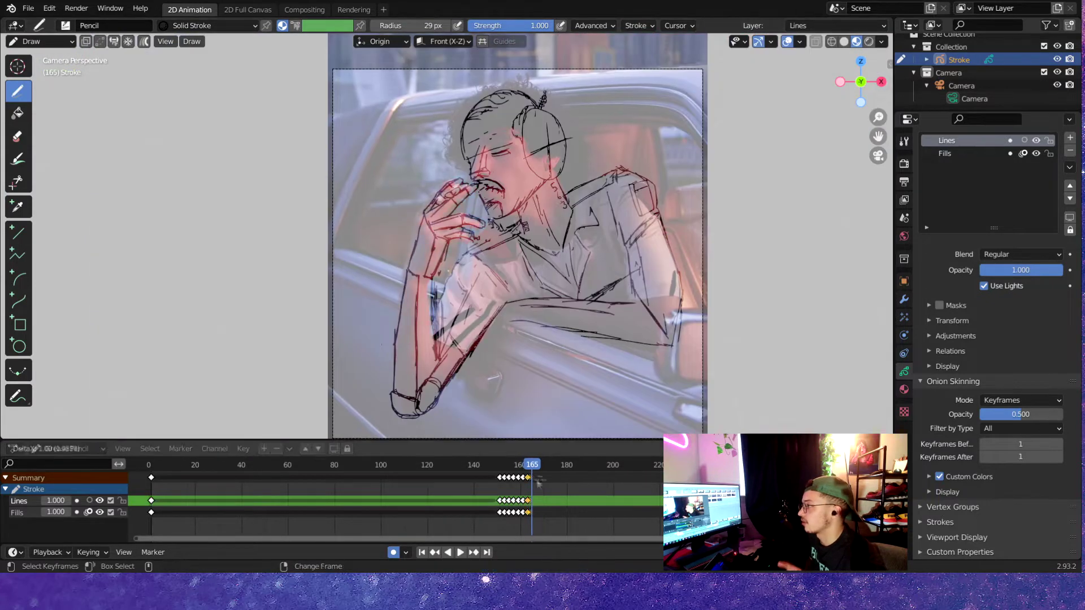
key(Right)
key(shift+space)
key(Escape)
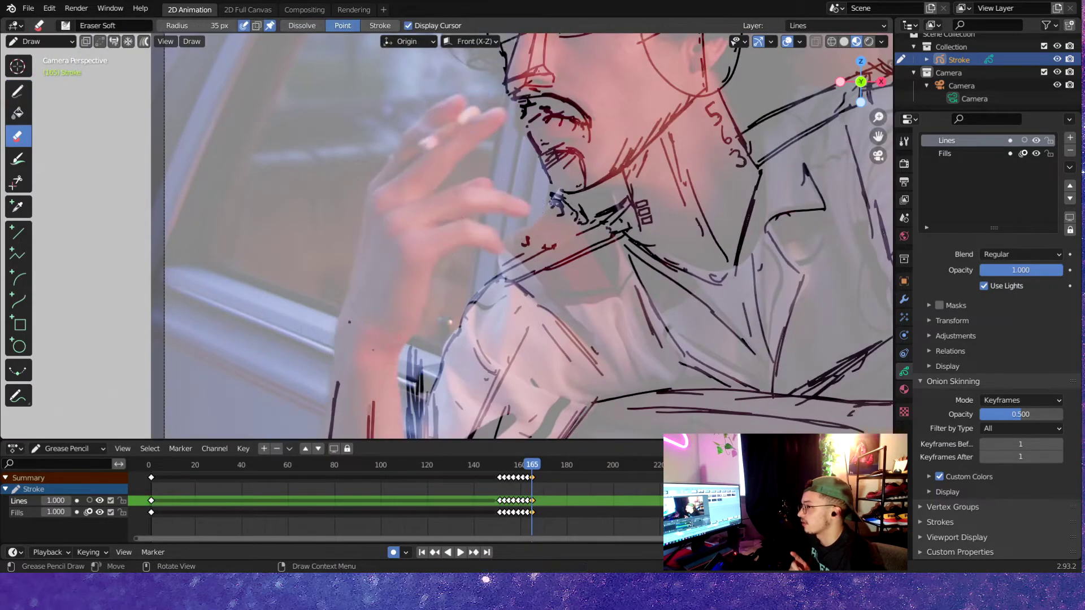
scroll(371, 255, down, 4)
scroll(452, 271, up, 2)
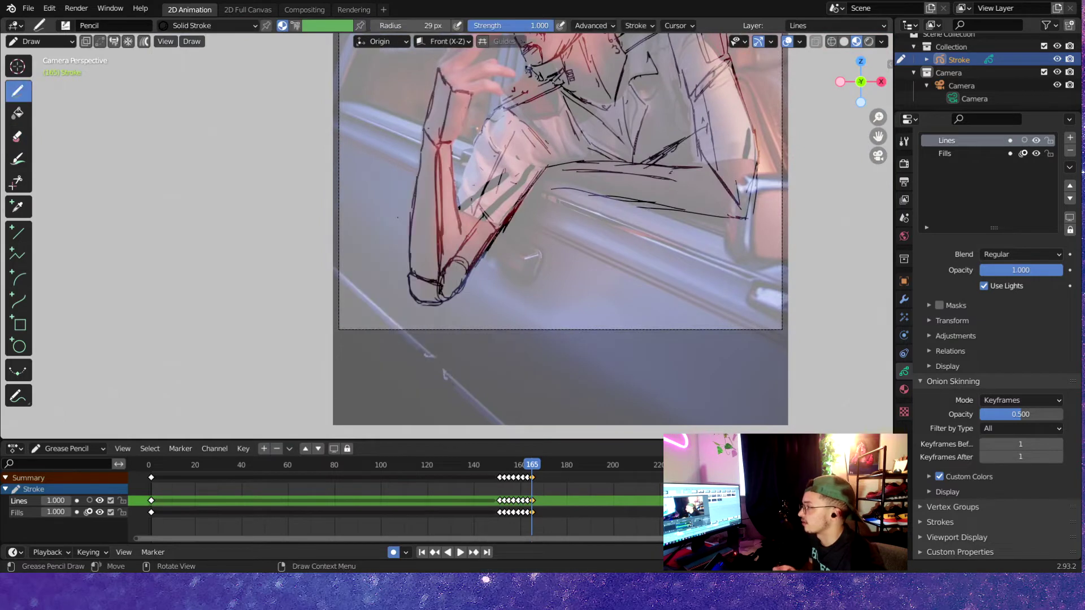
scroll(452, 226, up, 3)
scroll(452, 226, down, 5)
scroll(536, 169, up, 6)
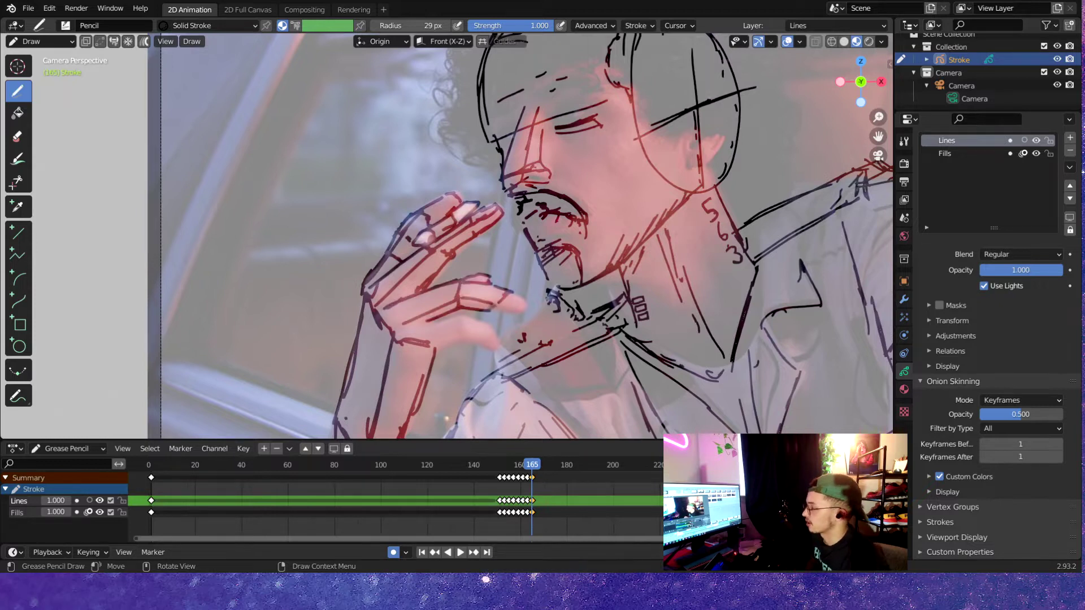
key(ctrl+s)
scroll(520, 237, down, 5)
key(Down)
key(Down)
key(Down)
key(Down)
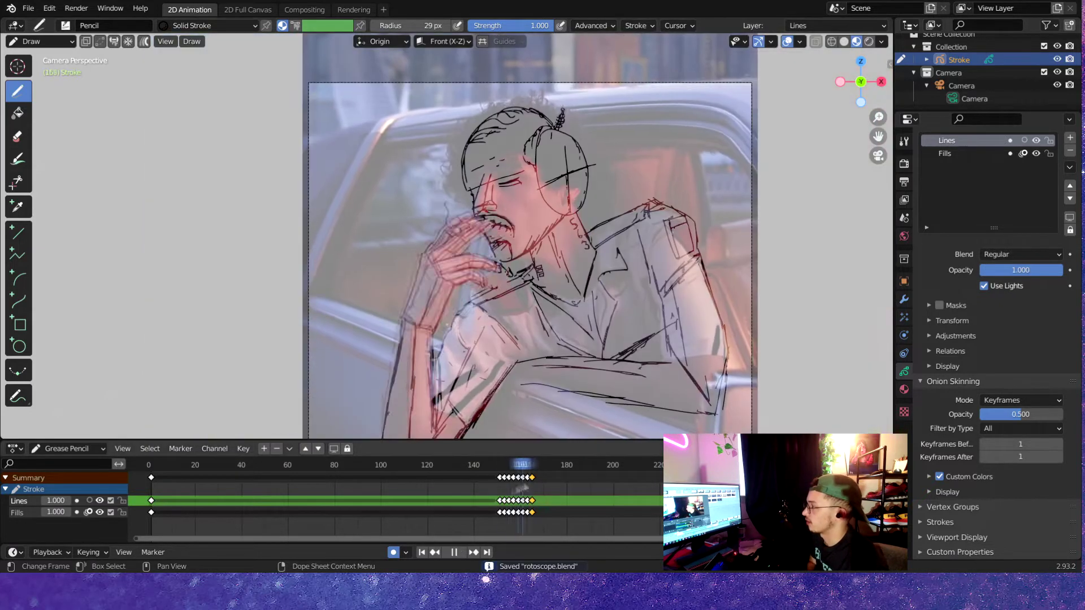
Toggle between soft eraser and pencil on frame 159, then scrub back to frame 138.
scroll(565, 254, up, 6)
key(Up)
key(shift+space)
click(485, 201)
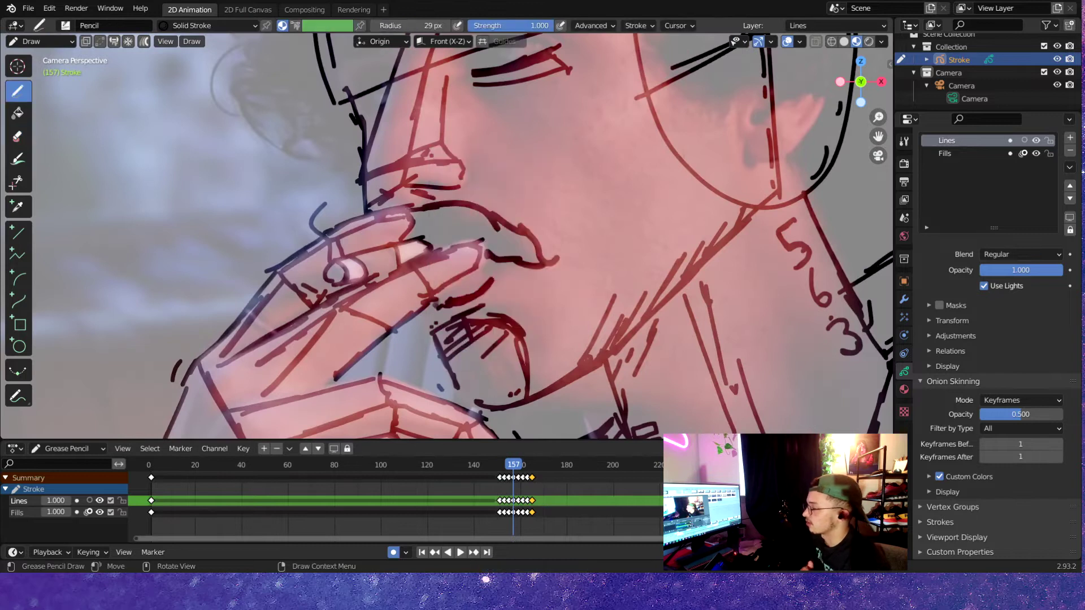
click(17, 91)
key(Home)
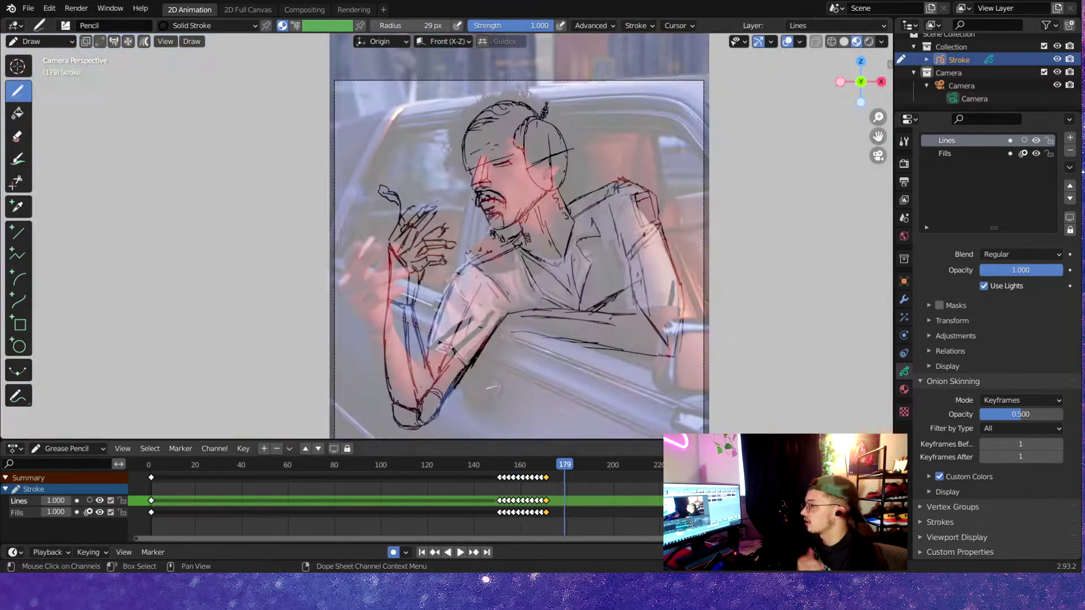
mouse_move(562, 490)
mouse_down()
mouse_move(446, 490)
mouse_move(537, 497)
mouse_up()
Play the animation to frame 173, save, and return to the pencil.
scroll(430, 279, up, 5)
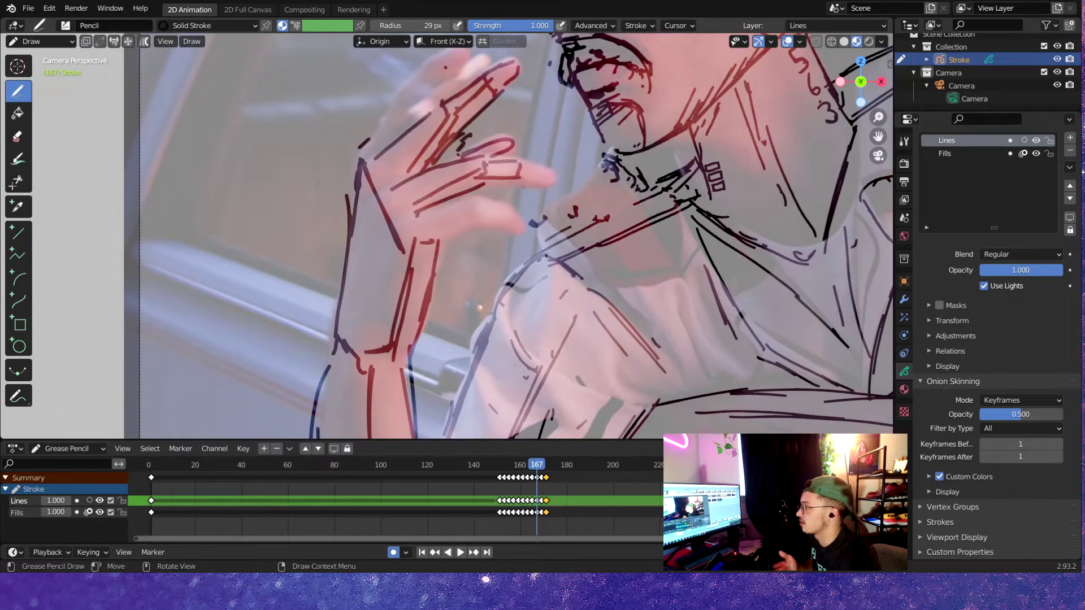
scroll(441, 255, up, 3)
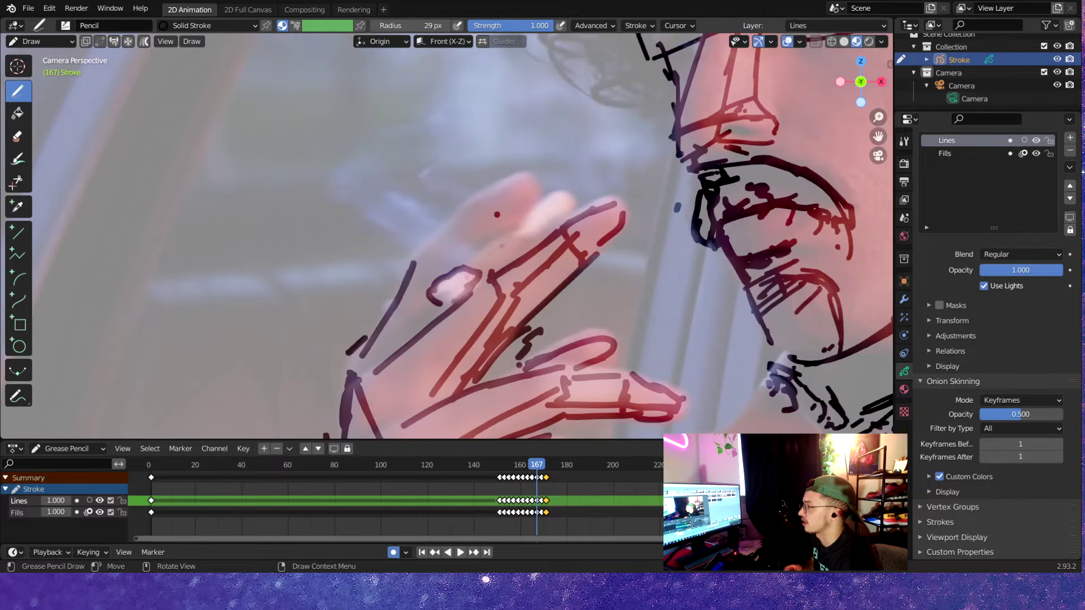
key(space)
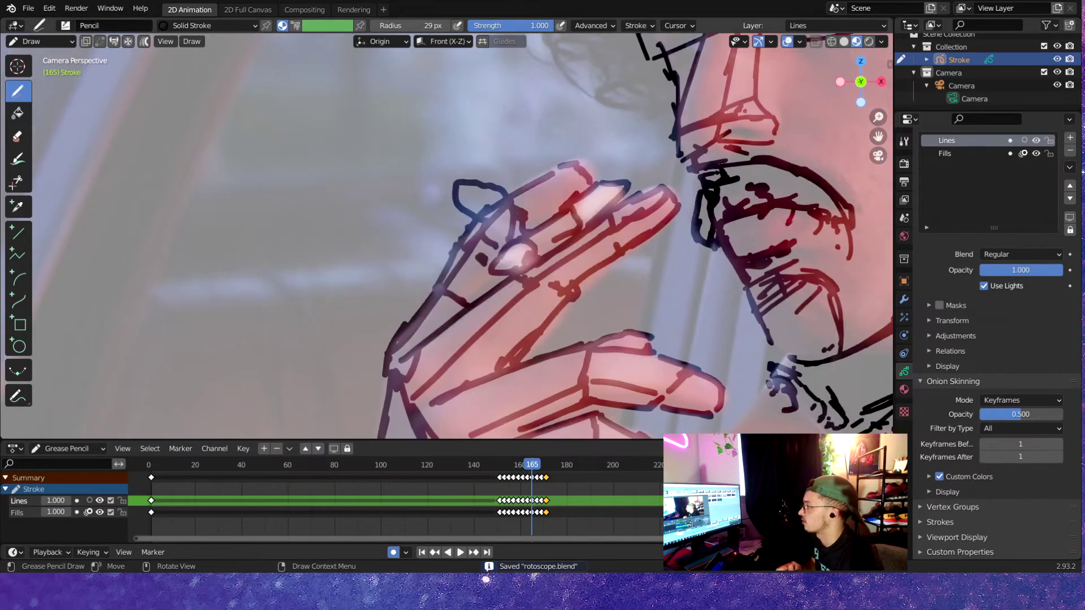
key(space)
scroll(492, 248, down, 5)
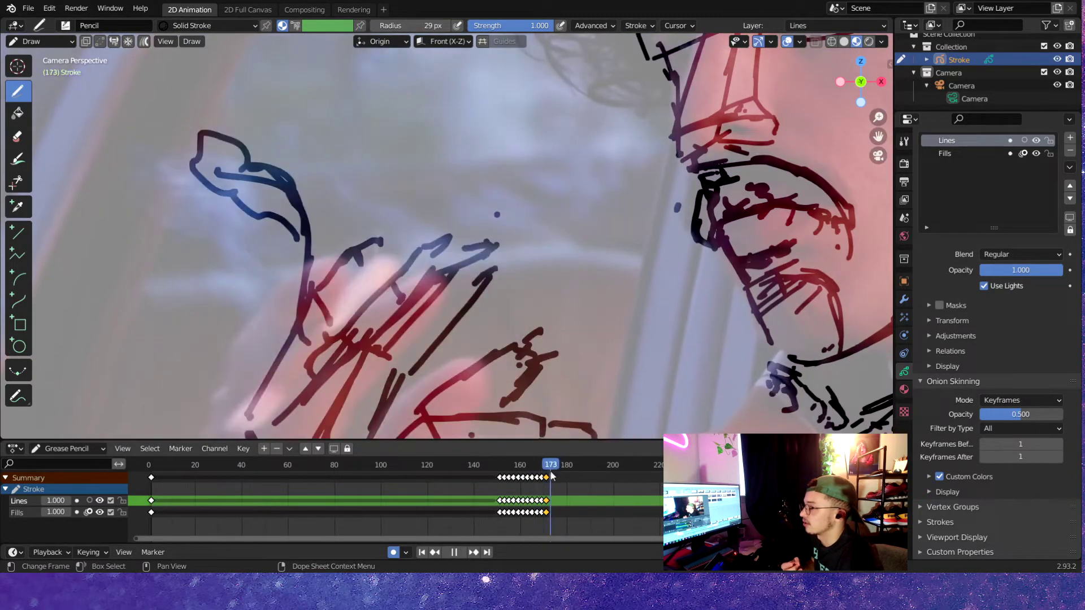
key(ctrl+s)
key(e)
key(Home)
key(d)
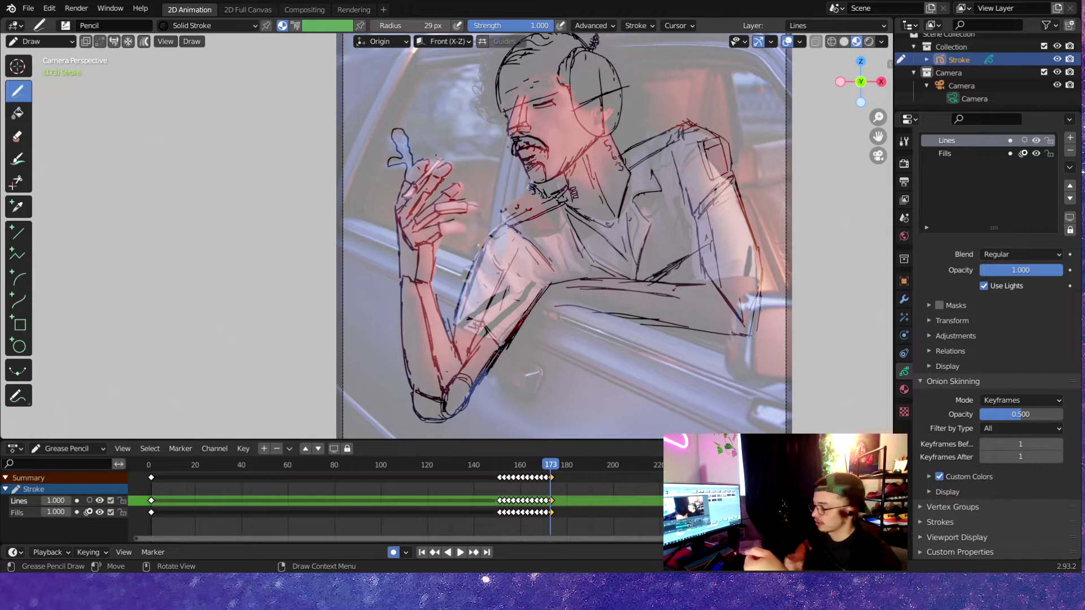
Draw a stroke along the finger on frame 175 and save.
scroll(543, 237, down, 2)
key(Right)
key(Right)
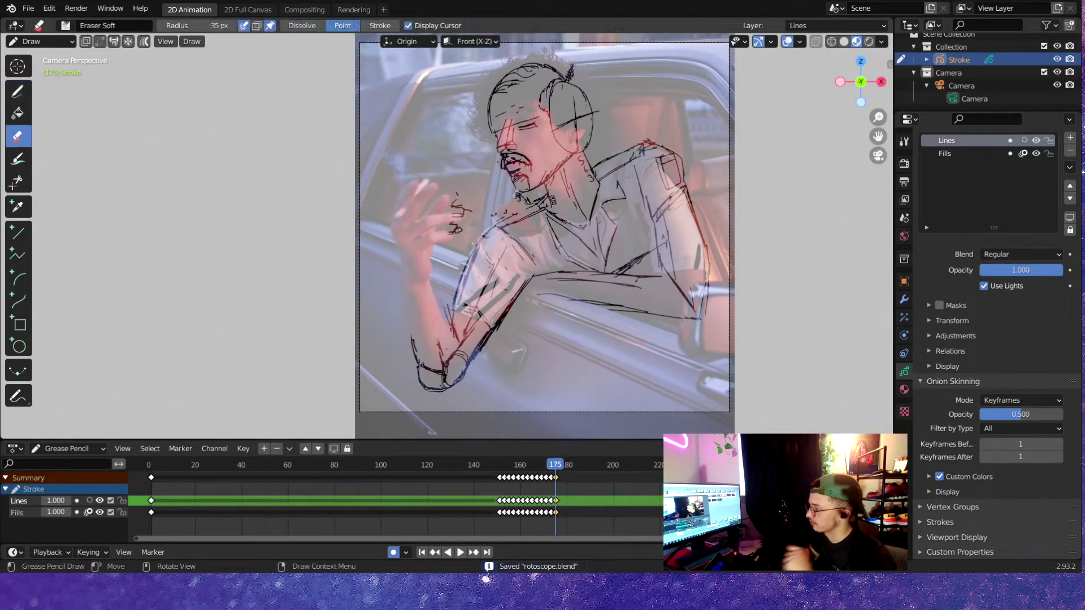
scroll(433, 180, up, 6)
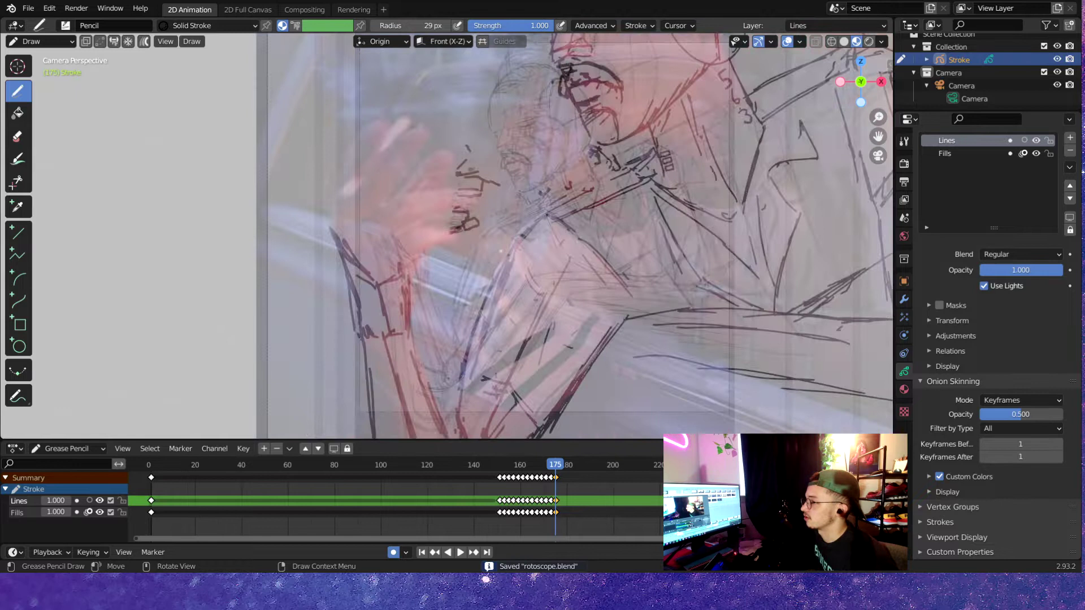
drag(378, 240, 300, 326)
key(ctrl+s)
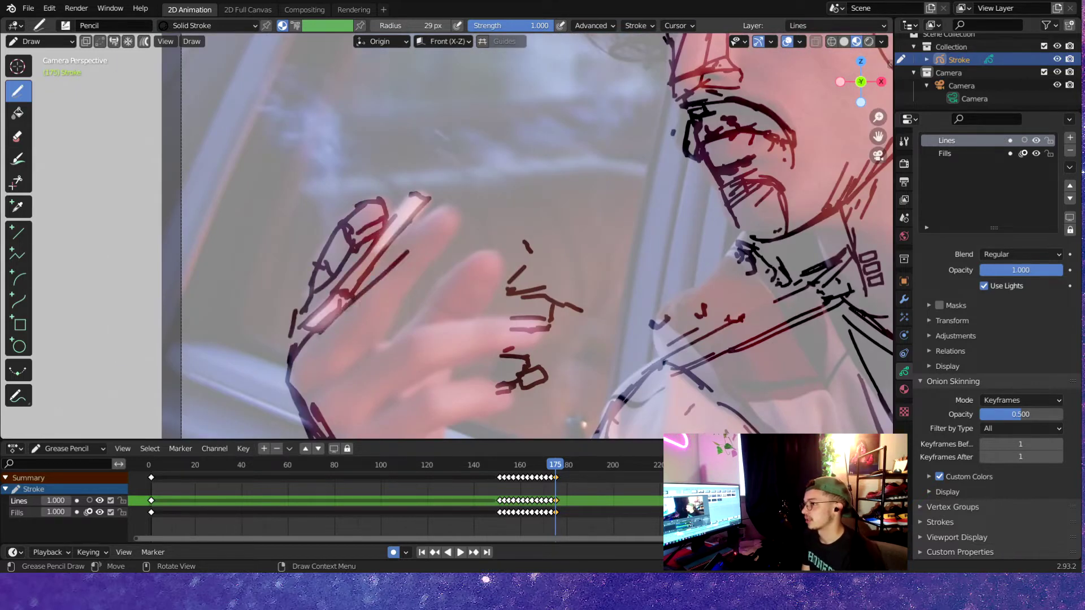
scroll(526, 237, down, 3)
scroll(526, 238, up, 2)
key(ctrl+s)
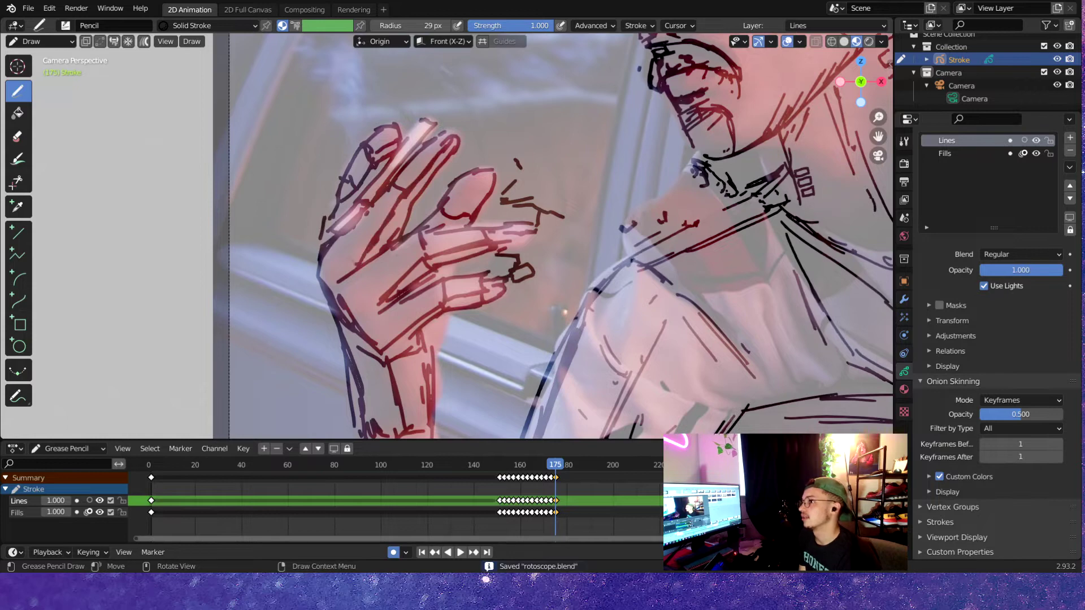
Hide the reference footage and play back the sketch.
scroll(565, 237, down, 3)
scroll(565, 238, up, 4)
key(Left)
key(Left)
key(Left)
key(Left)
key(Left)
key(Left)
key(Left)
key(Left)
key(Left)
key(Left)
key(Left)
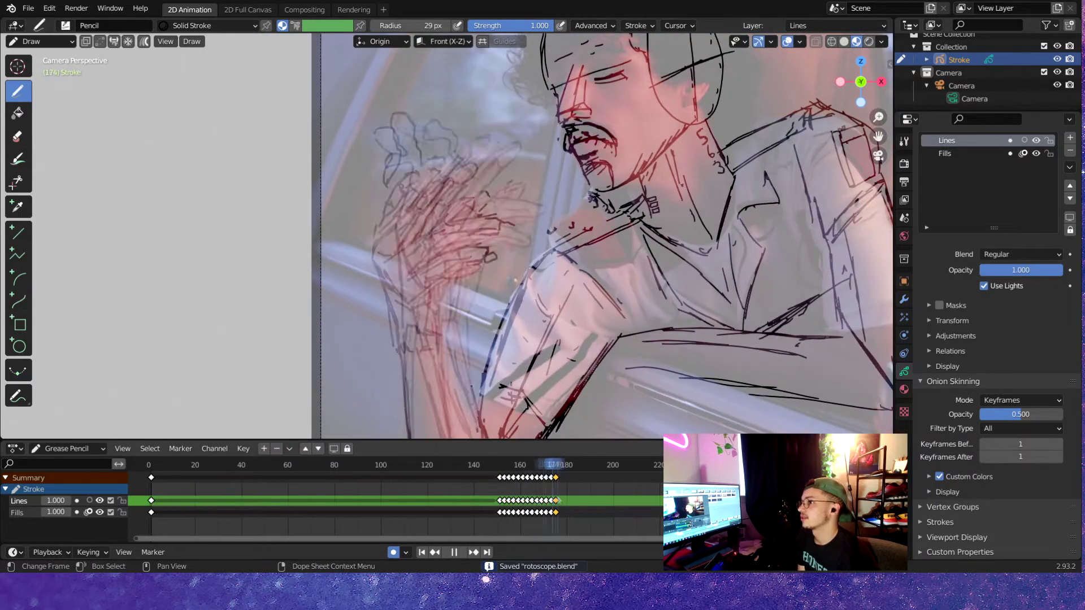
key(space)
Make the Fills layer active, stop playback at frame 177, and save.
key(Home)
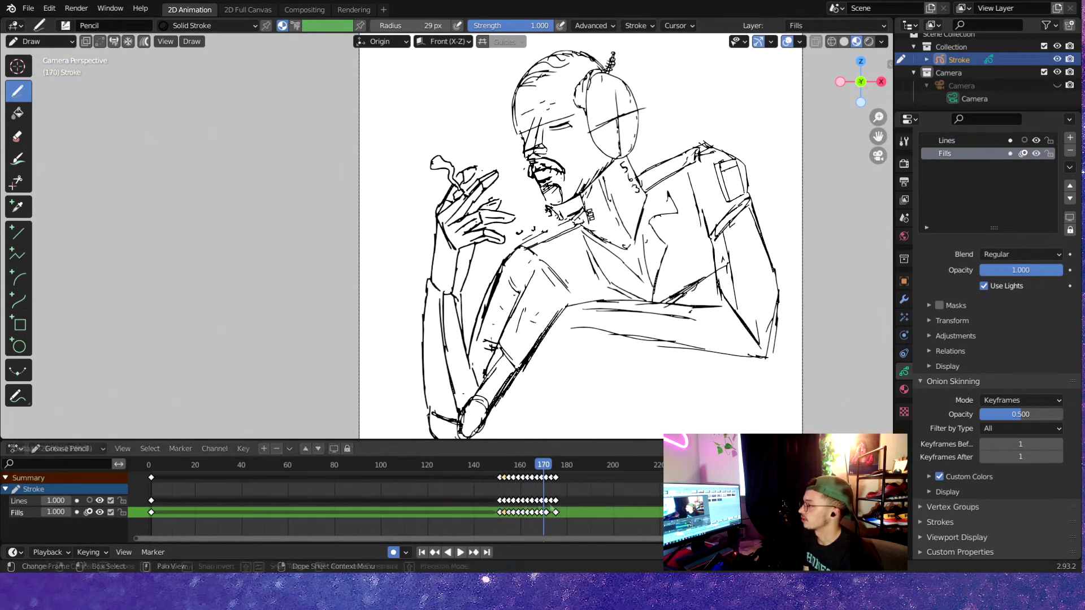
key(space)
key(e)
scroll(509, 238, up, 4)
key(ctrl+s)
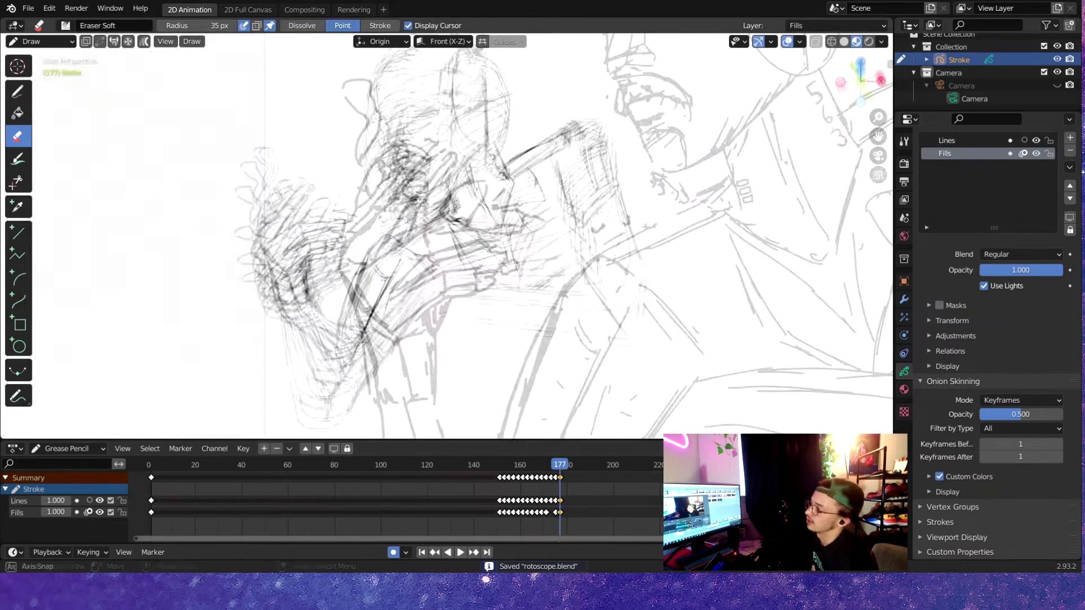
scroll(509, 238, up, 1)
key(d)
Move the frame-177 keys two frames later to 179 and play back the result.
key(g)
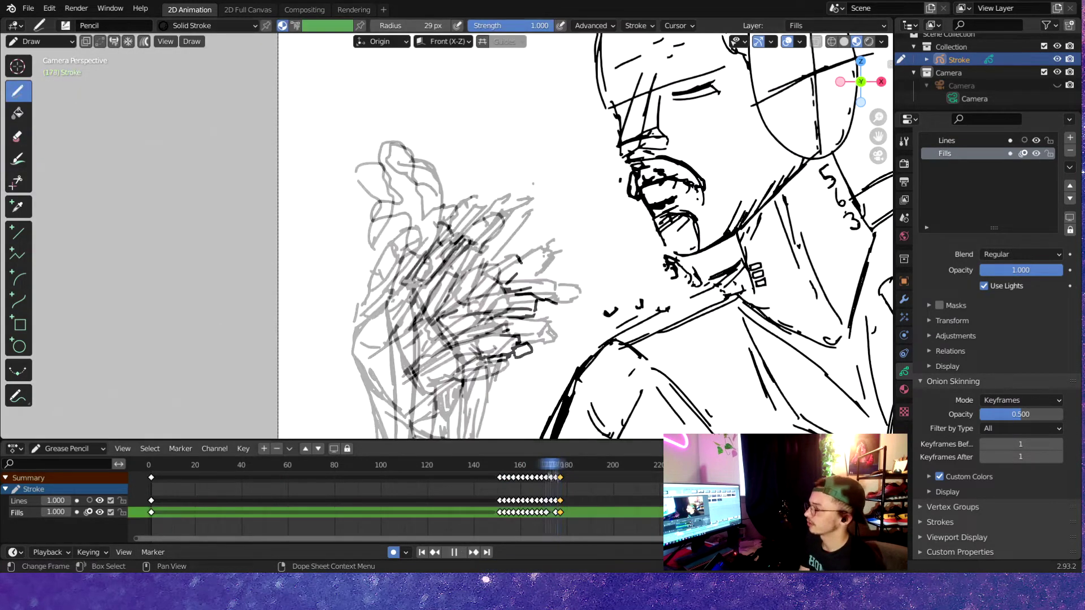
click(574, 483)
key(Up)
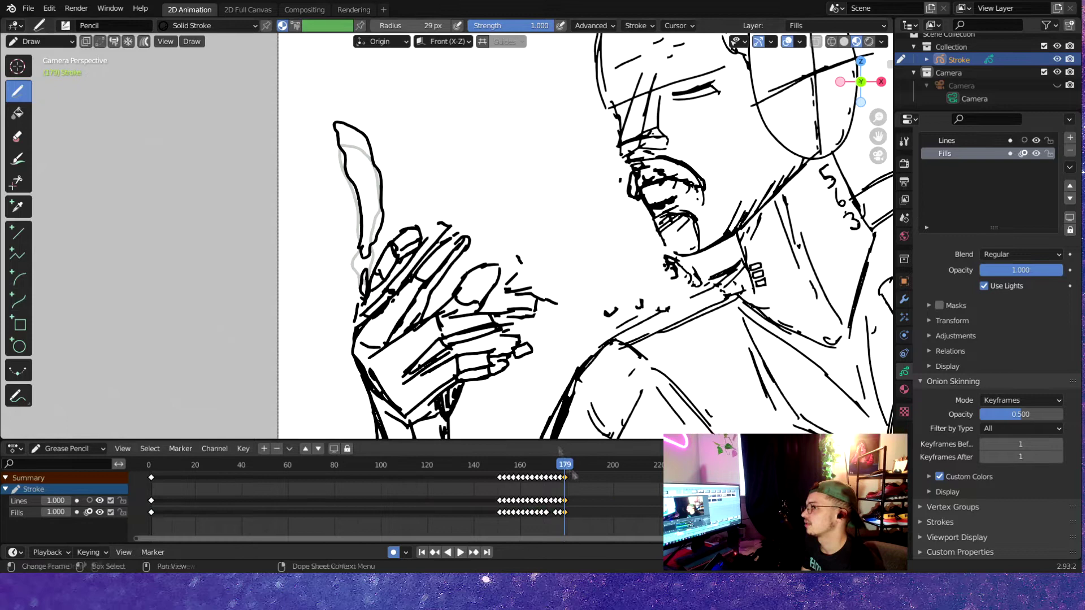
key(shift+space)
key(Escape)
key(space)
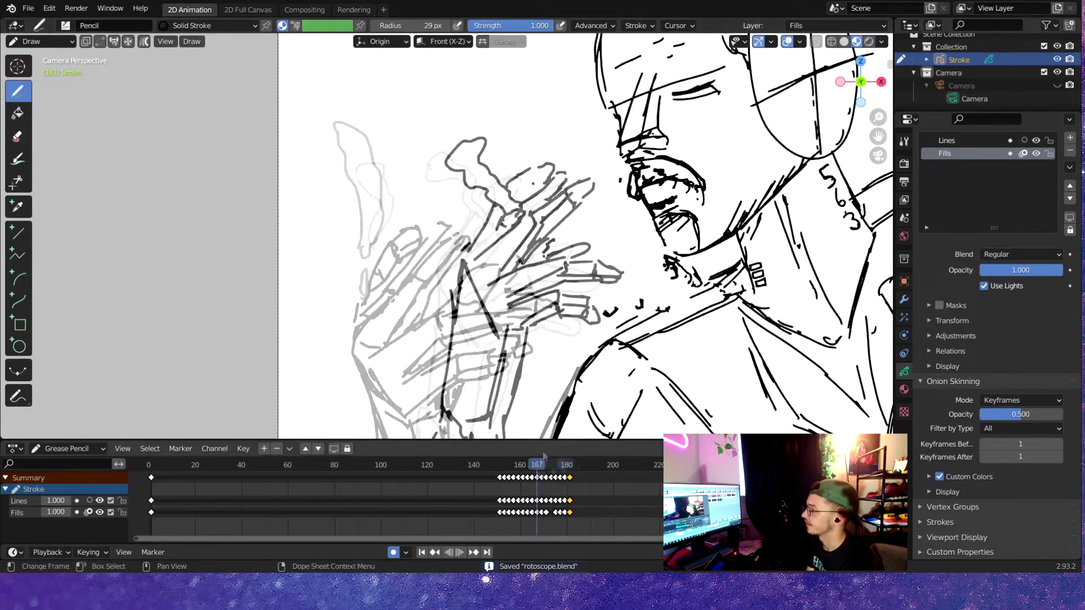
key(Home)
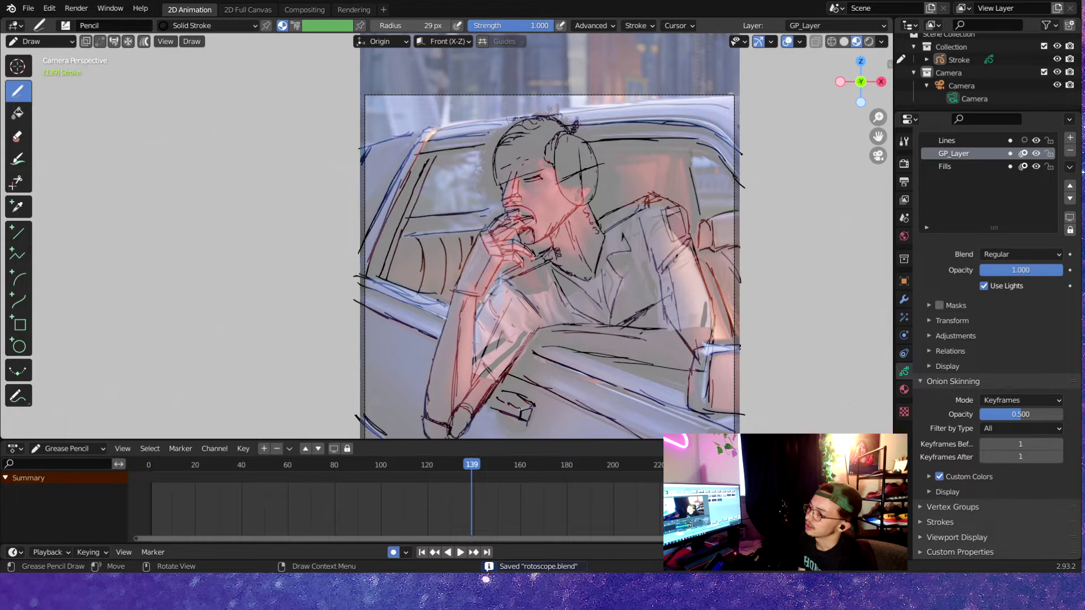
Hide the camera reference, select Stroke, and scrub its keys to frame 206.
click(1057, 72)
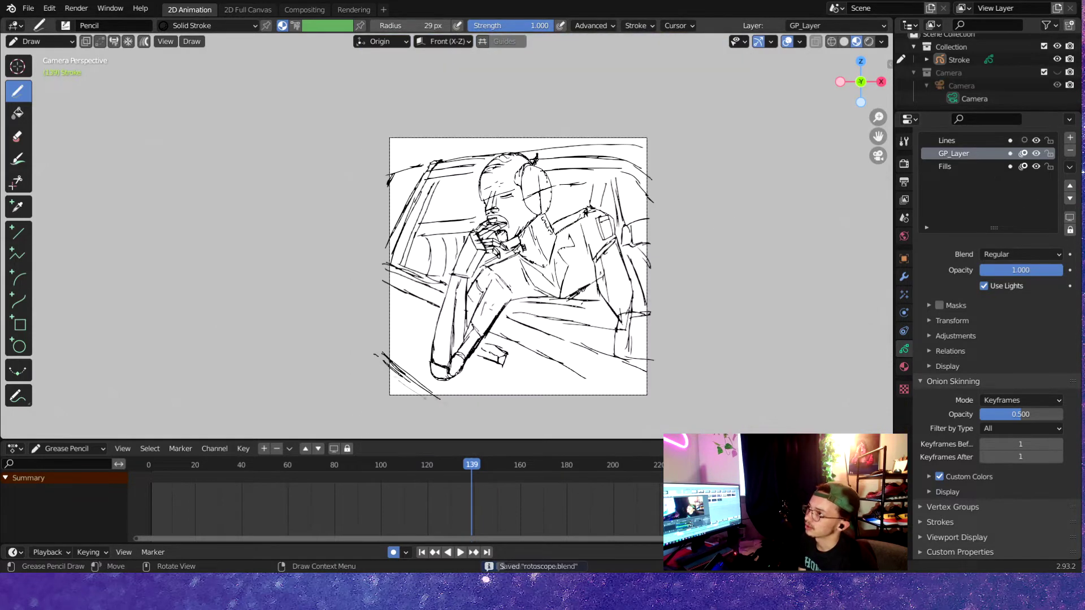
click(959, 59)
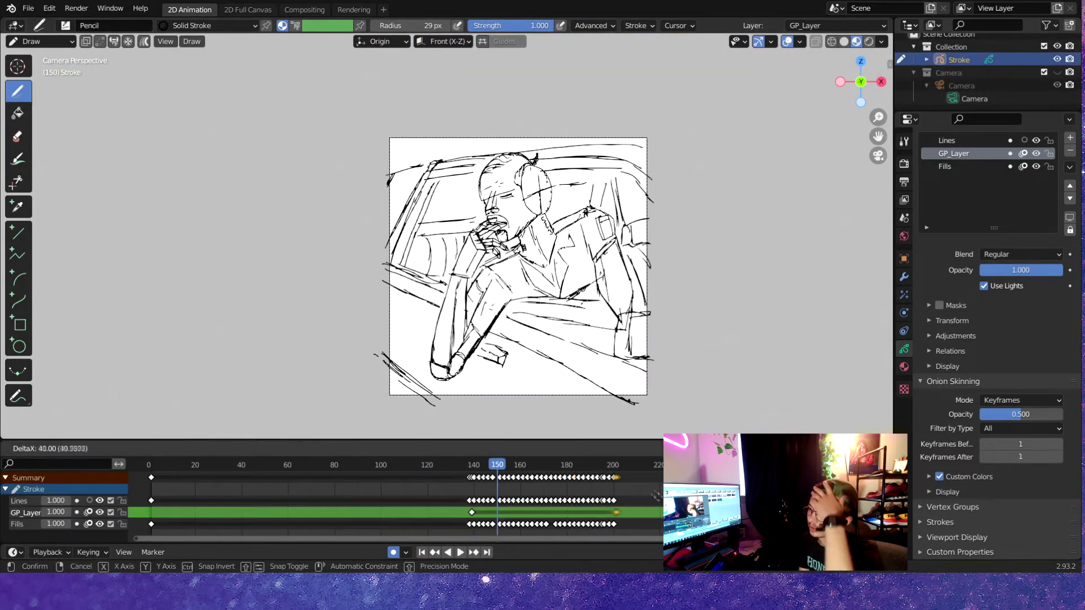
click(604, 465)
mouse_move(618, 468)
mouse_down()
mouse_move(395, 465)
mouse_move(628, 465)
mouse_up()
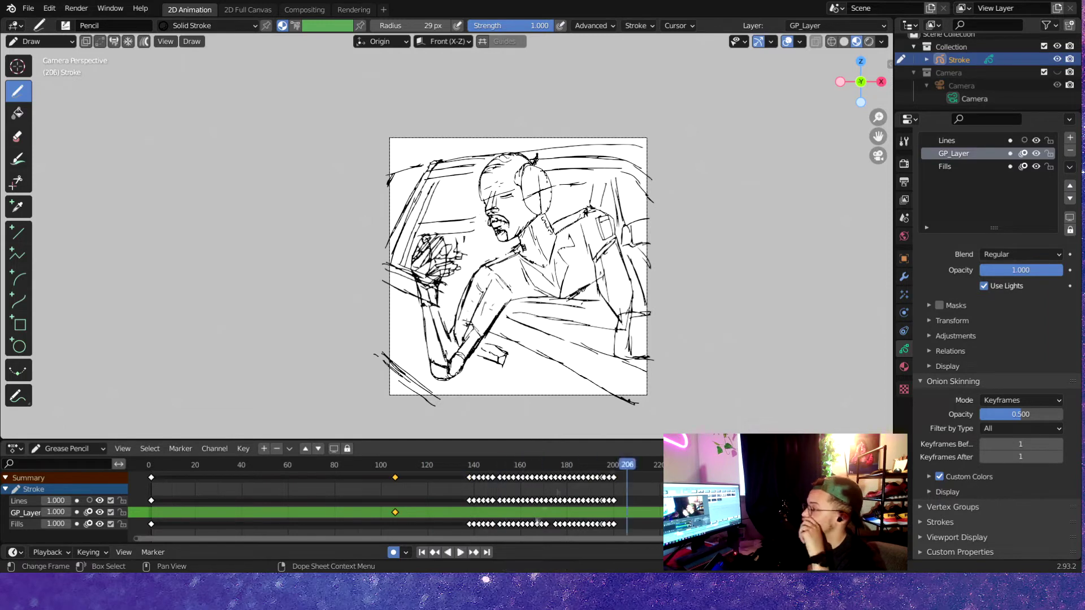
key(space)
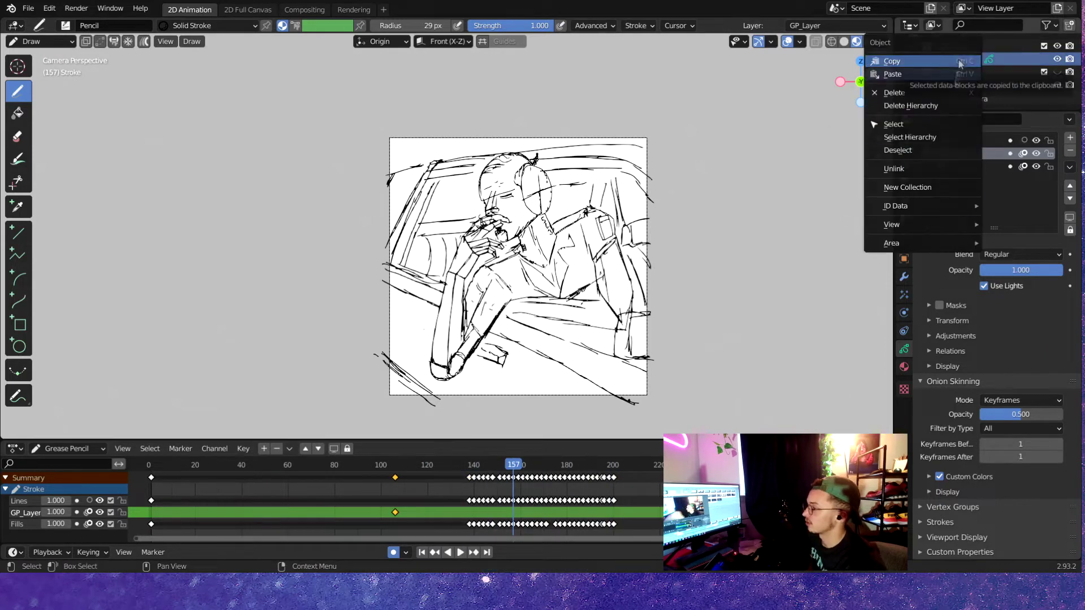
click(904, 276)
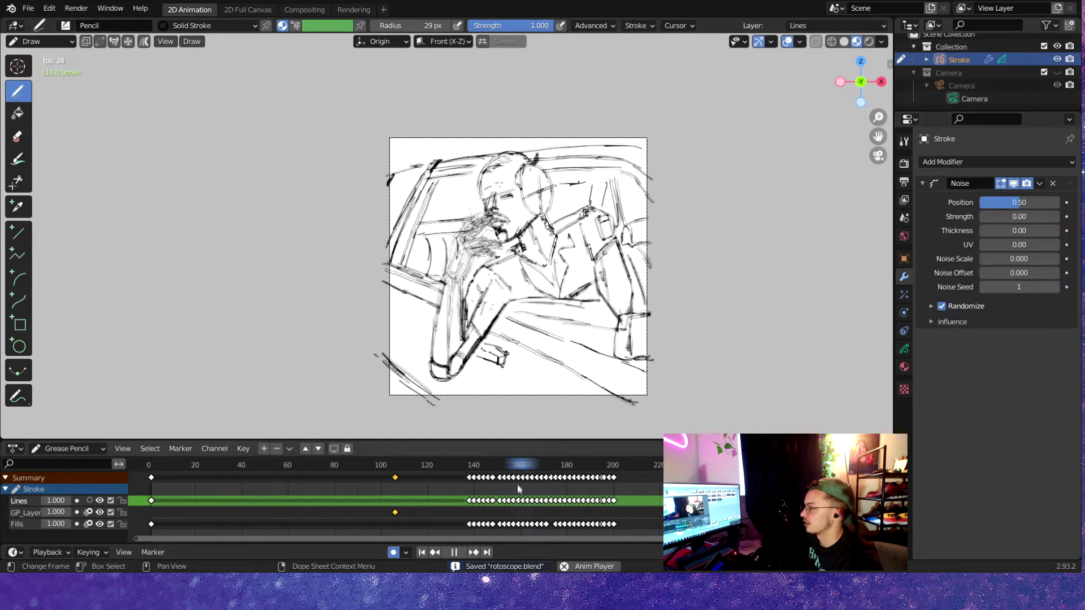
Copy the Stroke object from the Outliner and paste it as Stroke.001.
click(1053, 183)
right_click(961, 59)
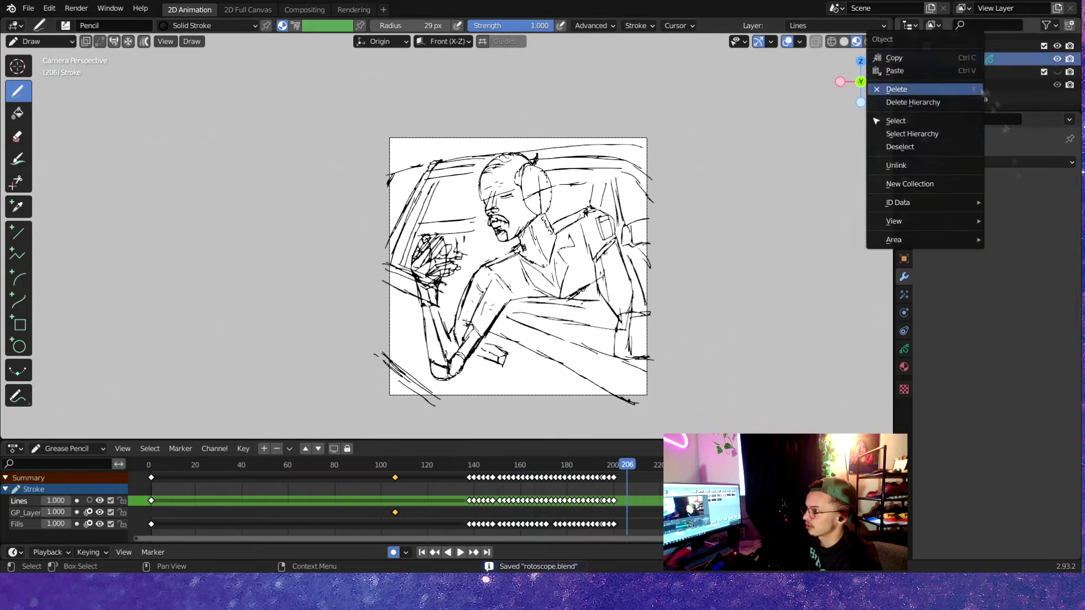
click(966, 55)
key(ctrl+v)
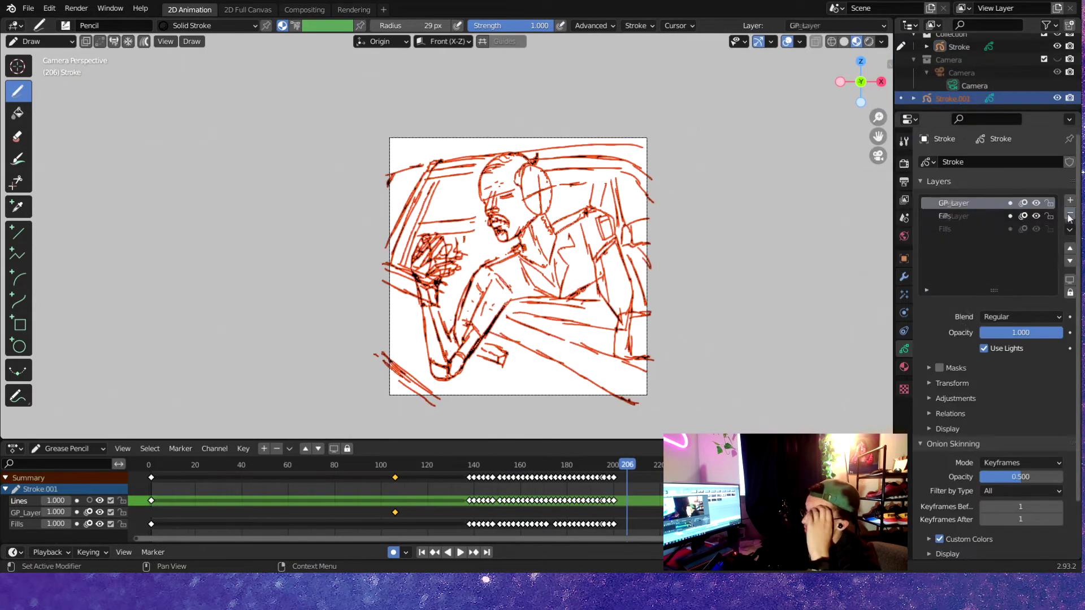
Select Stroke.001, restore its Noise modifier, scrub to frame 177, and save.
click(953, 99)
scroll(506, 261, down, 1)
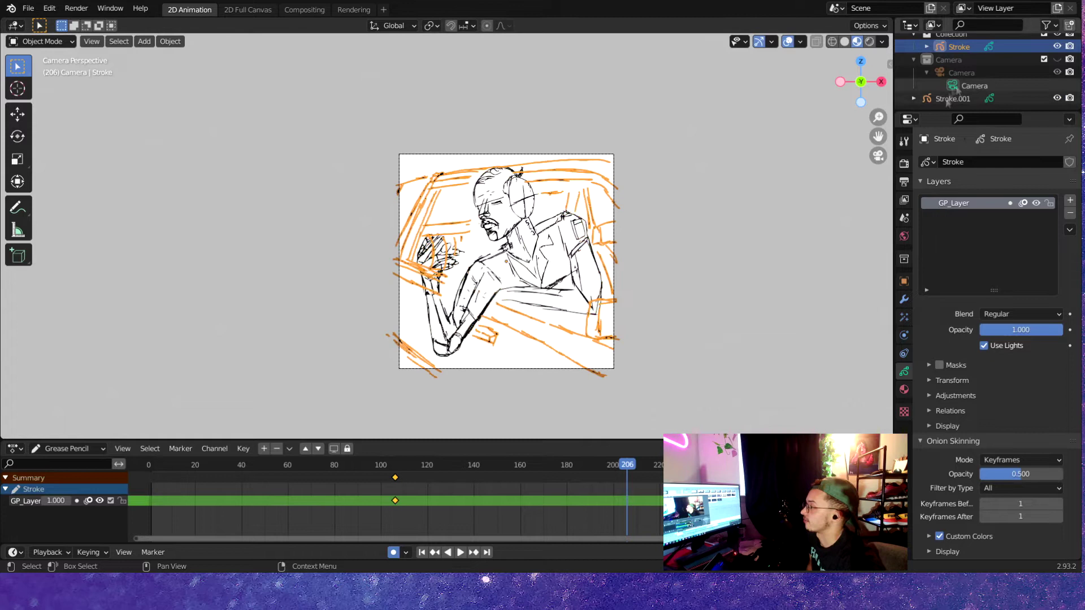
key(ctrl+z)
key(ctrl+z)
key(ctrl+z)
key(ctrl+z)
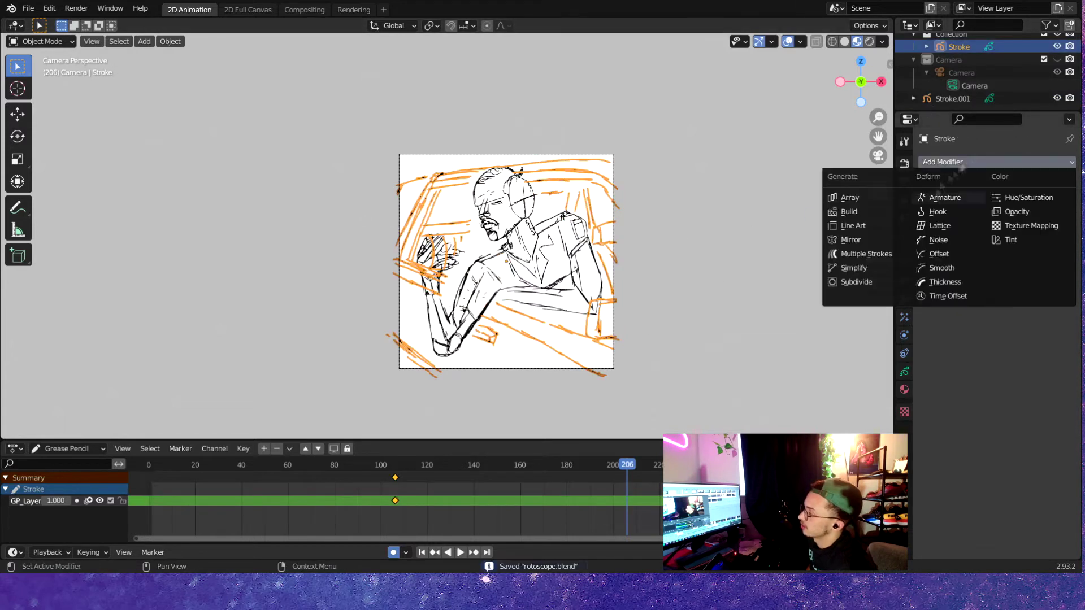
key(ctrl+shift+z)
key(ctrl+shift+z)
drag(477, 501, 561, 501)
key(ctrl+s)
scroll(503, 497, down, 3)
key(space)
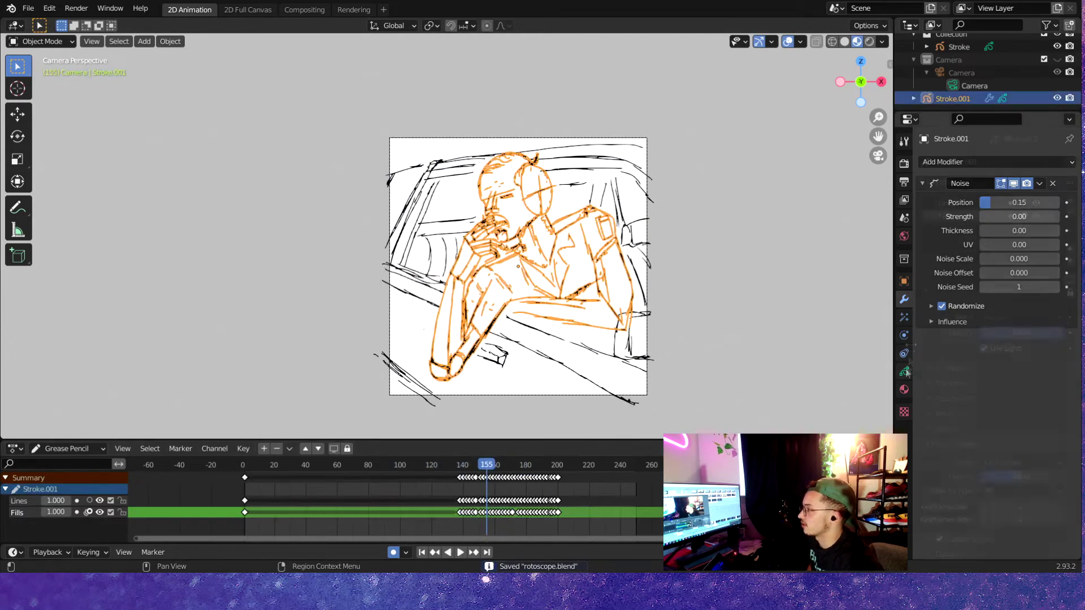
Draw and undo a test line, then replay from keyframe 106.
scroll(519, 266, up, 3)
key(ctrl+Tab)
drag(435, 358, 502, 393)
key(ctrl+s)
key(ctrl+z)
key(ctrl+z)
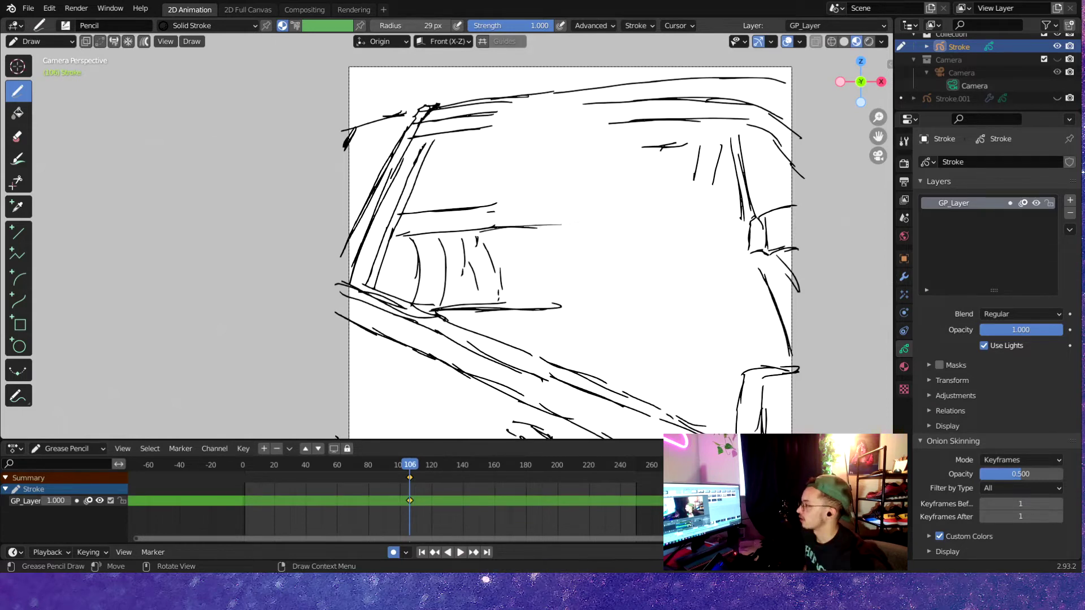
scroll(599, 220, down, 2)
key(space)
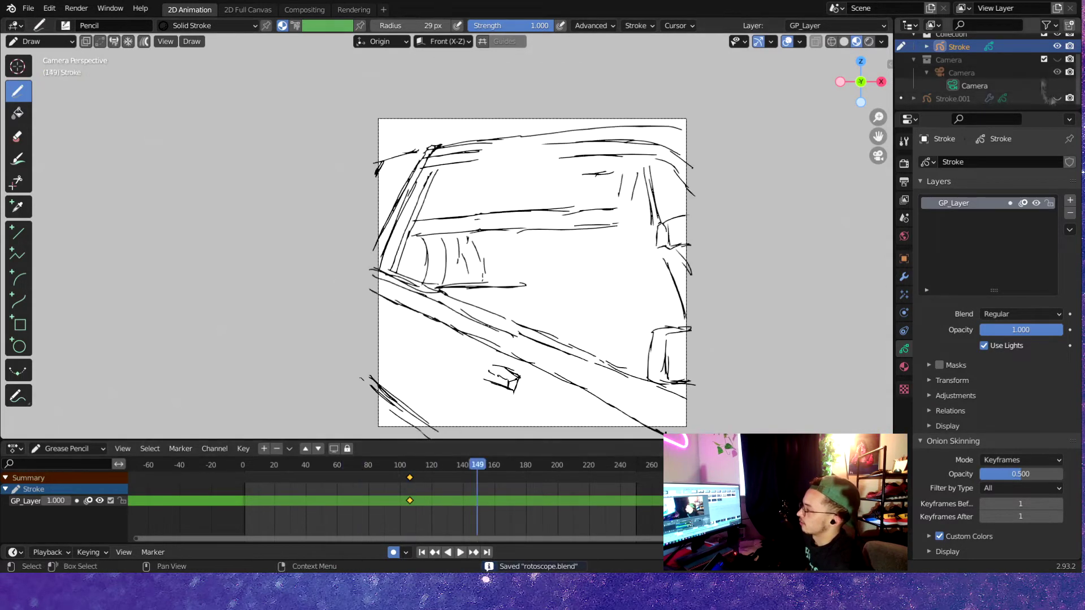
scroll(467, 258, up, 2)
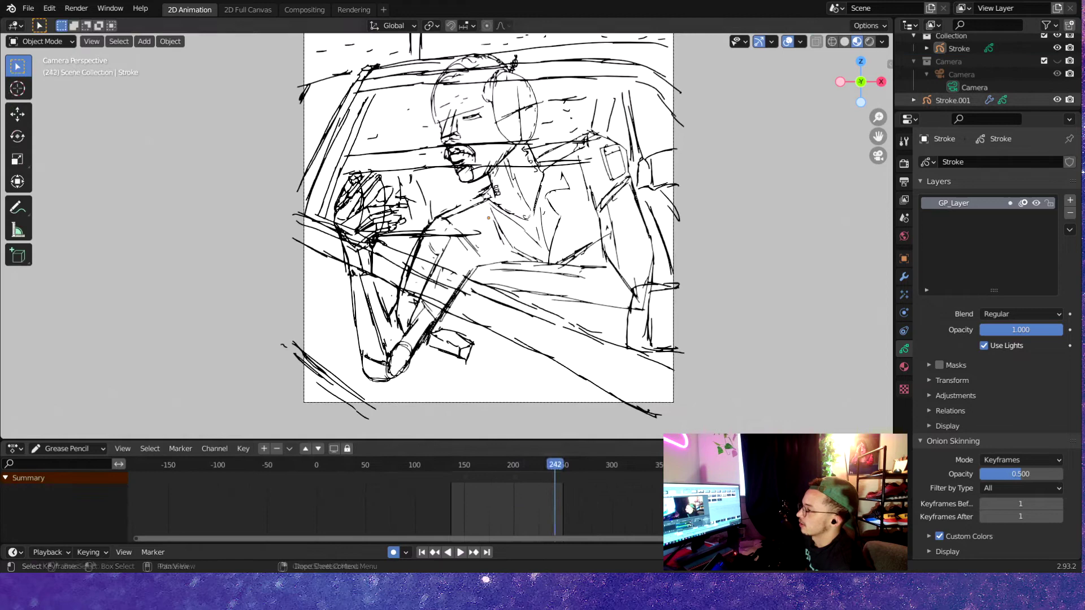
Put Stroke.001 into Draw mode, show its materials, and save.
click(953, 100)
scroll(466, 257, up, 1)
click(41, 41)
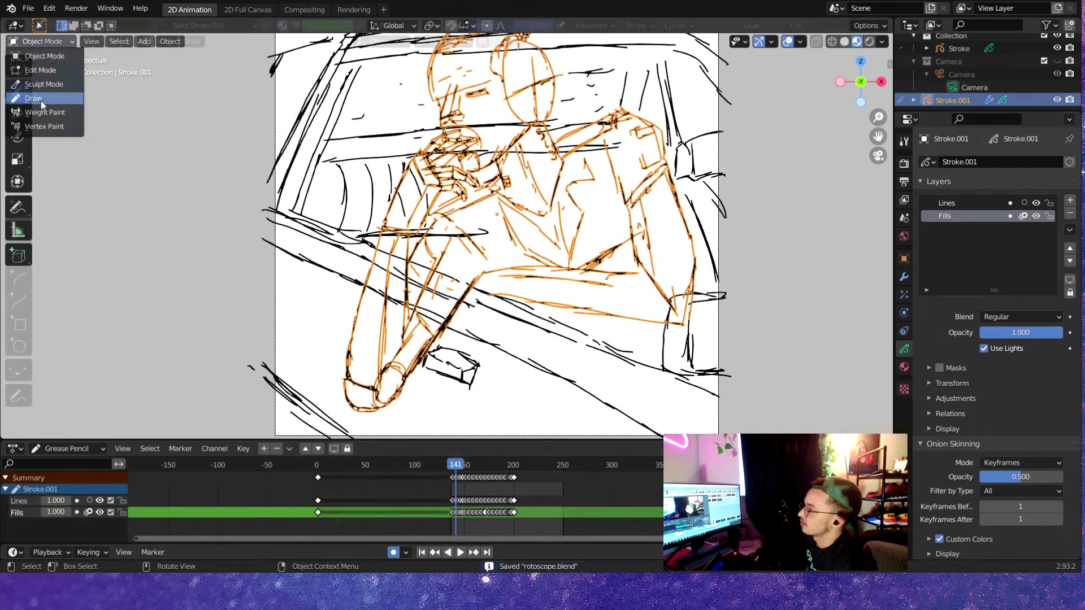
click(39, 95)
click(904, 367)
scroll(482, 282, up, 1)
key(ctrl+s)
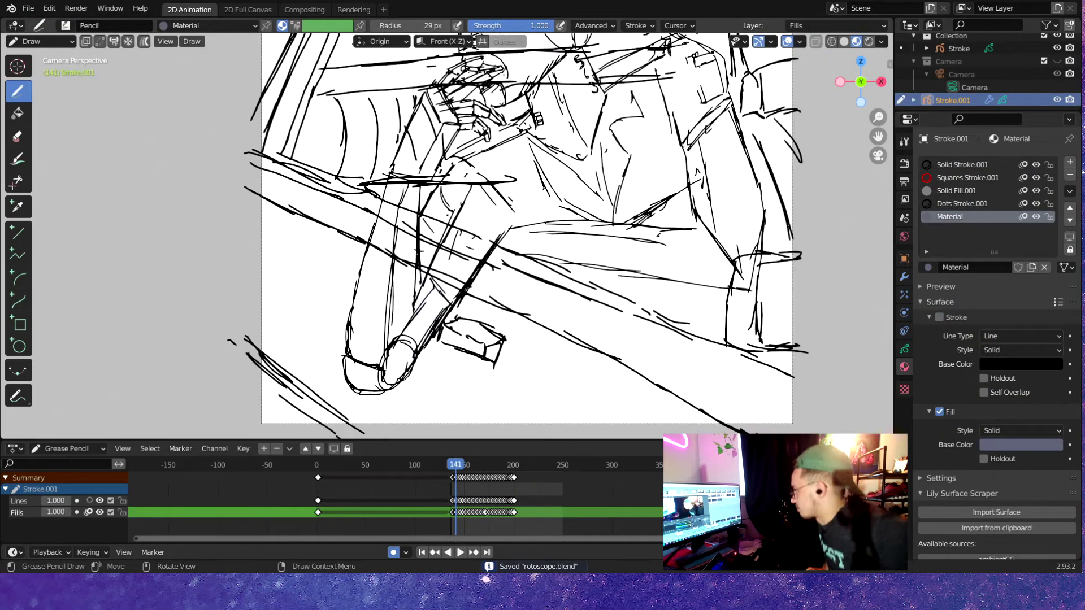
Undo the attempted lower-leg fills and save the blend file.
key(ctrl+s)
scroll(482, 257, up, 3)
scroll(482, 257, down, 4)
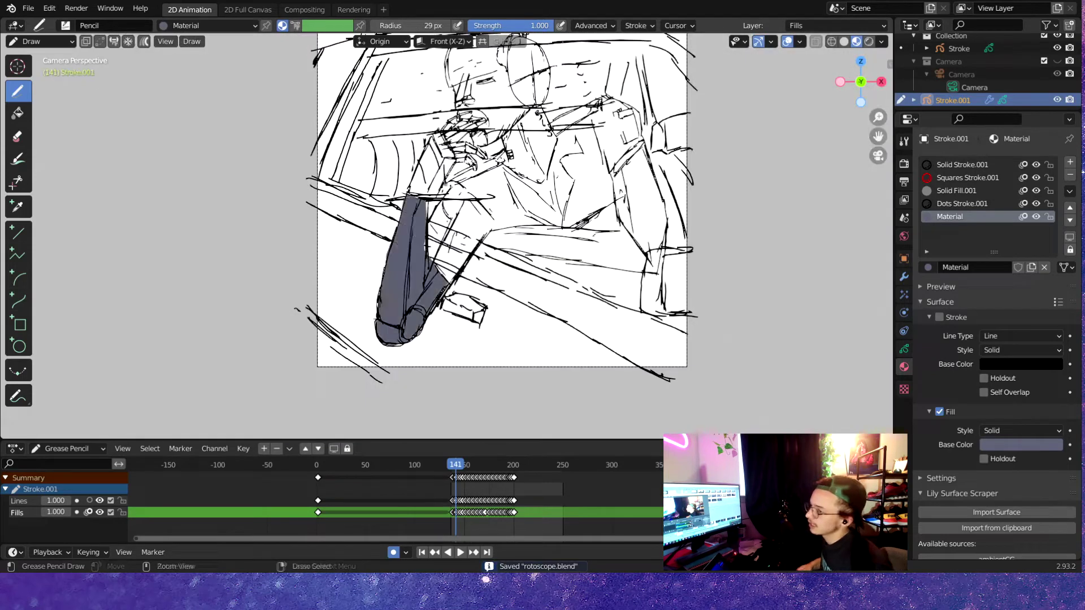
scroll(482, 257, up, 4)
scroll(493, 261, down, 2)
key(ctrl+s)
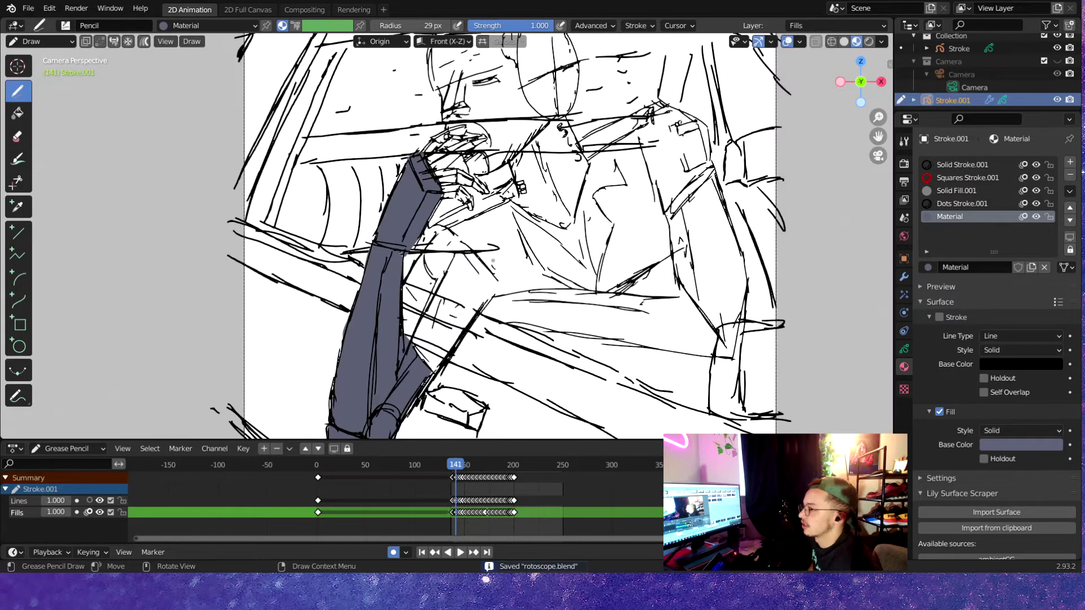
key(ctrl+z)
mouse_move(491, 313)
mouse_down()
mouse_move(497, 325)
mouse_move(488, 307)
mouse_up()
key(ctrl+z)
scroll(453, 226, up, 1)
scroll(498, 323, down, 3)
key(ctrl+s)
scroll(553, 394, up, 4)
key(ctrl+s)
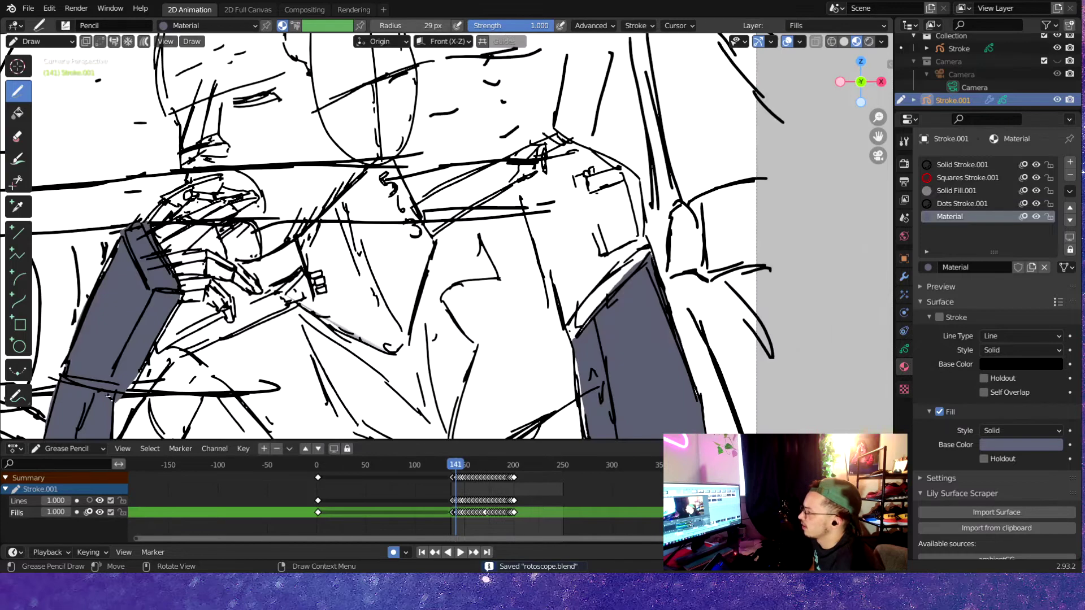
Add a new blue fill material and paint it over the man's chest.
shift+middle_drag(395, 226, 526, 344)
scroll(525, 344, up, 1)
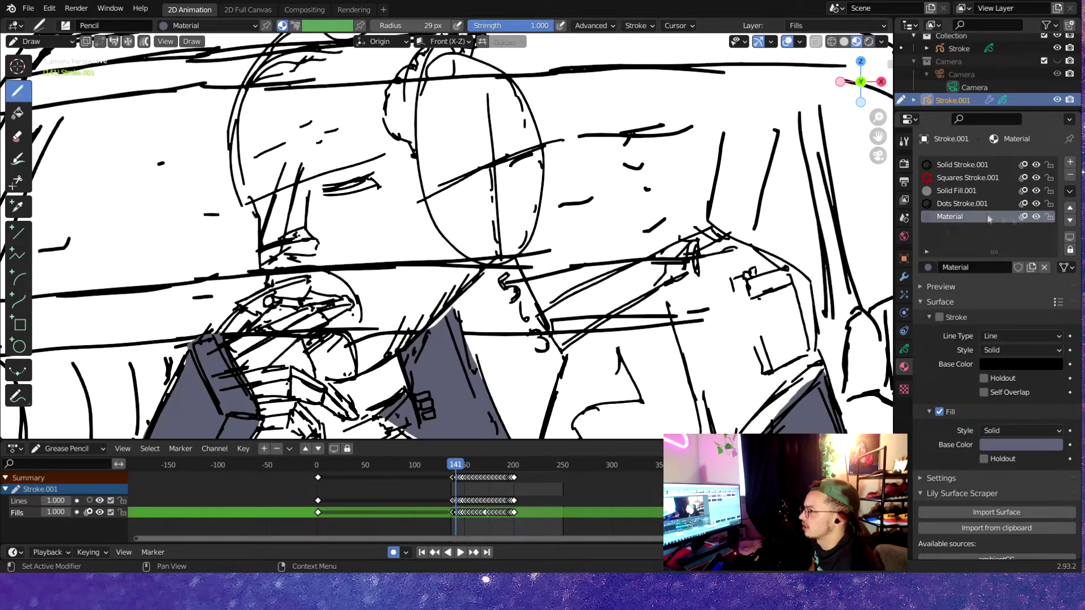
click(1070, 162)
click(1020, 444)
click(972, 306)
key(ctrl+s)
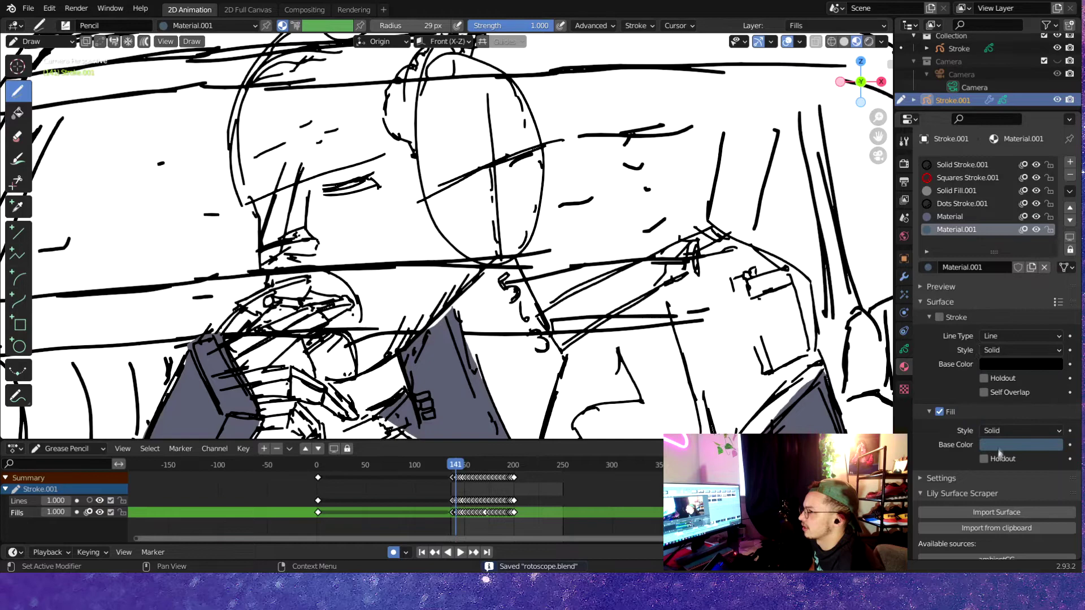
shift+middle_drag(430, 339, 396, 113)
drag(509, 96, 407, 238)
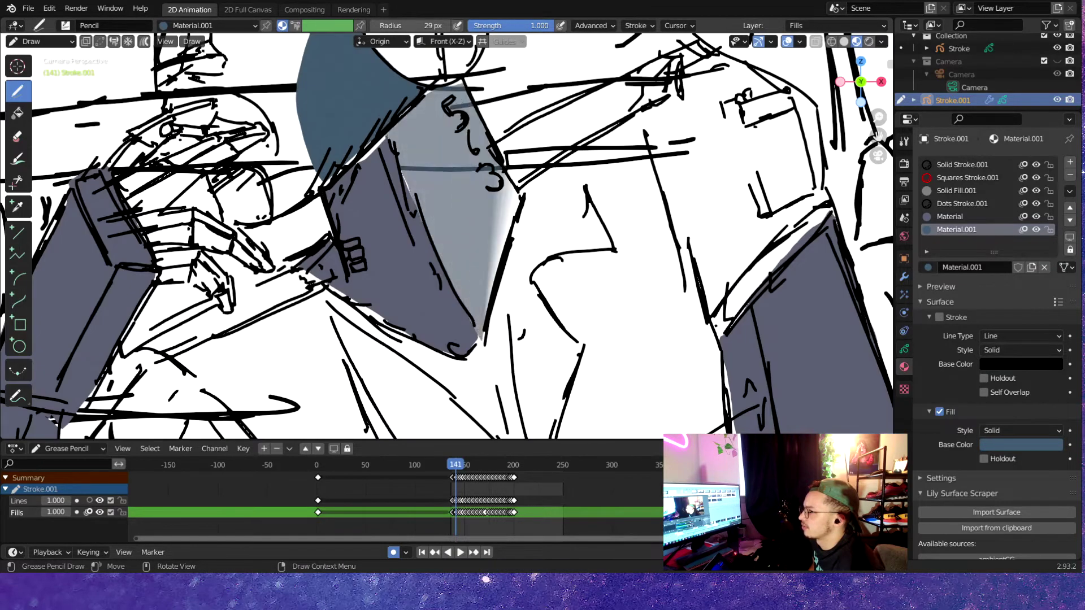
With the grey fill material, paint over the forehead and across the face.
scroll(452, 226, up, 2)
click(950, 216)
key(Home)
key(ctrl+s)
scroll(354, 205, up, 5)
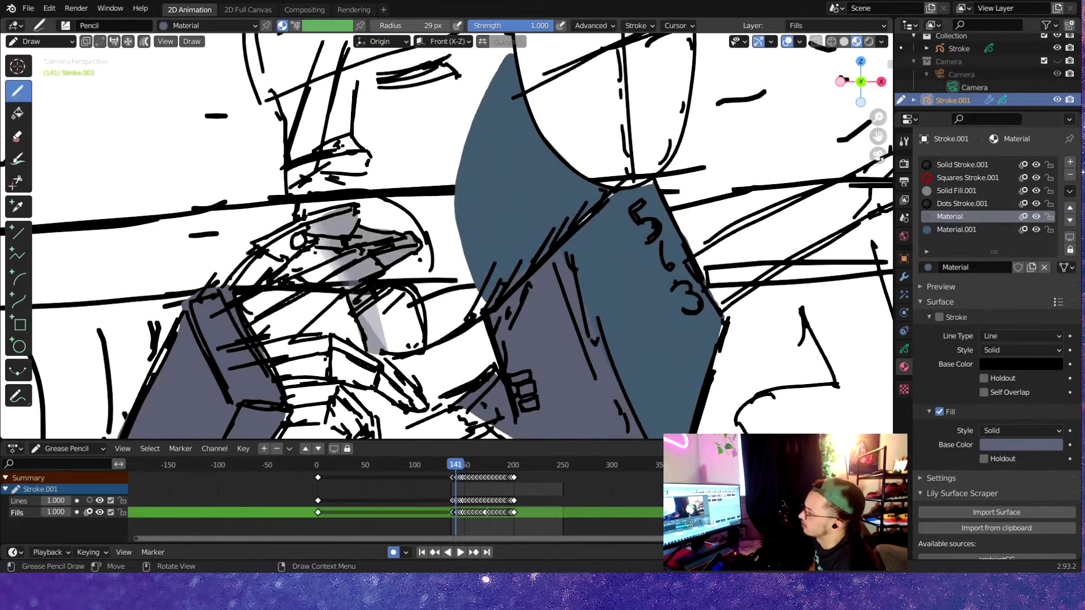
scroll(452, 226, up, 3)
shift+middle_drag(453, 170, 452, 367)
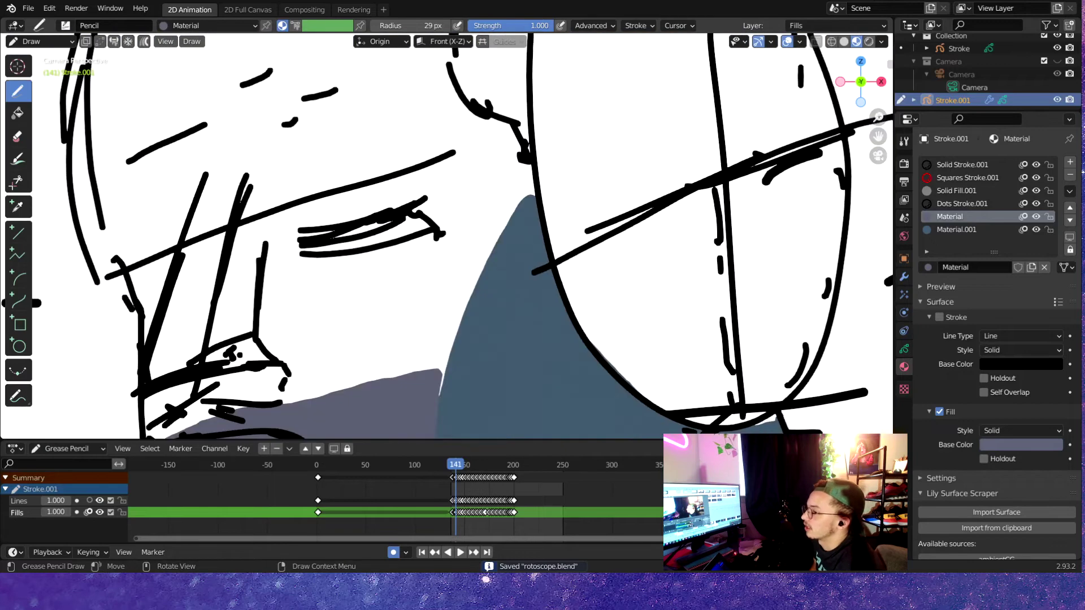
mouse_move(525, 164)
mouse_down()
mouse_move(96, 266)
mouse_move(367, 424)
mouse_up()
key(Home)
key(ctrl+s)
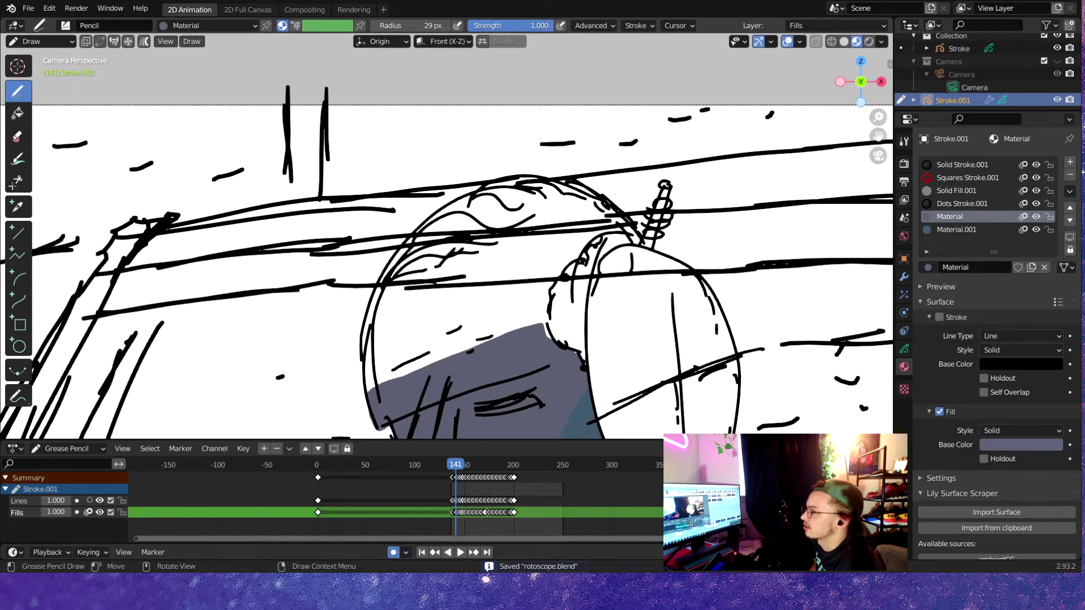
Fill the right side of the face grey and save the file.
mouse_move(599, 226)
mouse_down()
mouse_move(621, 339)
mouse_move(707, 395)
mouse_up()
scroll(446, 237, up, 5)
key(ctrl+s)
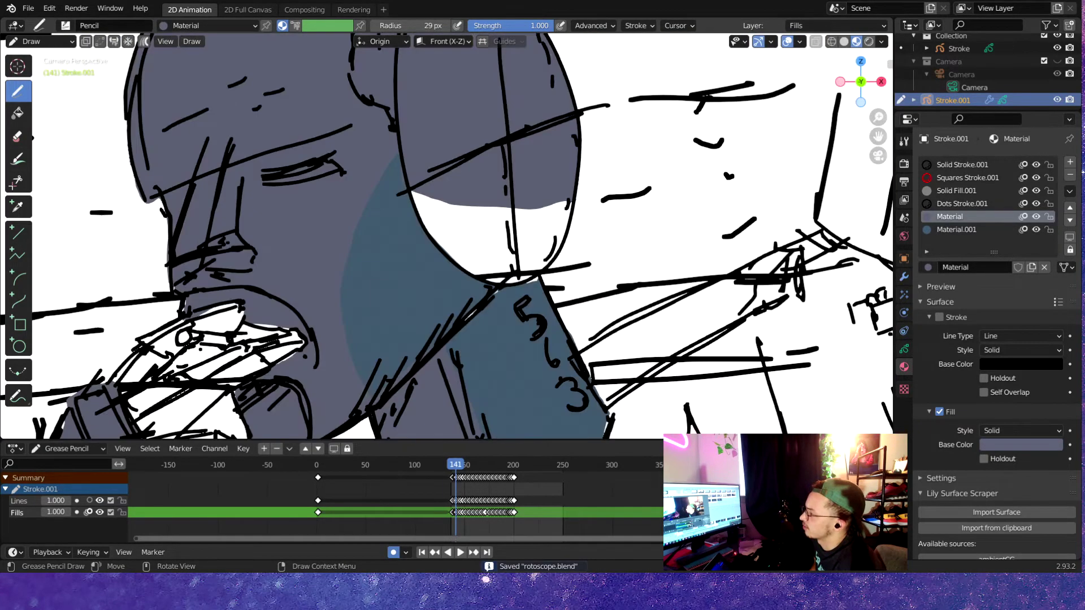
scroll(446, 238, down, 2)
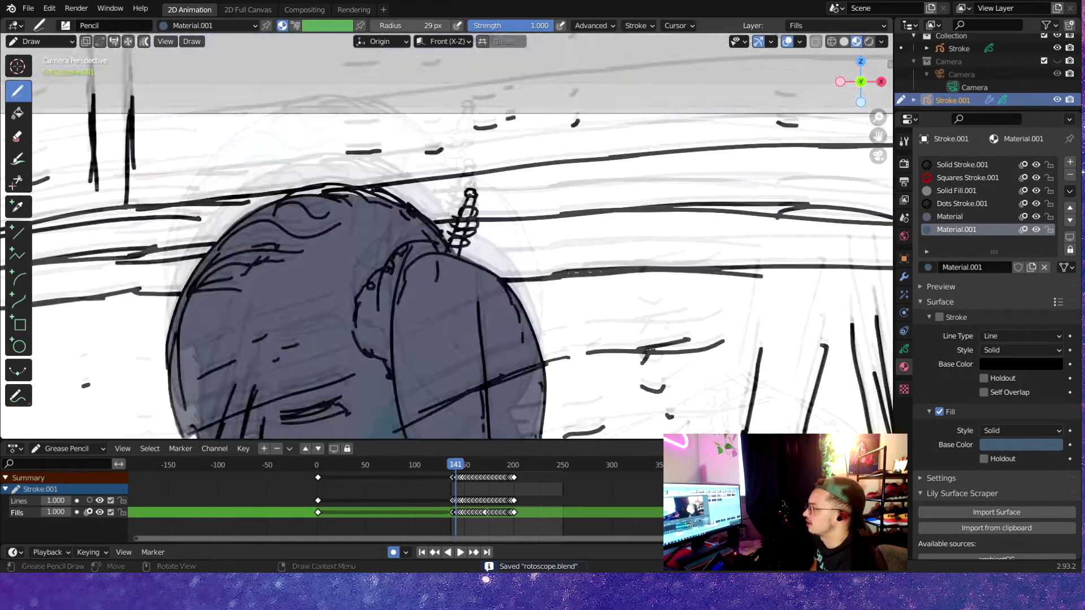
shift+middle_drag(446, 396, 314, 51)
key(ctrl+s)
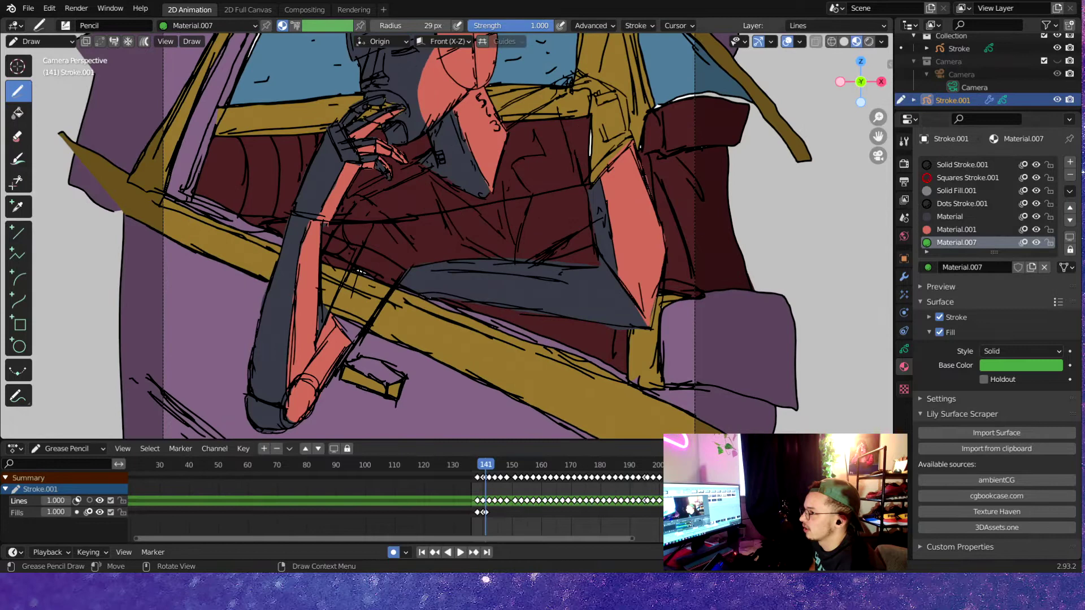
Make the Fills layer active and save the blend file.
click(486, 513)
key(ctrl+s)
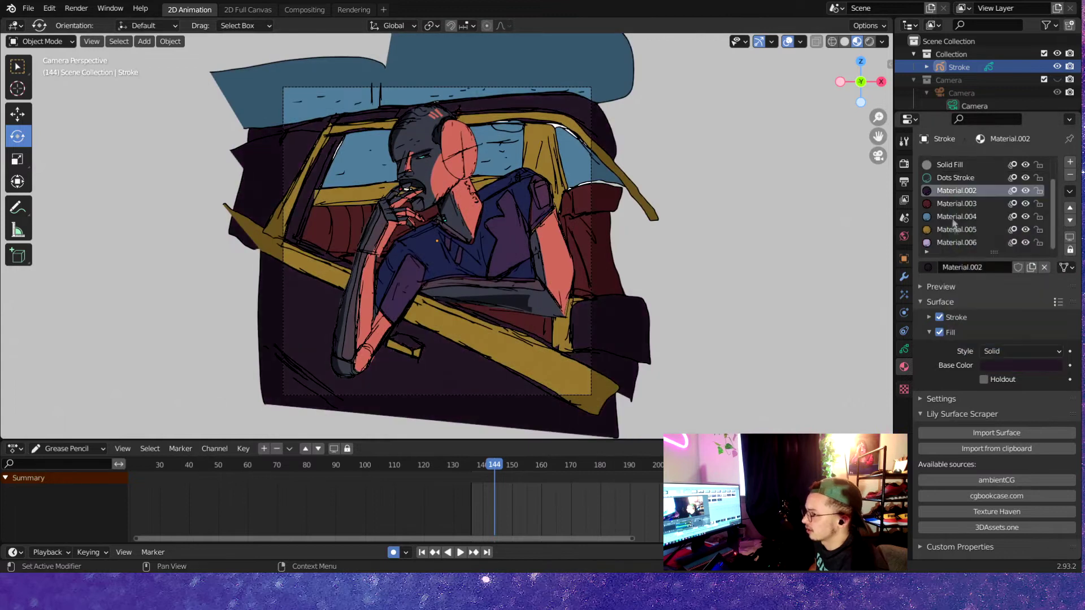
Try a blue Base Color on Material.005, revert it, save, and enter Draw mode.
click(1022, 365)
click(1038, 215)
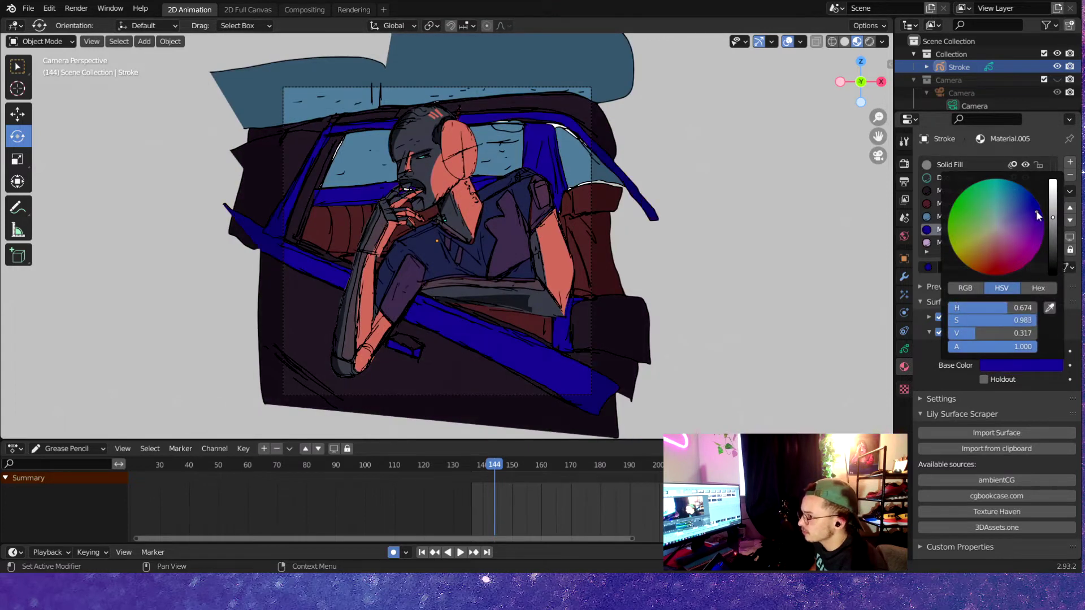
key(ctrl+z)
key(ctrl+z)
key(ctrl+z)
key(ctrl+z)
key(ctrl+s)
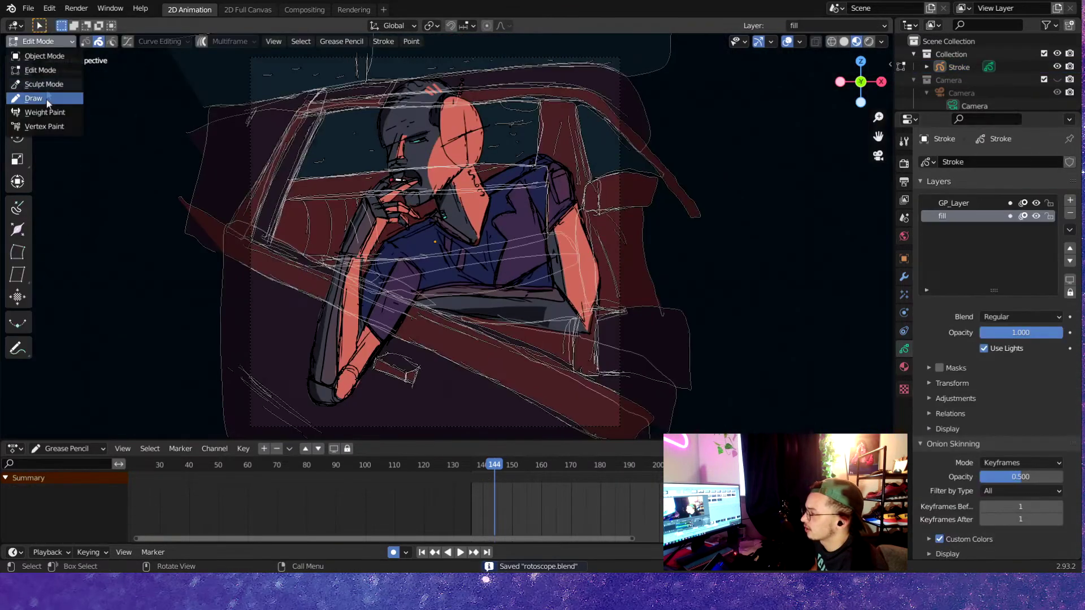
click(34, 98)
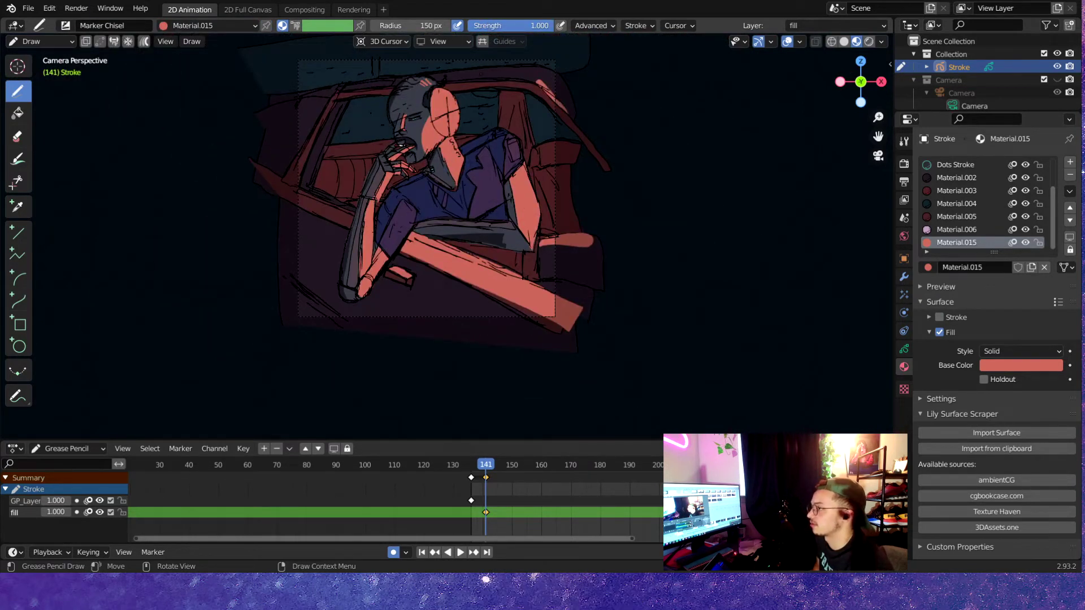
Duplicate the red fill material, darken the copy to near-black, and save rotoscope.blend.
click(1032, 267)
click(1021, 365)
drag(1052, 186, 1054, 266)
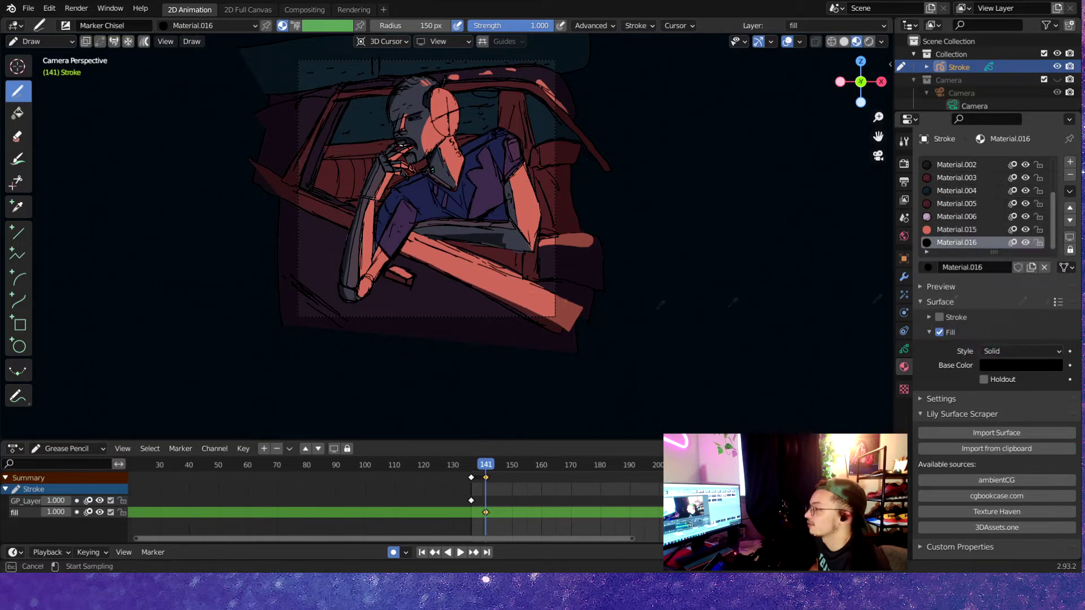
click(1020, 365)
scroll(396, 226, up, 3)
key(ctrl+s)
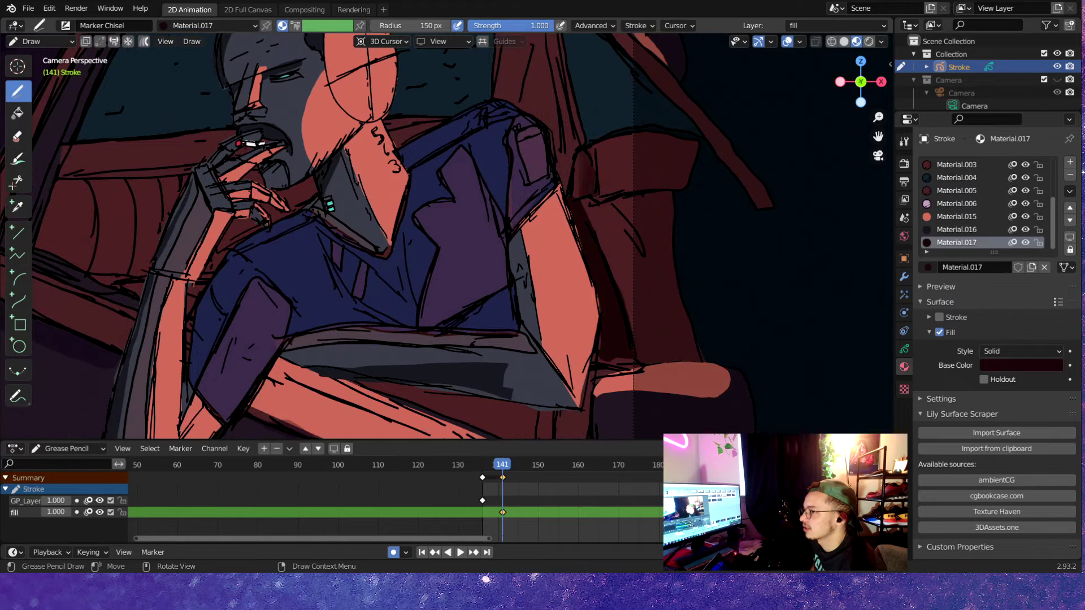
key(ctrl+s)
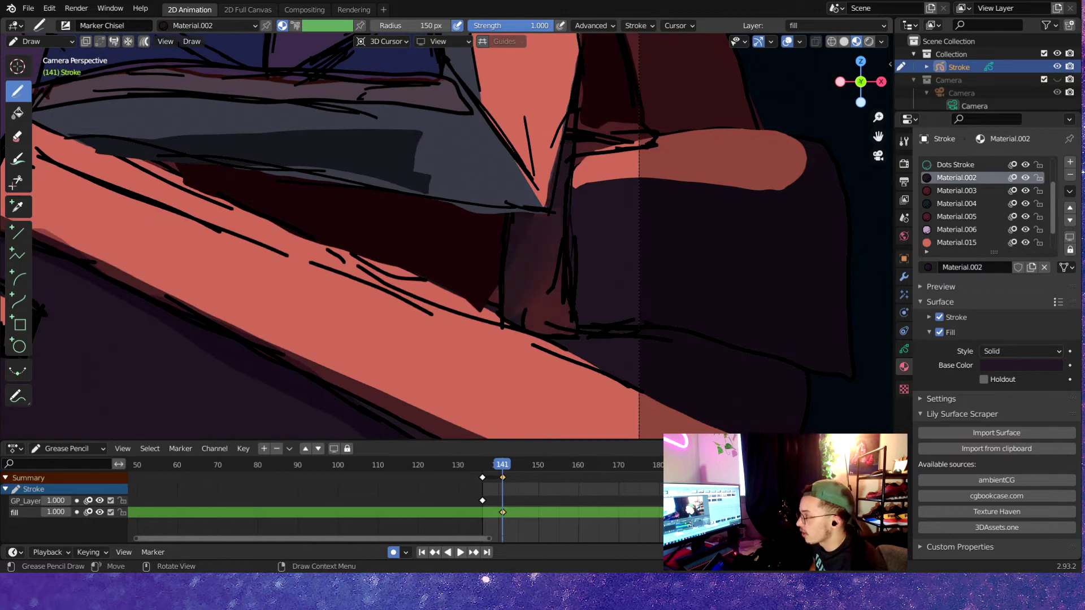
key(ctrl+s)
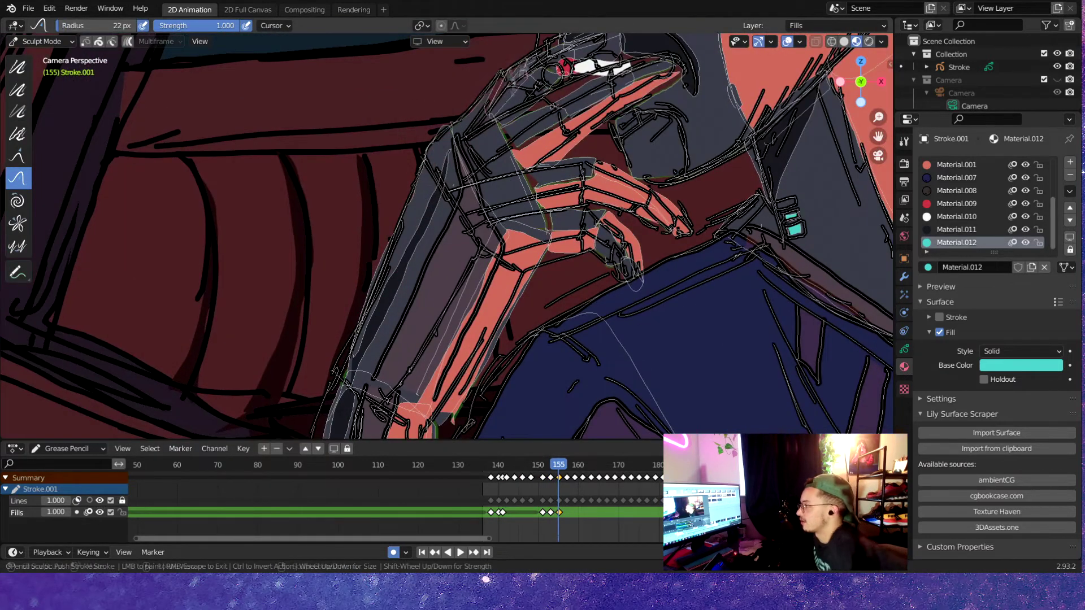
Back in Draw mode, select the grey Material for filling the hand.
click(42, 99)
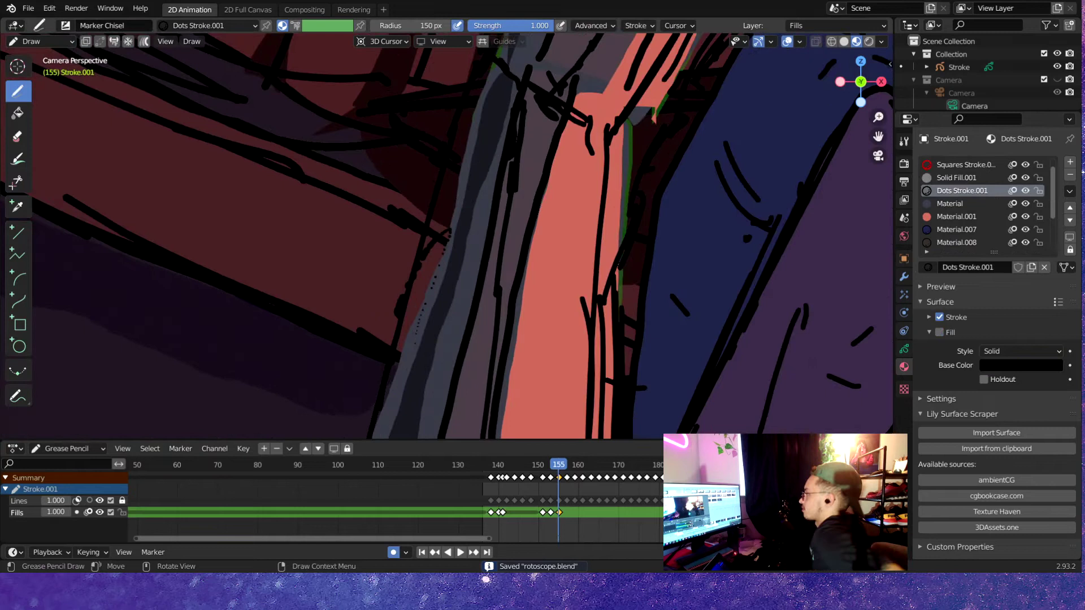
click(209, 25)
click(169, 85)
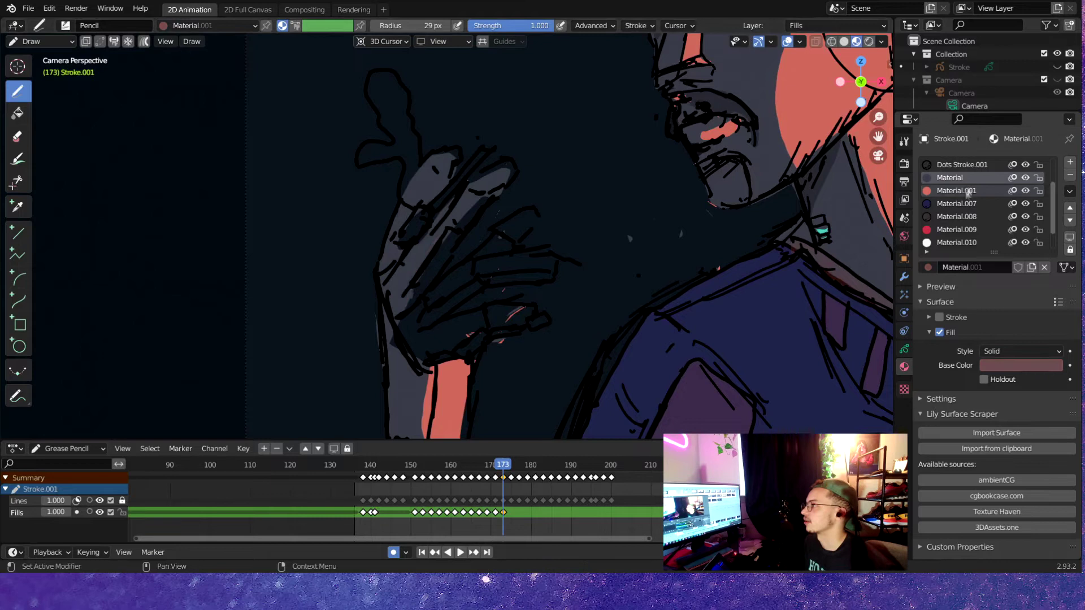
click(955, 178)
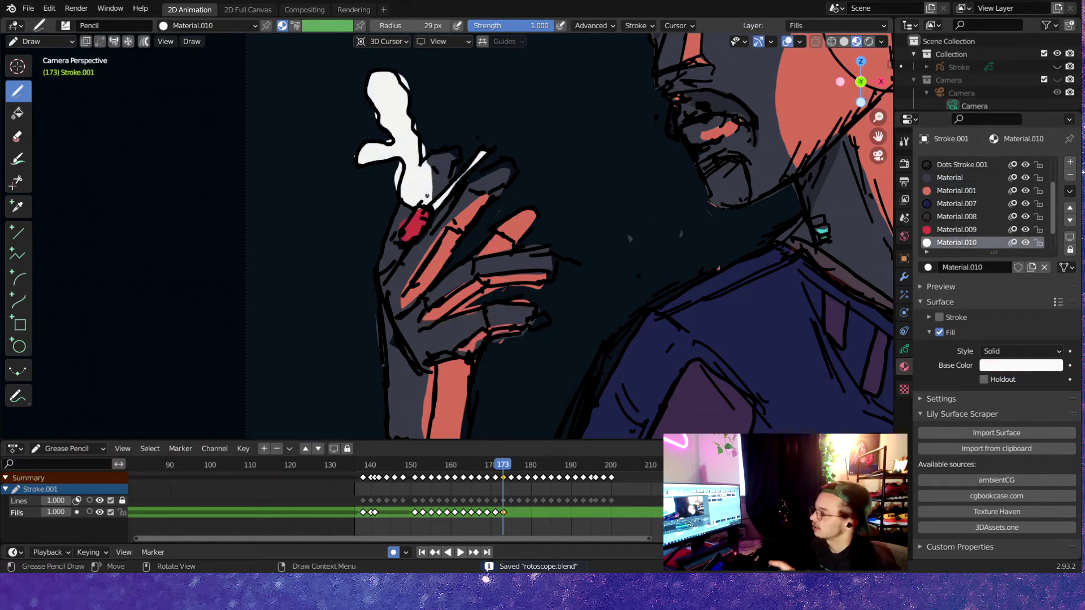
On frame 175, erase the old hand and arm fills with the soft eraser.
scroll(427, 196, down, 4)
key(Up)
key(e)
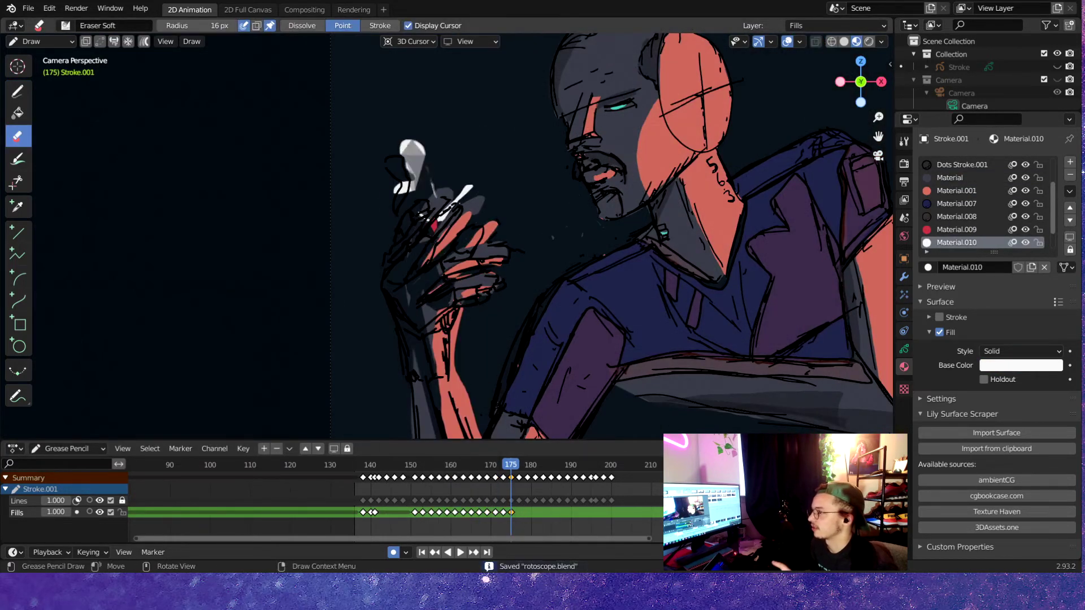
mouse_move(412, 150)
mouse_down()
mouse_move(463, 218)
mouse_move(475, 288)
mouse_move(452, 418)
mouse_up()
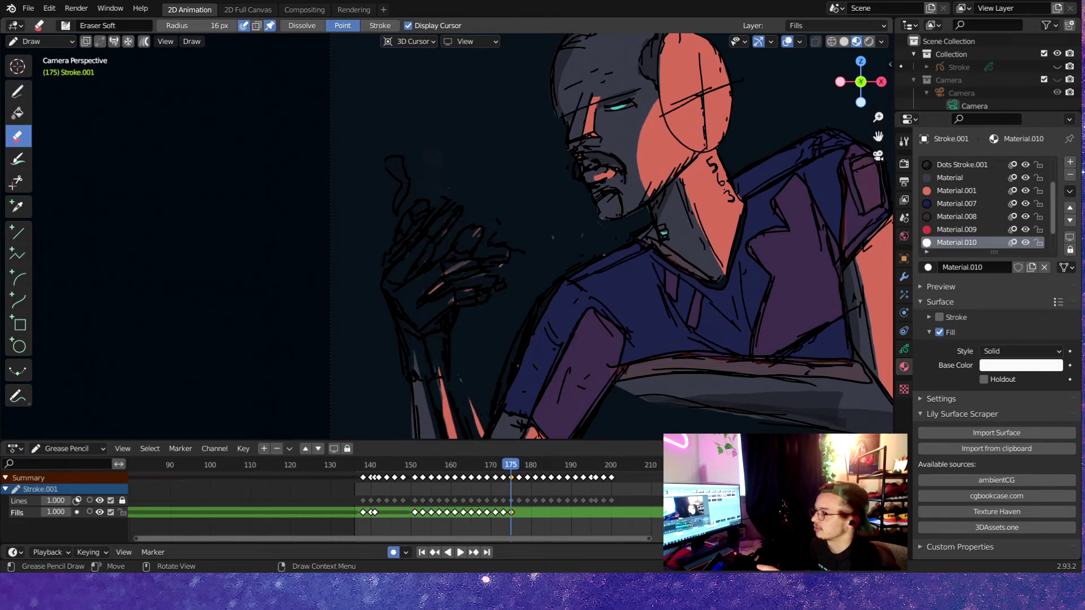
key(ctrl+s)
scroll(610, 238, down, 4)
scroll(610, 238, up, 4)
Repaint the forearm in salmon Material.001 and the fingers in grey Material.
key(d)
click(955, 178)
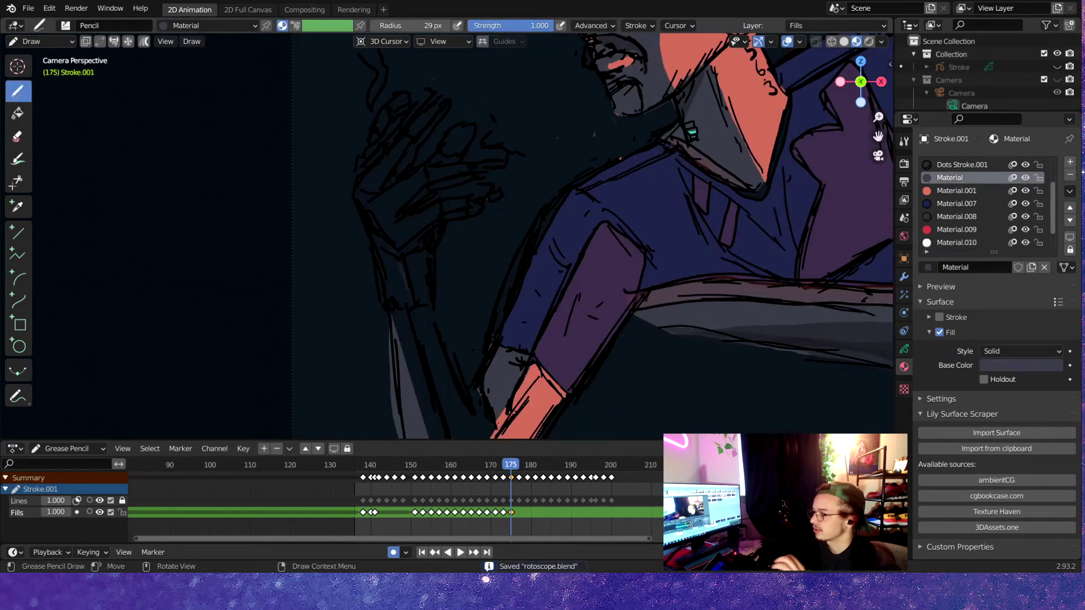
shift+middle_drag(508, 339, 486, 254)
click(957, 191)
drag(430, 164, 429, 334)
shift+middle_drag(509, 226, 435, 271)
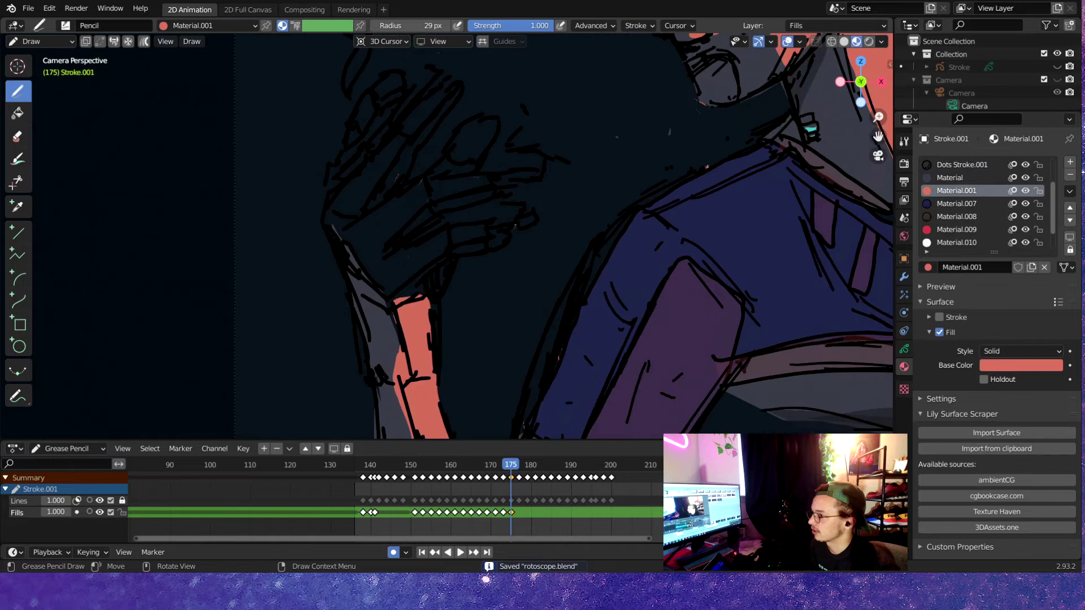
click(955, 177)
drag(396, 272, 480, 232)
Add salmon highlights to the fingers and a grey fill on the upper fingers.
drag(367, 170, 350, 271)
click(957, 190)
drag(406, 237, 492, 198)
drag(441, 170, 486, 118)
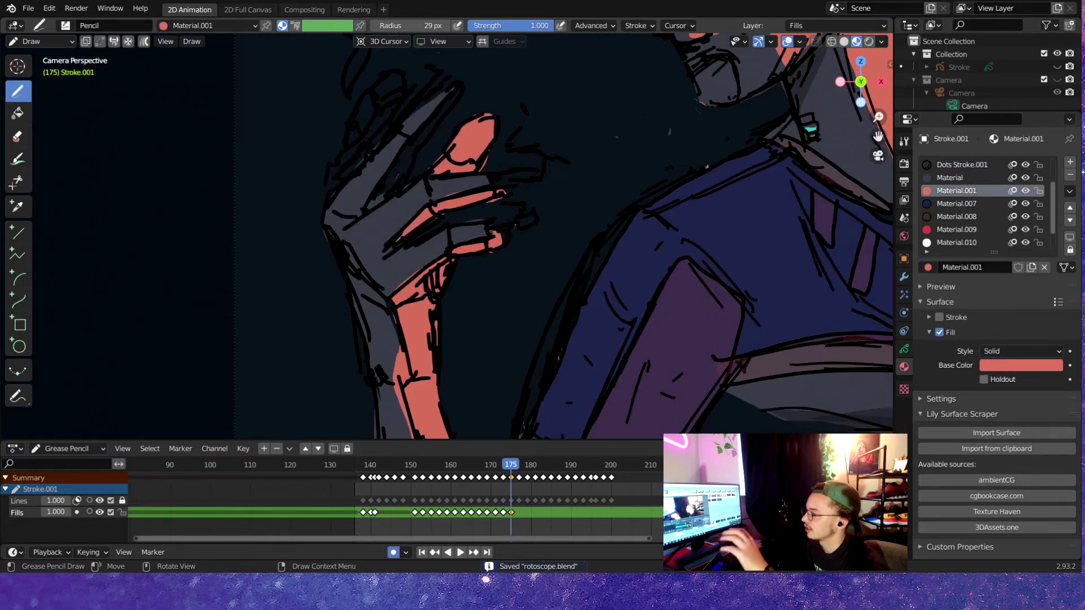
mouse_move(373, 170)
mouse_down()
mouse_move(452, 96)
mouse_move(362, 127)
mouse_up()
click(955, 177)
shift+middle_drag(508, 226, 565, 339)
Draw the white Material.010 cigarette in the hand, then play back and stop at frame 179.
click(956, 243)
drag(436, 229, 390, 282)
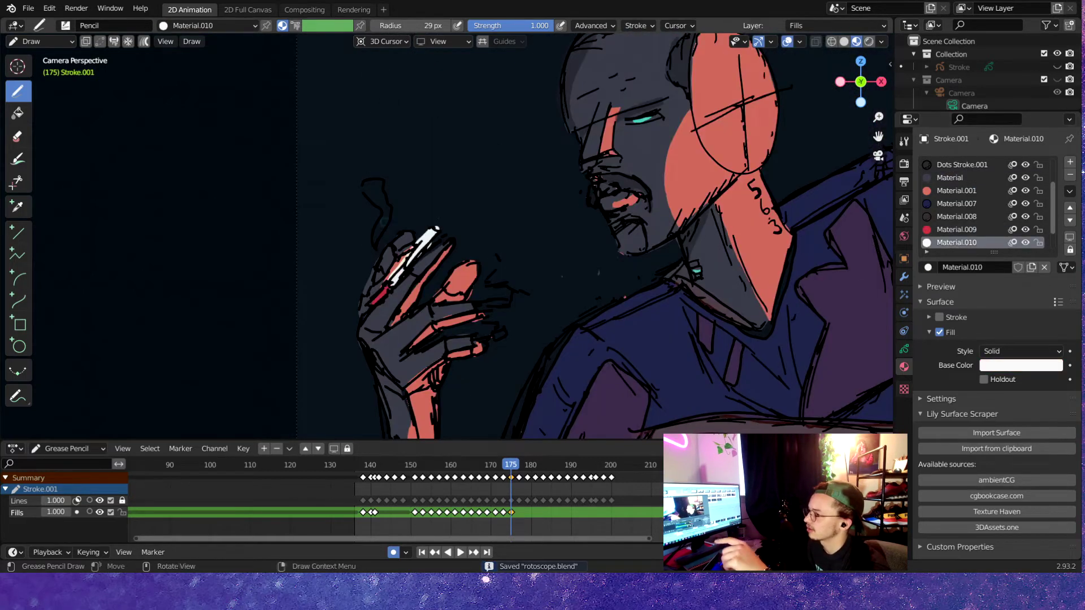
key(Home)
key(space)
scroll(588, 238, up, 3)
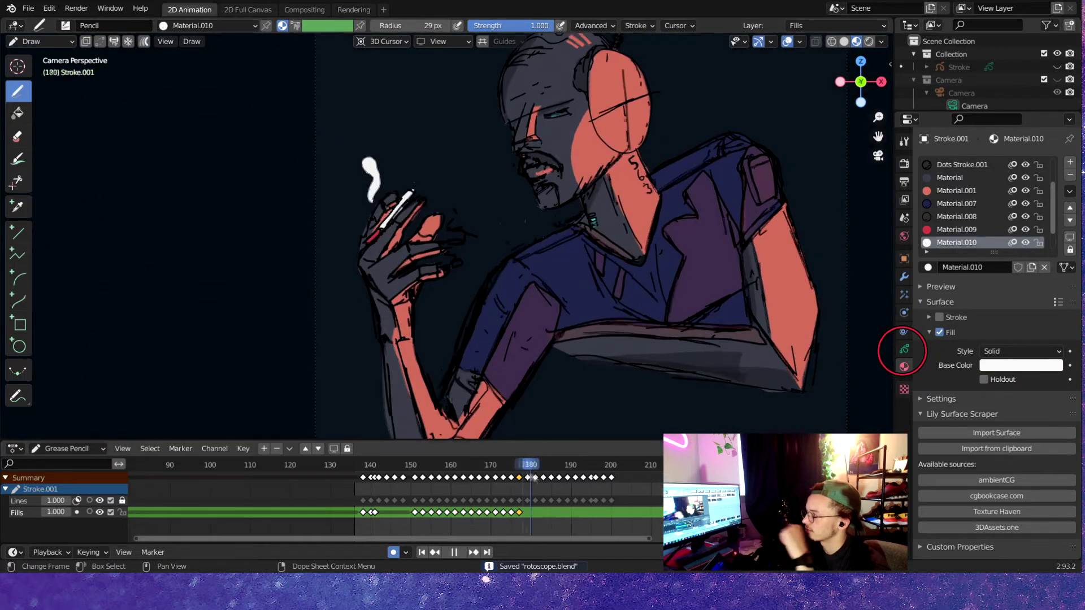
key(e)
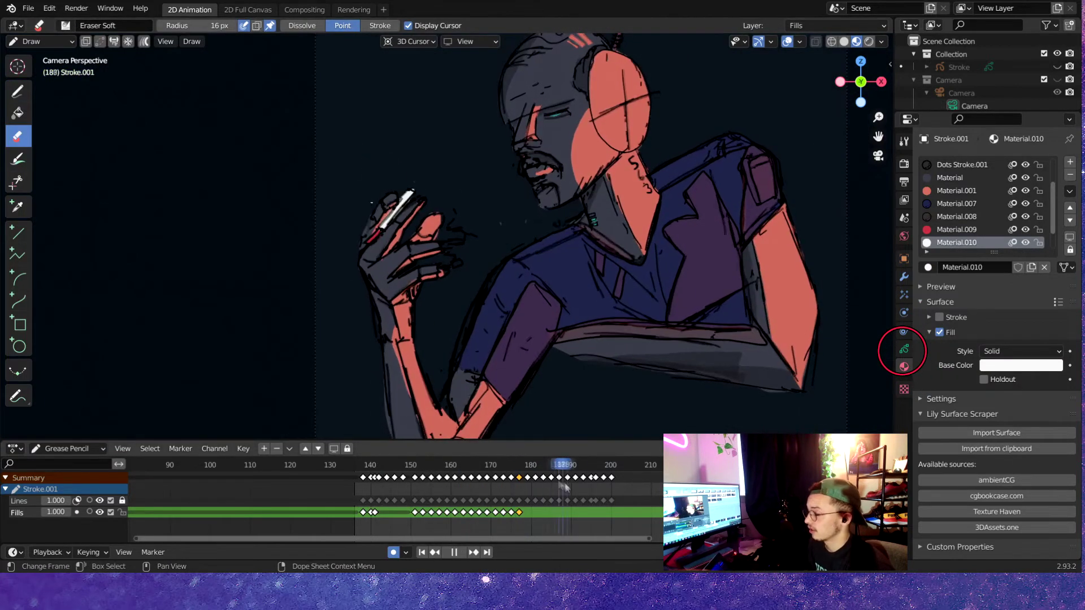
key(Escape)
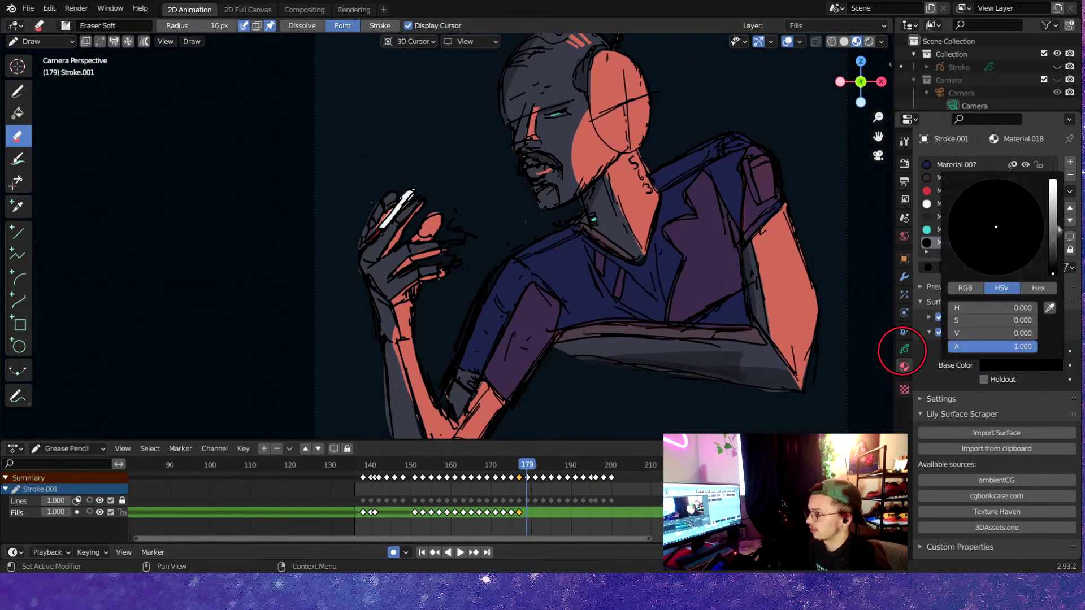
key(ctrl+s)
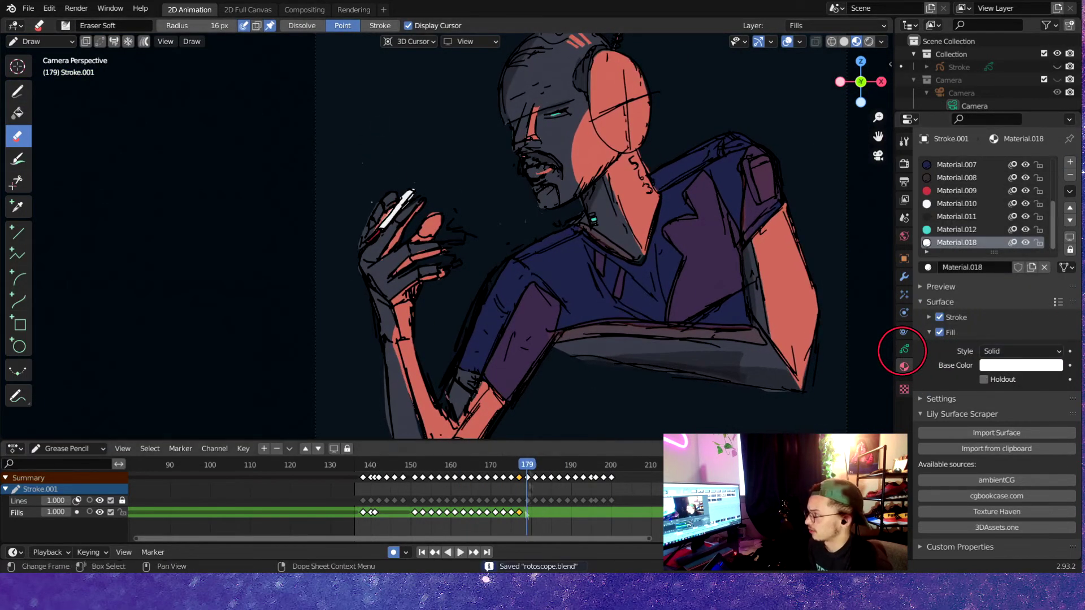
Step through frames 181 to 189, switching between the eraser and draw tools.
key(Right)
key(Right)
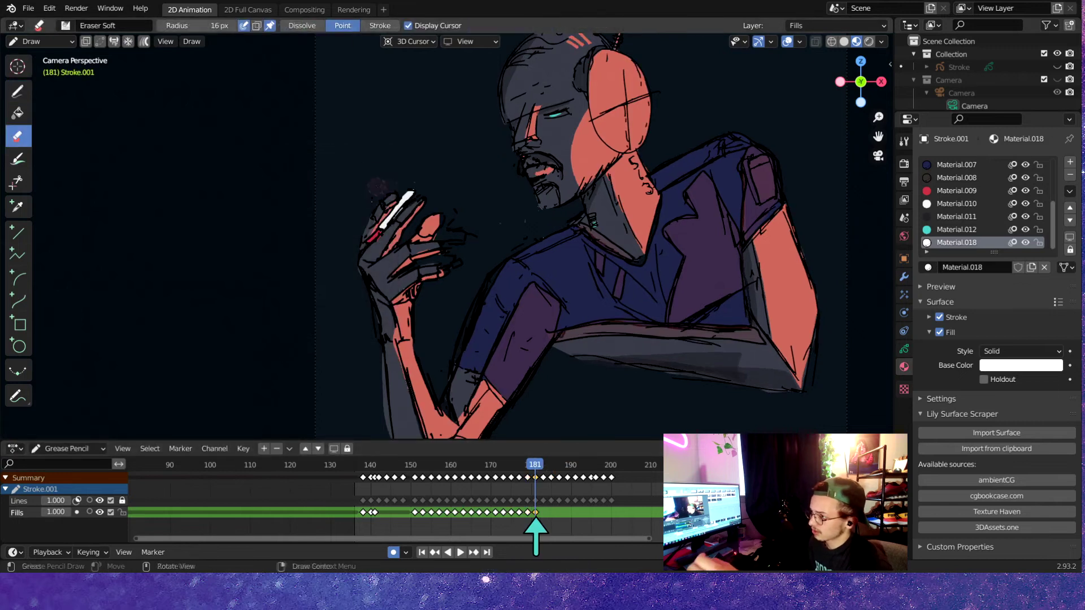
key(d)
key(Right)
key(Right)
key(Right)
key(Right)
key(ctrl+s)
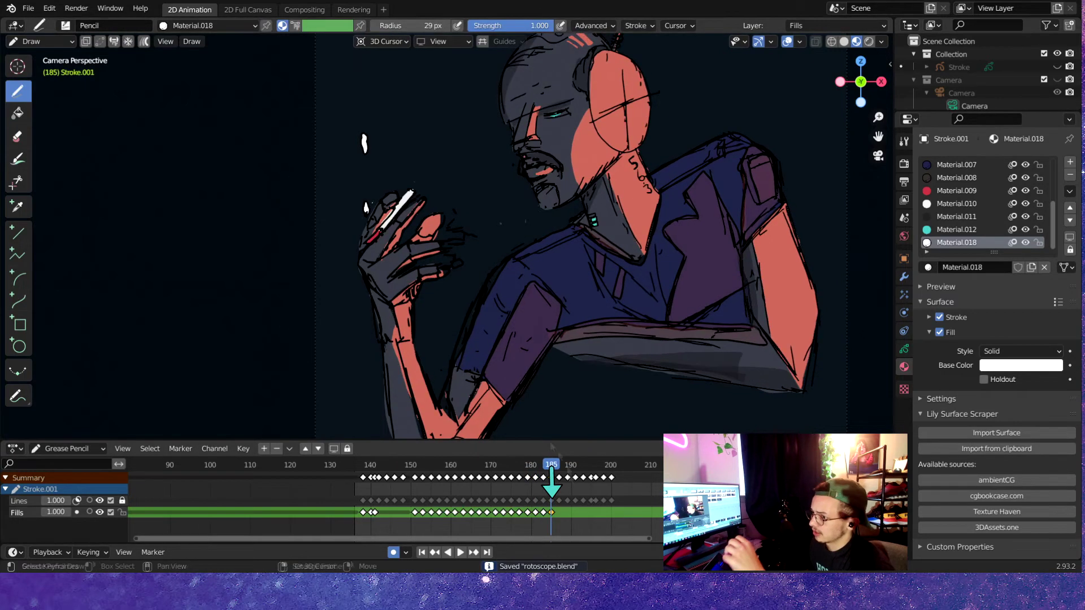
key(Right)
key(Right)
key(e)
key(space)
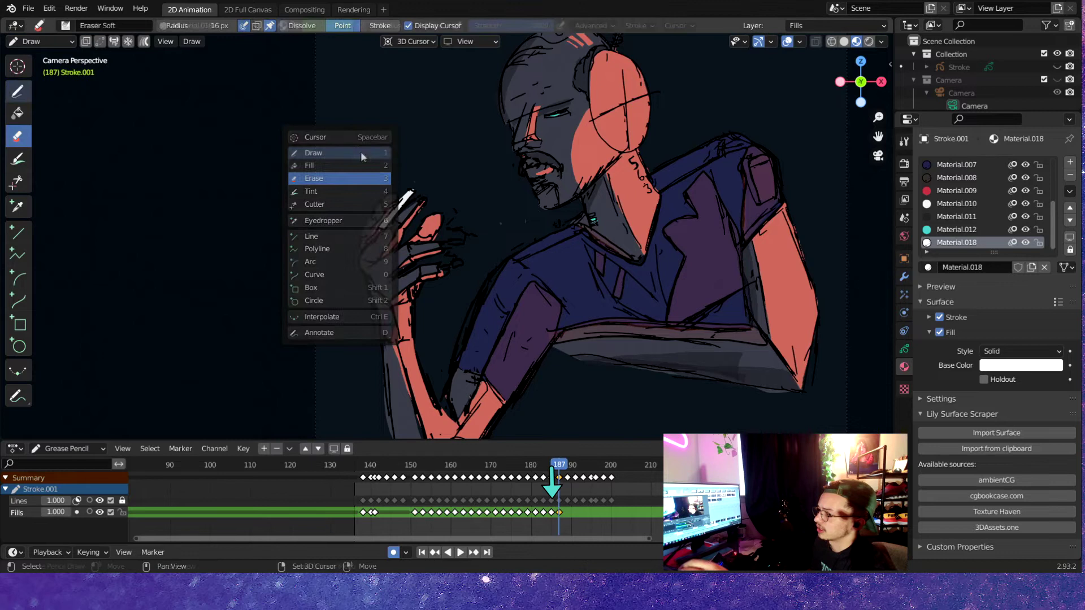
key(Escape)
key(Right)
key(Right)
key(space)
key(Escape)
key(space)
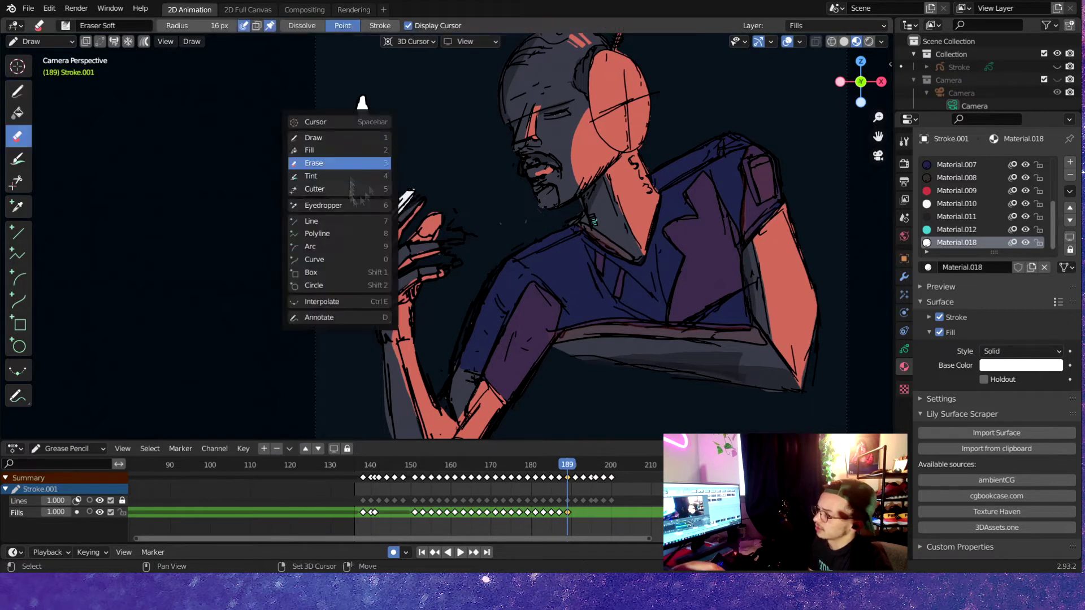
key(1)
Advance through frames 191 to 200, returning to drawing strokes and saving rotoscope.blend.
key(Right)
key(Right)
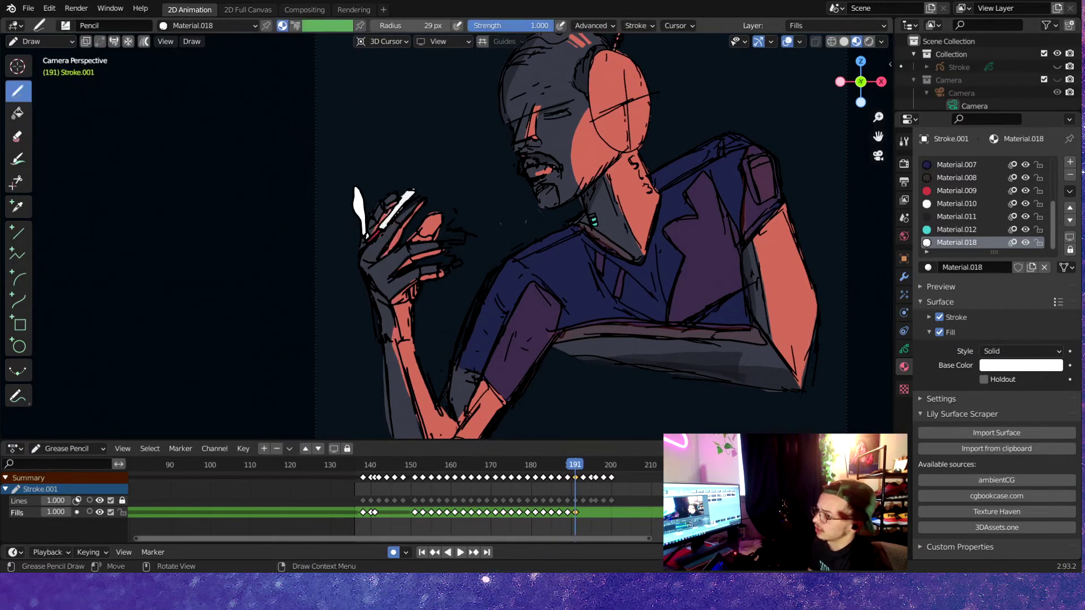
key(Right)
key(Right)
key(e)
key(Right)
key(Right)
key(space)
key(Escape)
key(space)
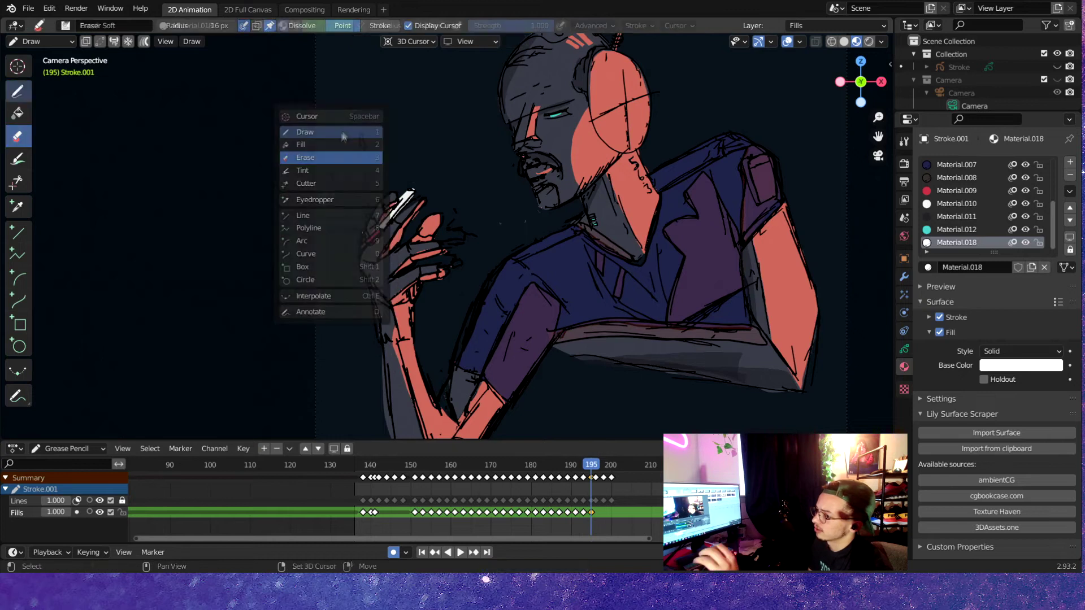
click(343, 136)
key(ctrl+s)
key(Right)
key(Right)
key(Right)
key(Right)
key(Right)
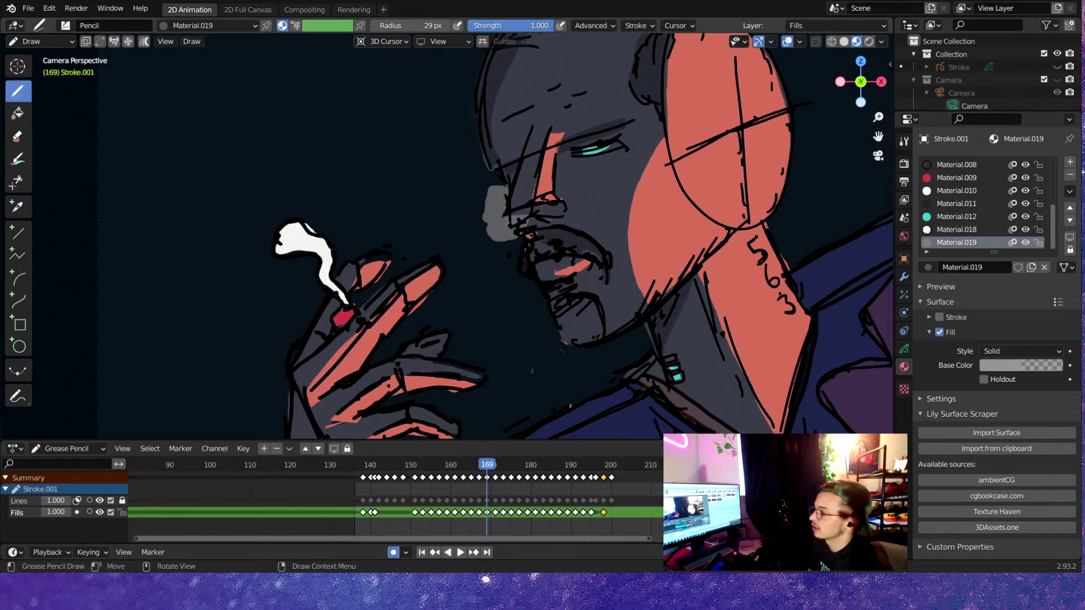
Stop at frame 173, paint grey smoke beside the face, then replay from frame 164.
key(space)
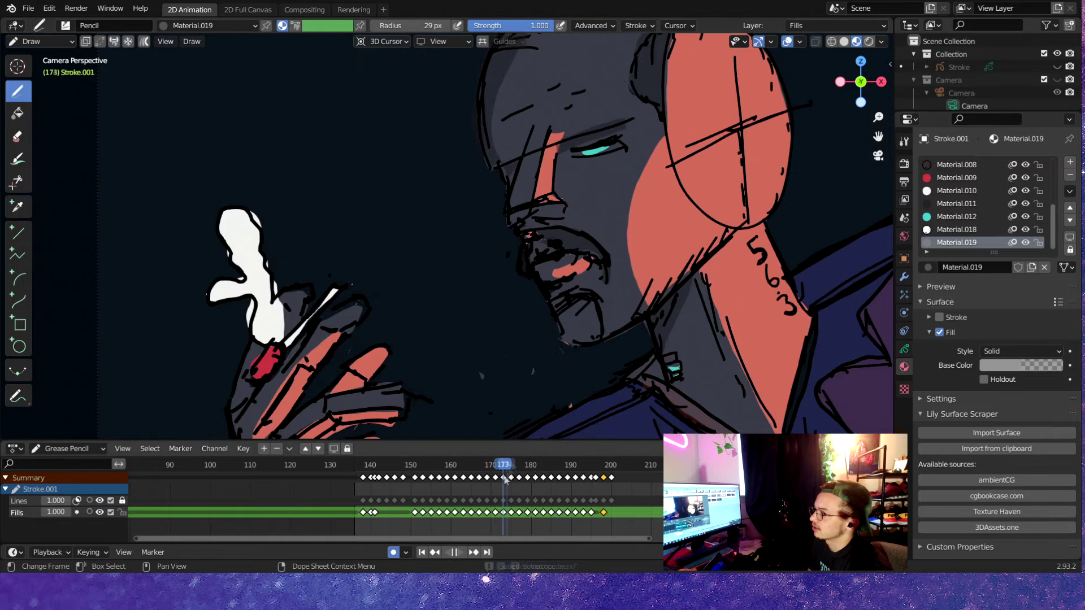
key(space)
drag(492, 170, 508, 229)
drag(497, 144, 565, 193)
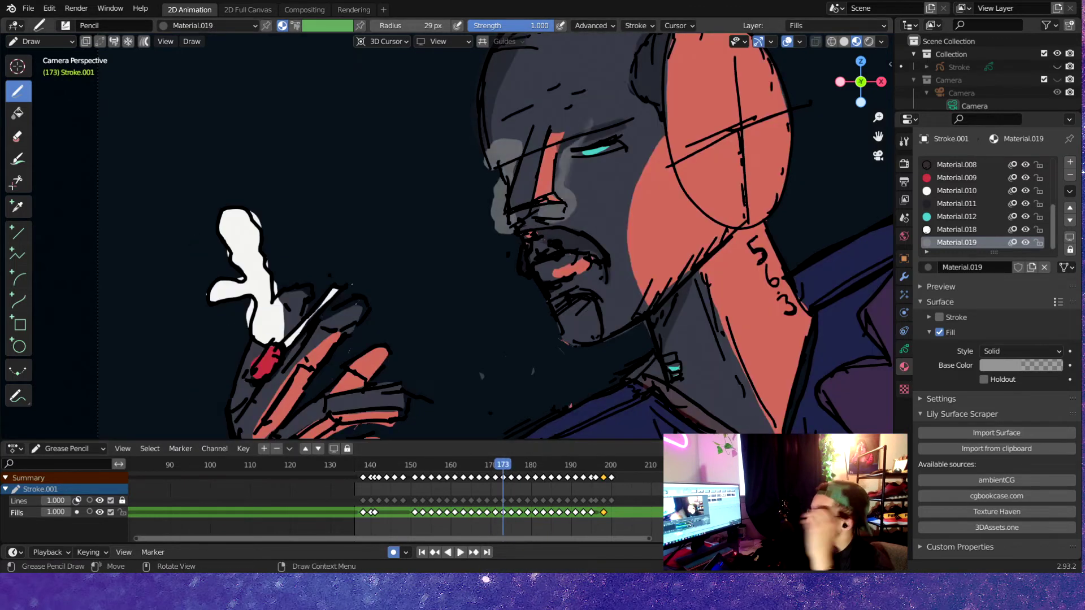
click(468, 493)
key(space)
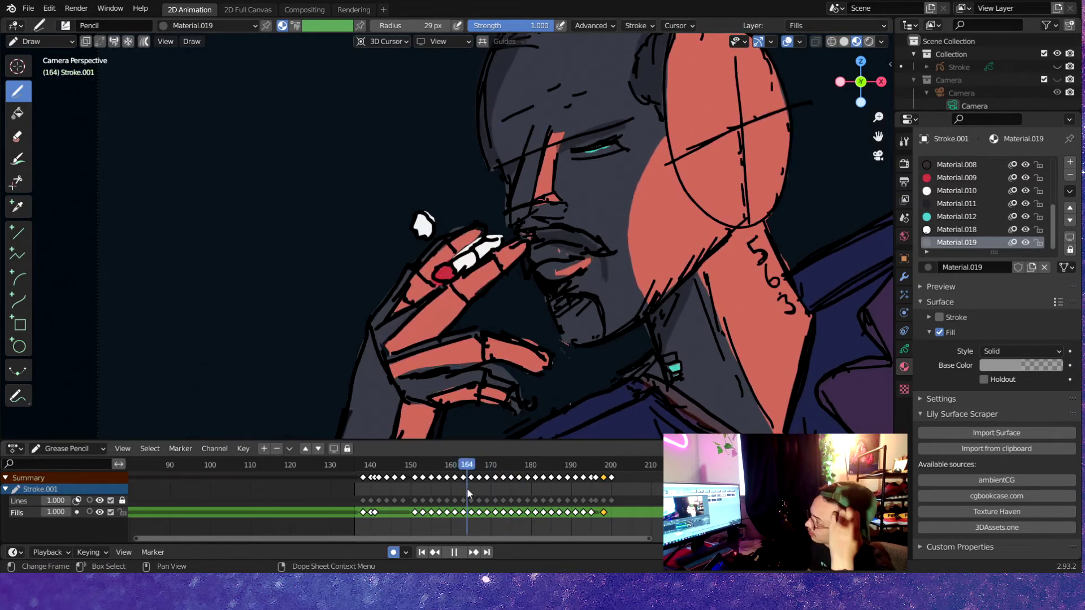